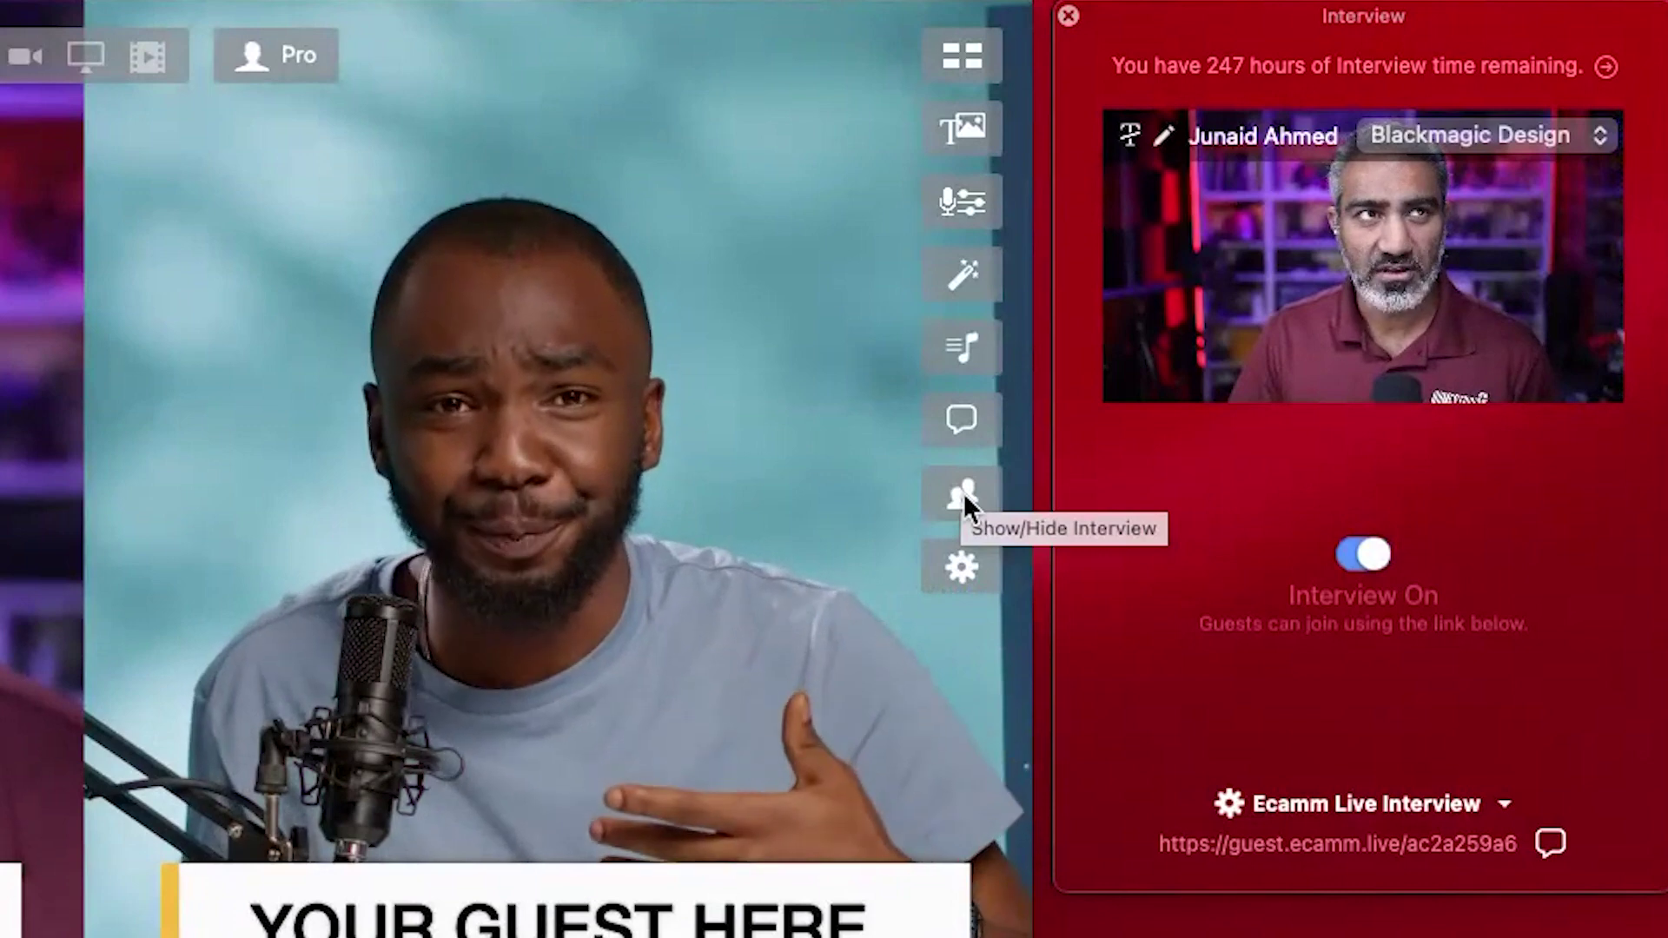
- Hide and reshow the Interview panel, then switch interviewing back on
click(962, 492)
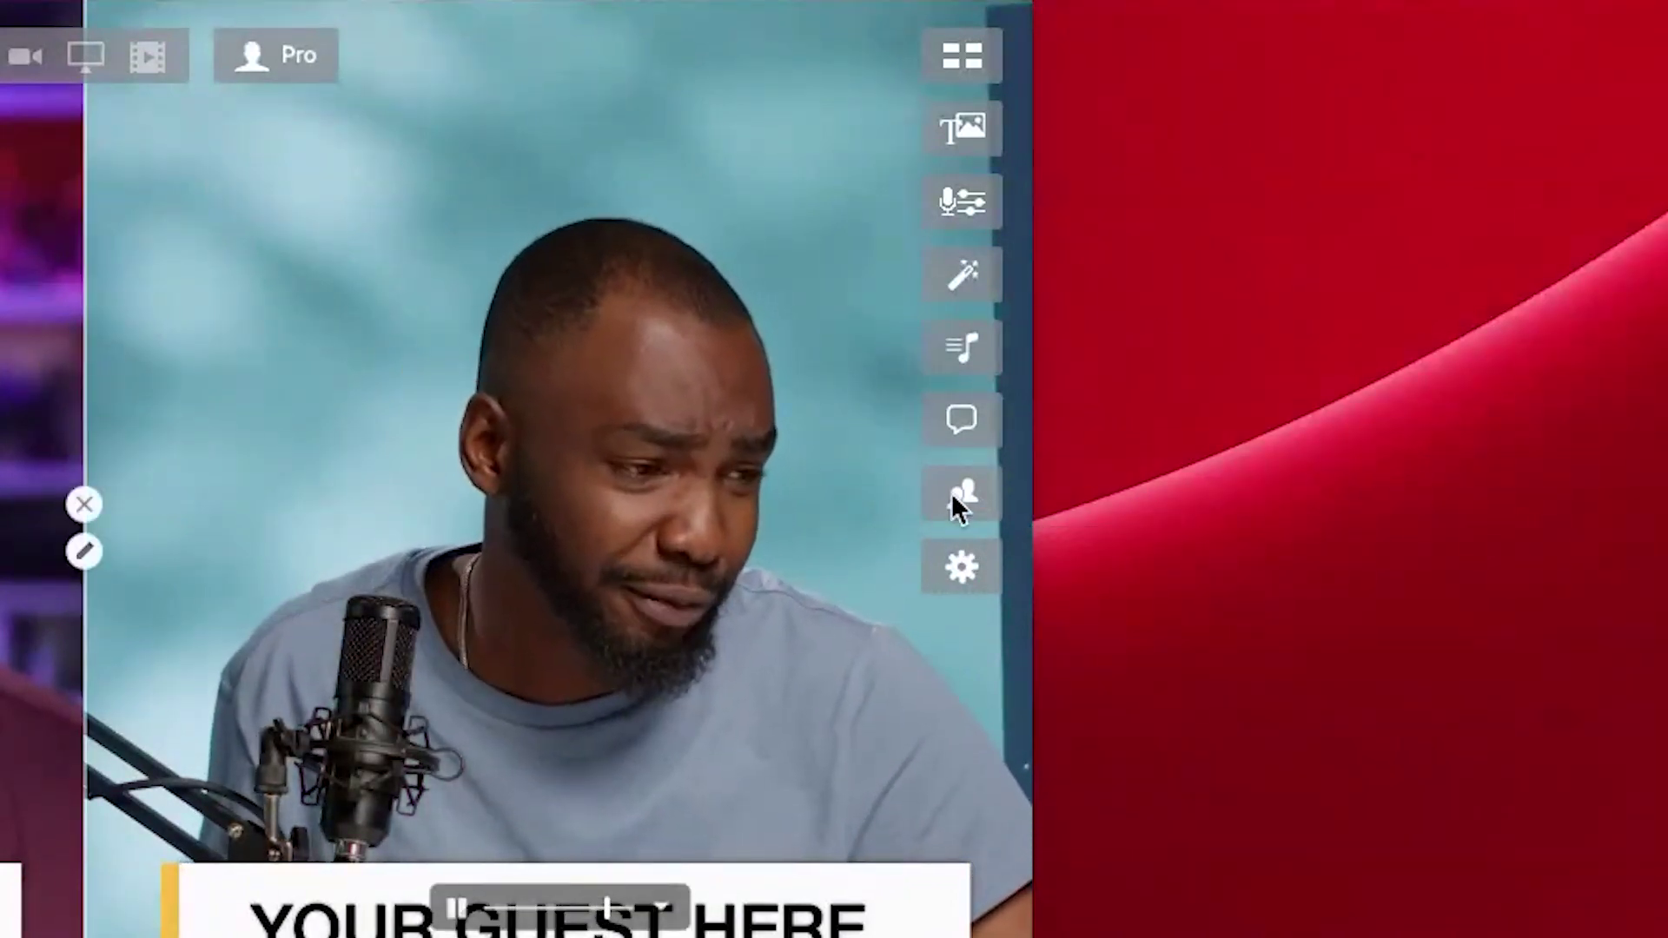
click(954, 502)
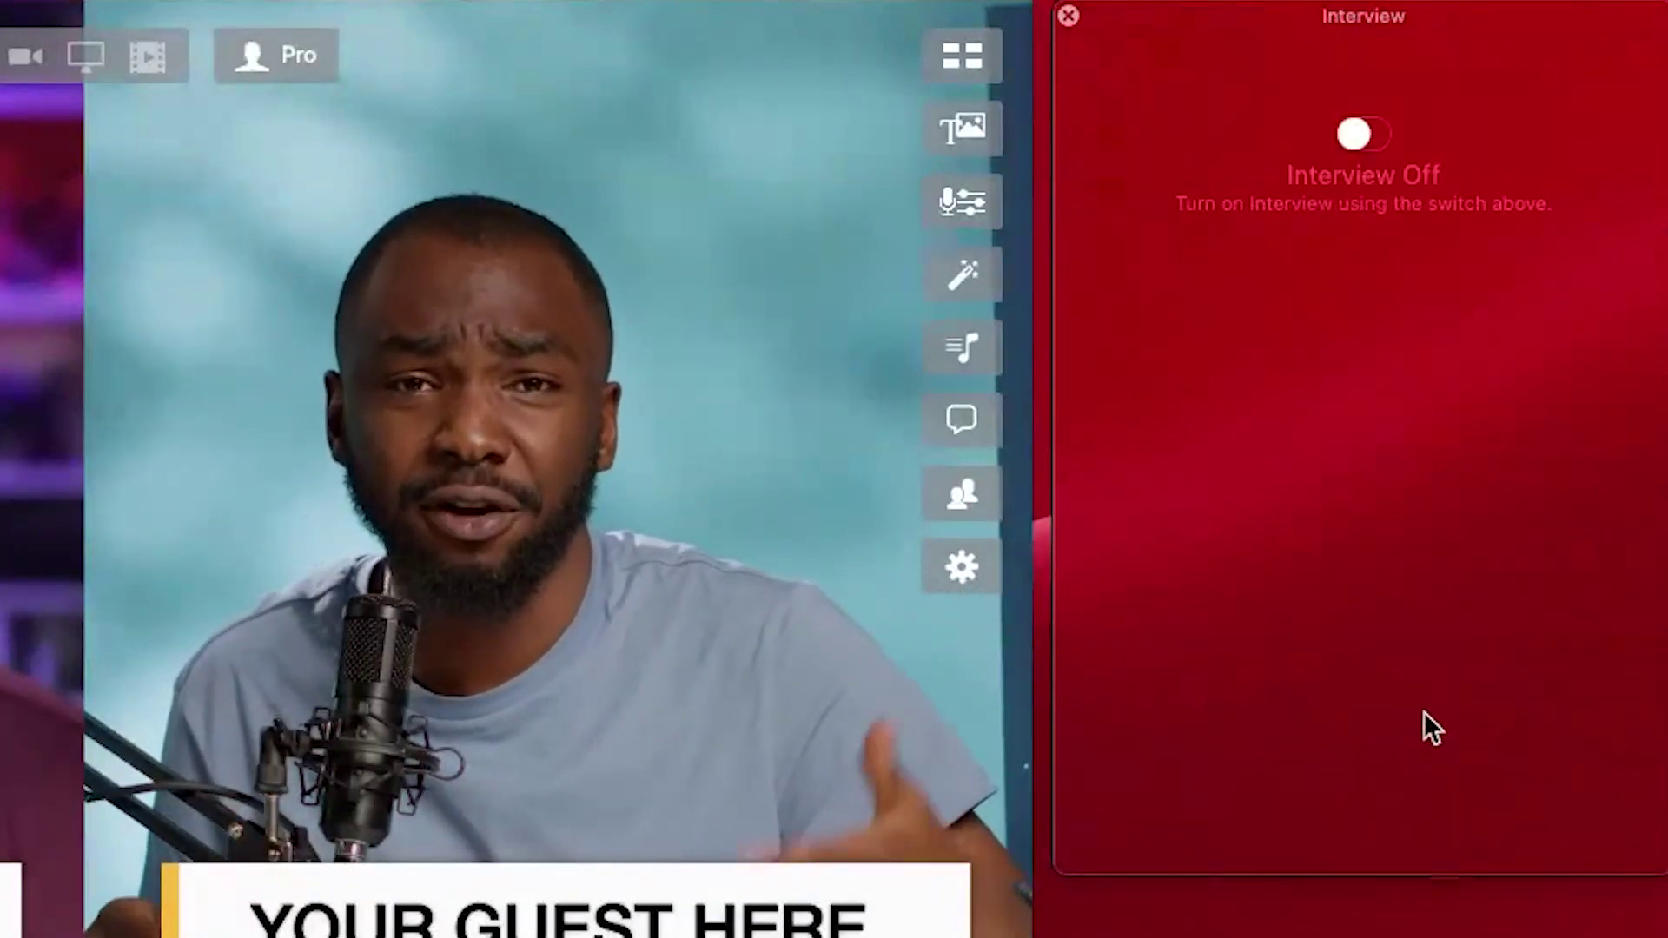
click(1365, 134)
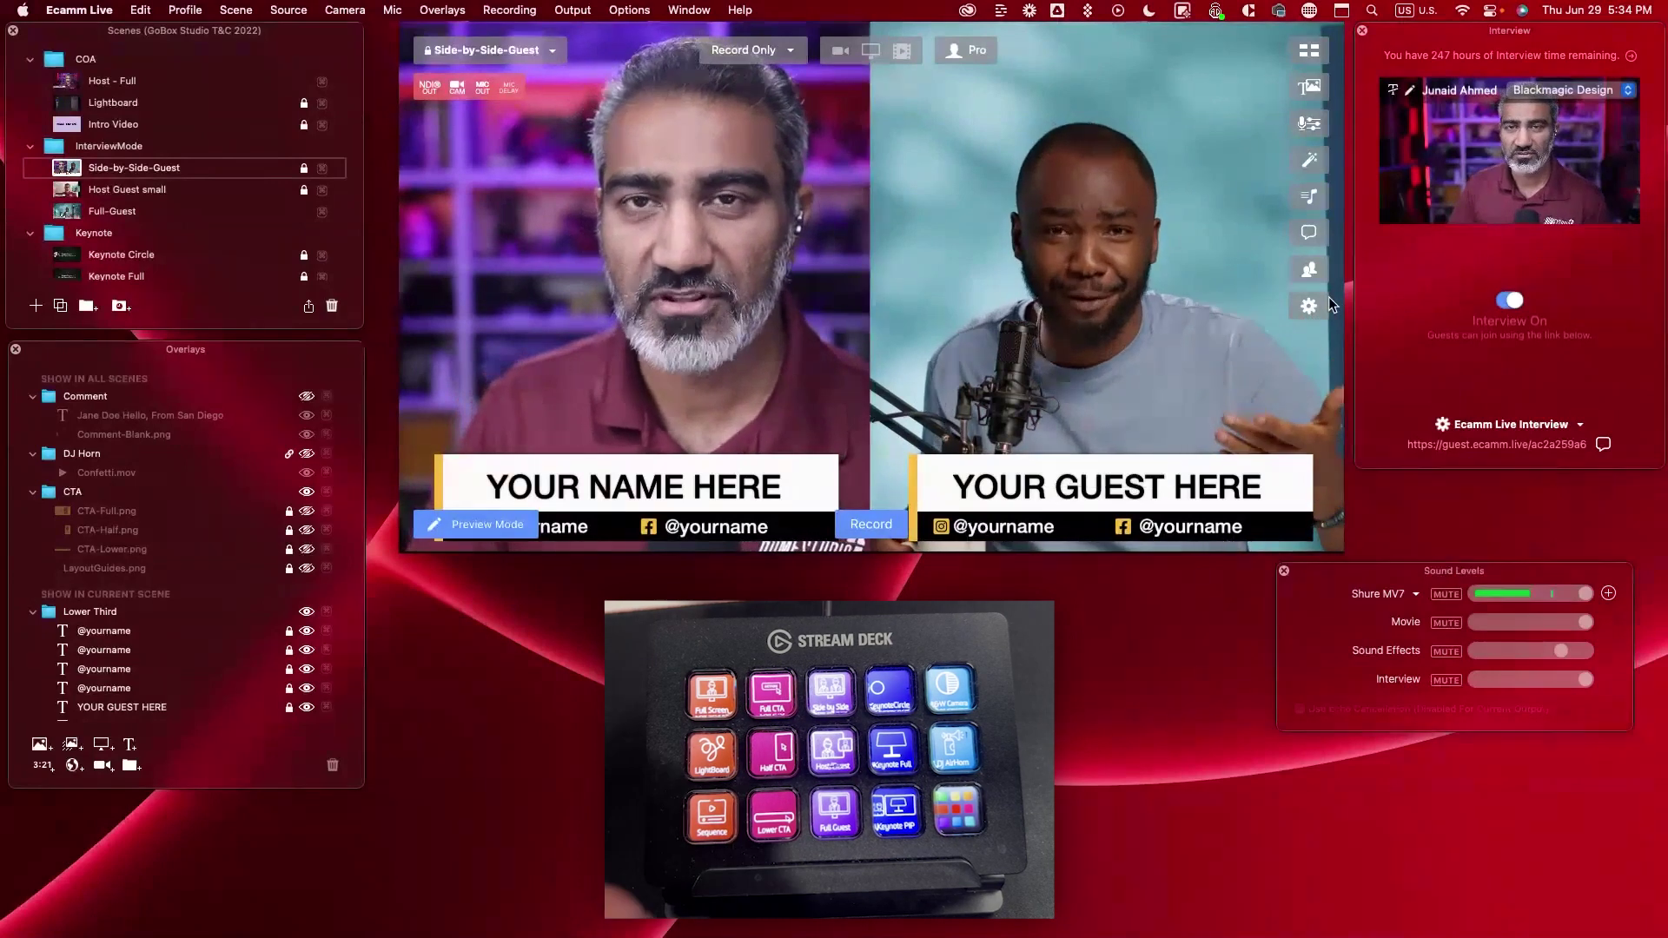
mouse_move(780, 417)
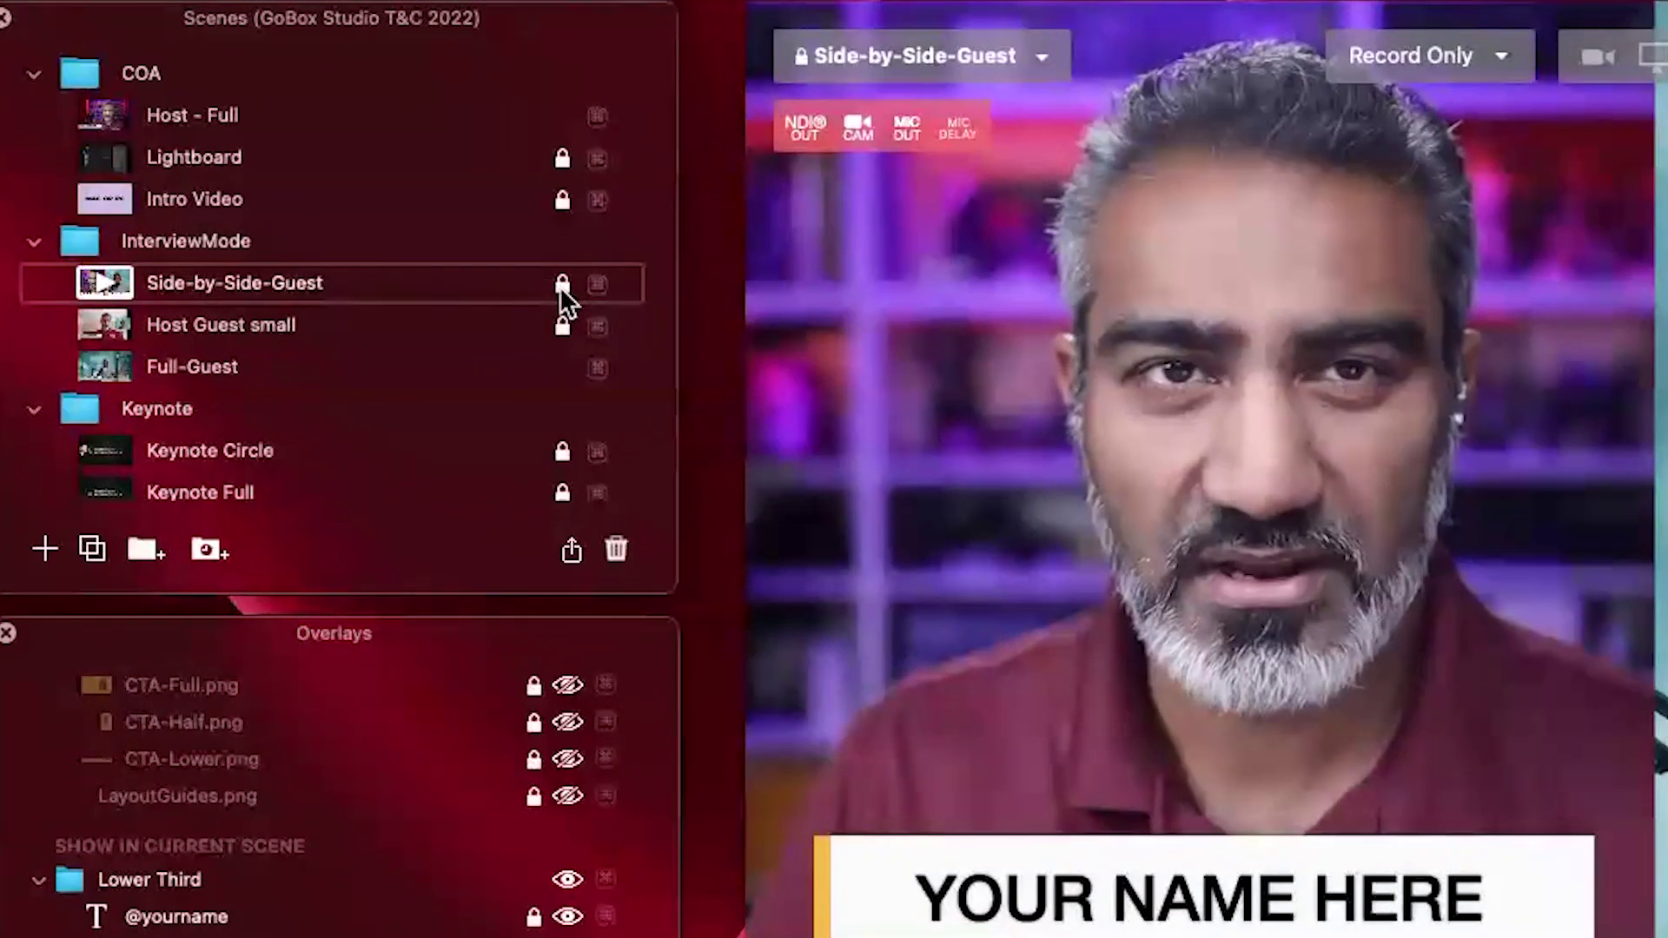
- Unlock the Side-by-Side-Guest scene, remove the guest and host feeds, and add the live camera full-frame
click(562, 285)
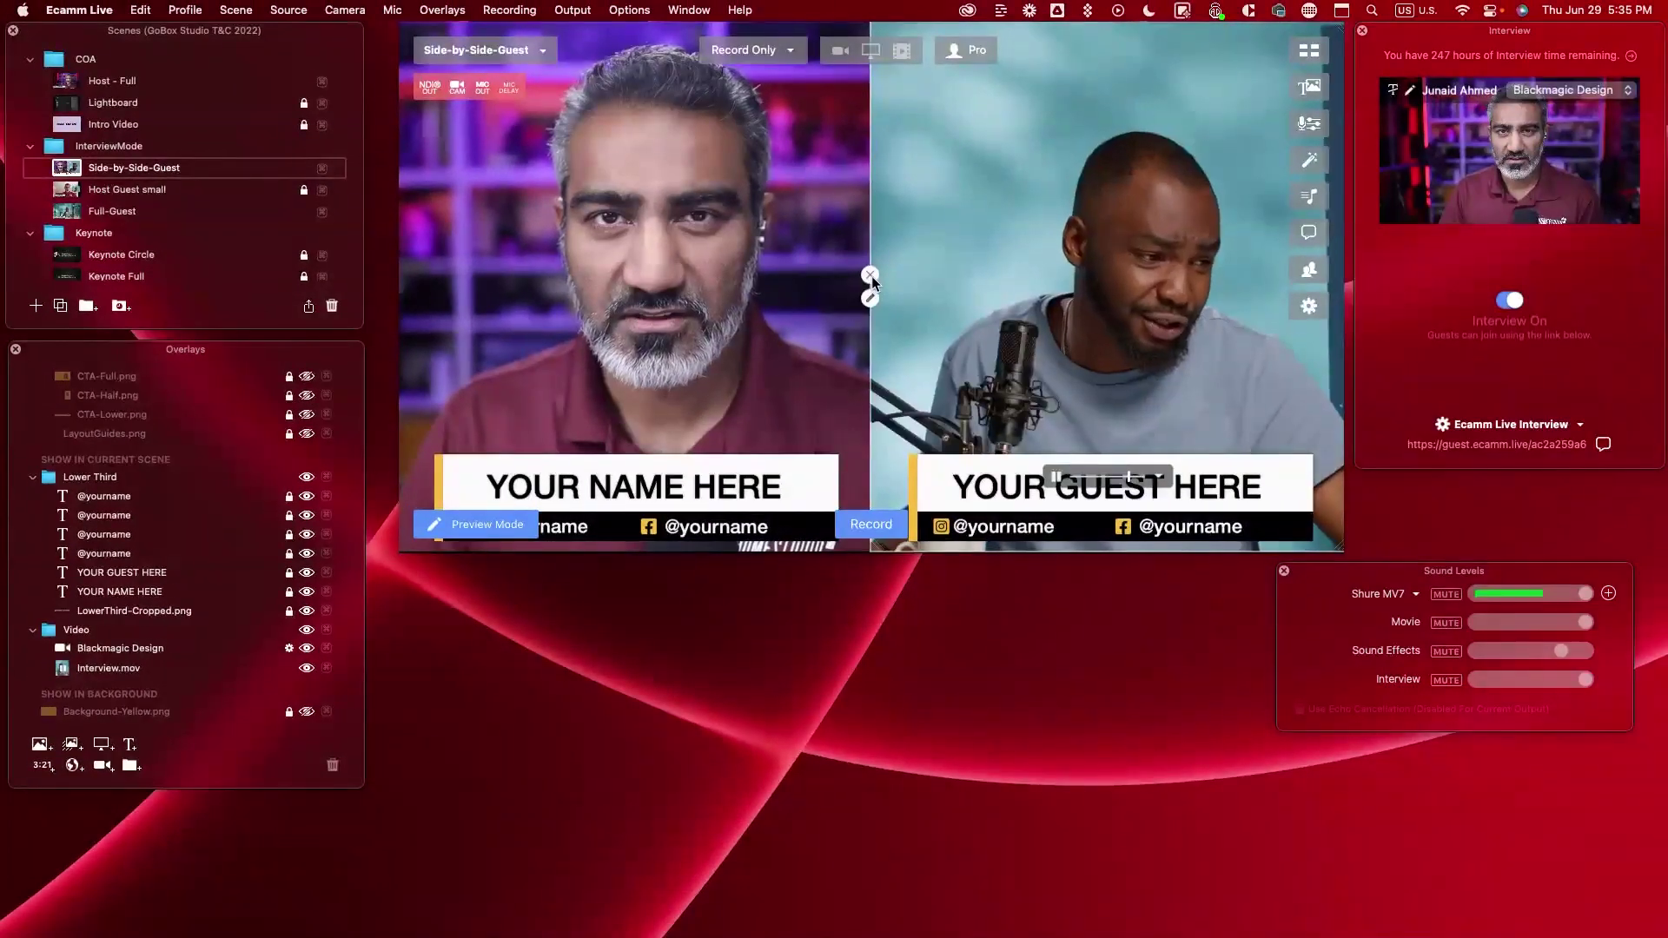
click(871, 275)
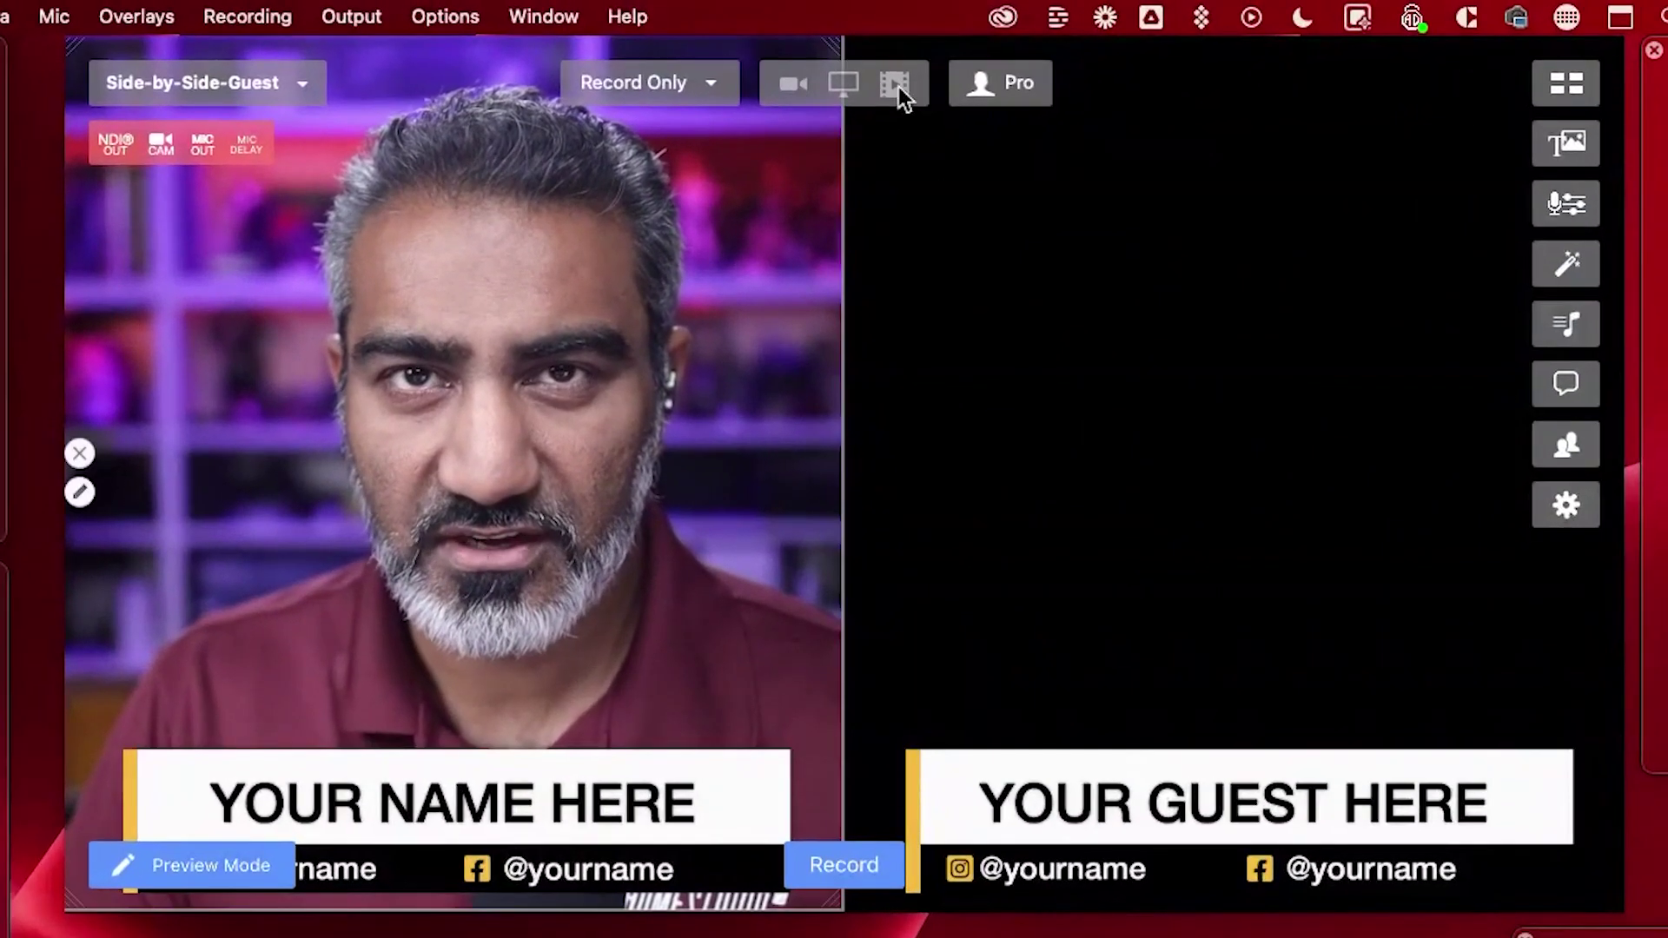
click(79, 452)
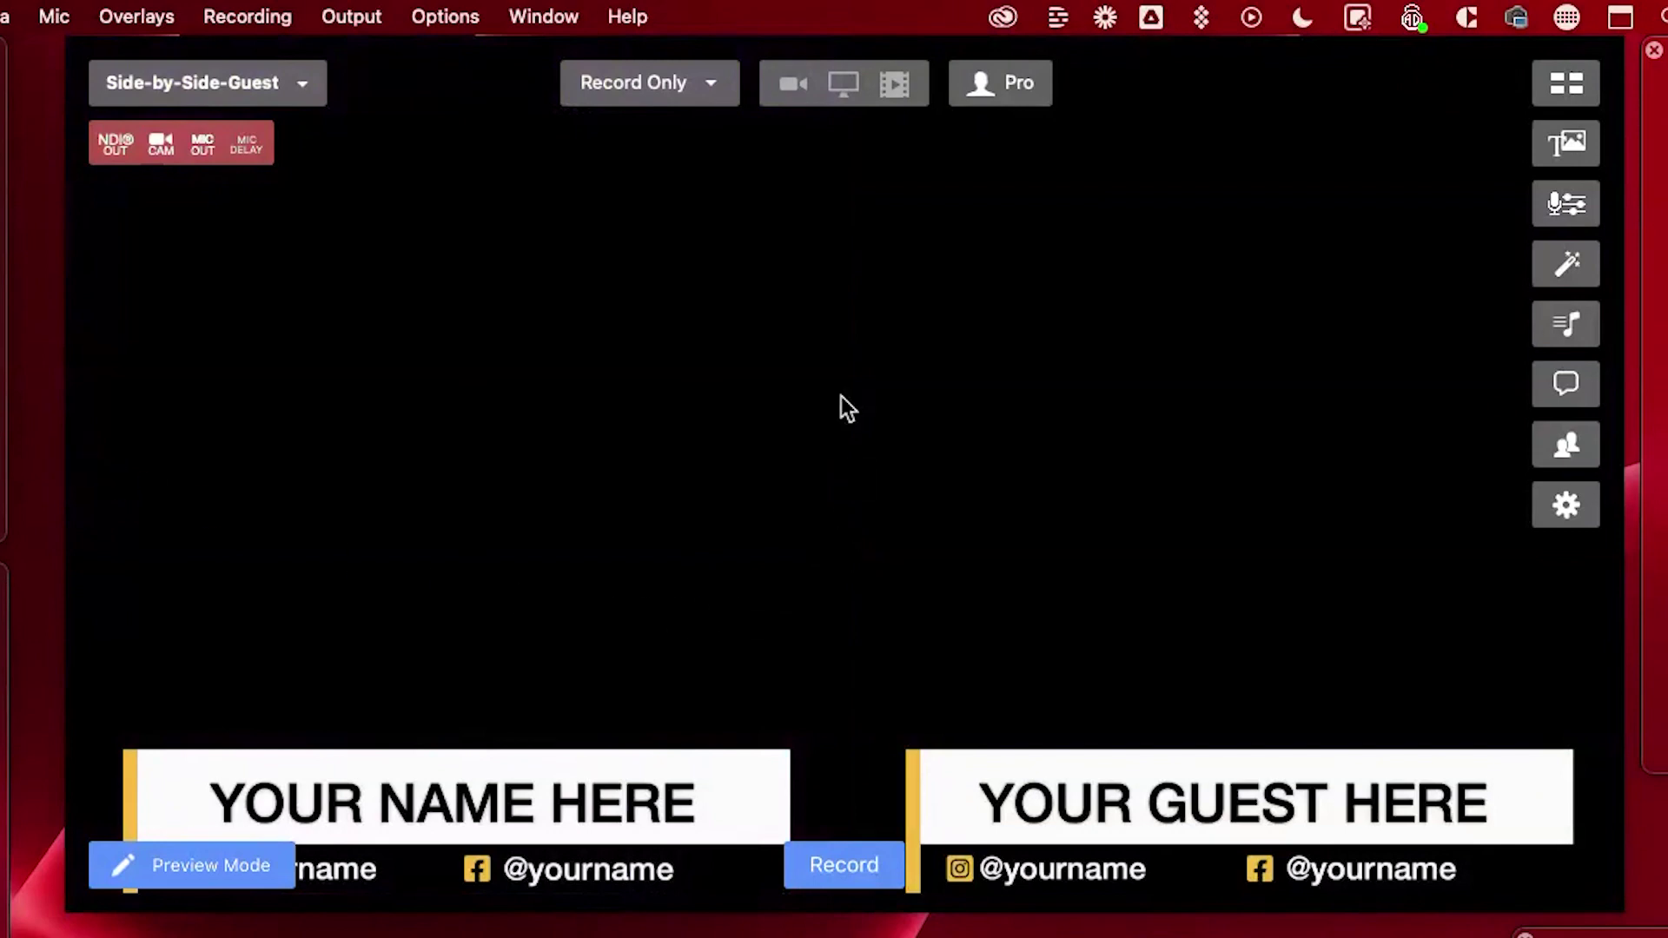
click(790, 90)
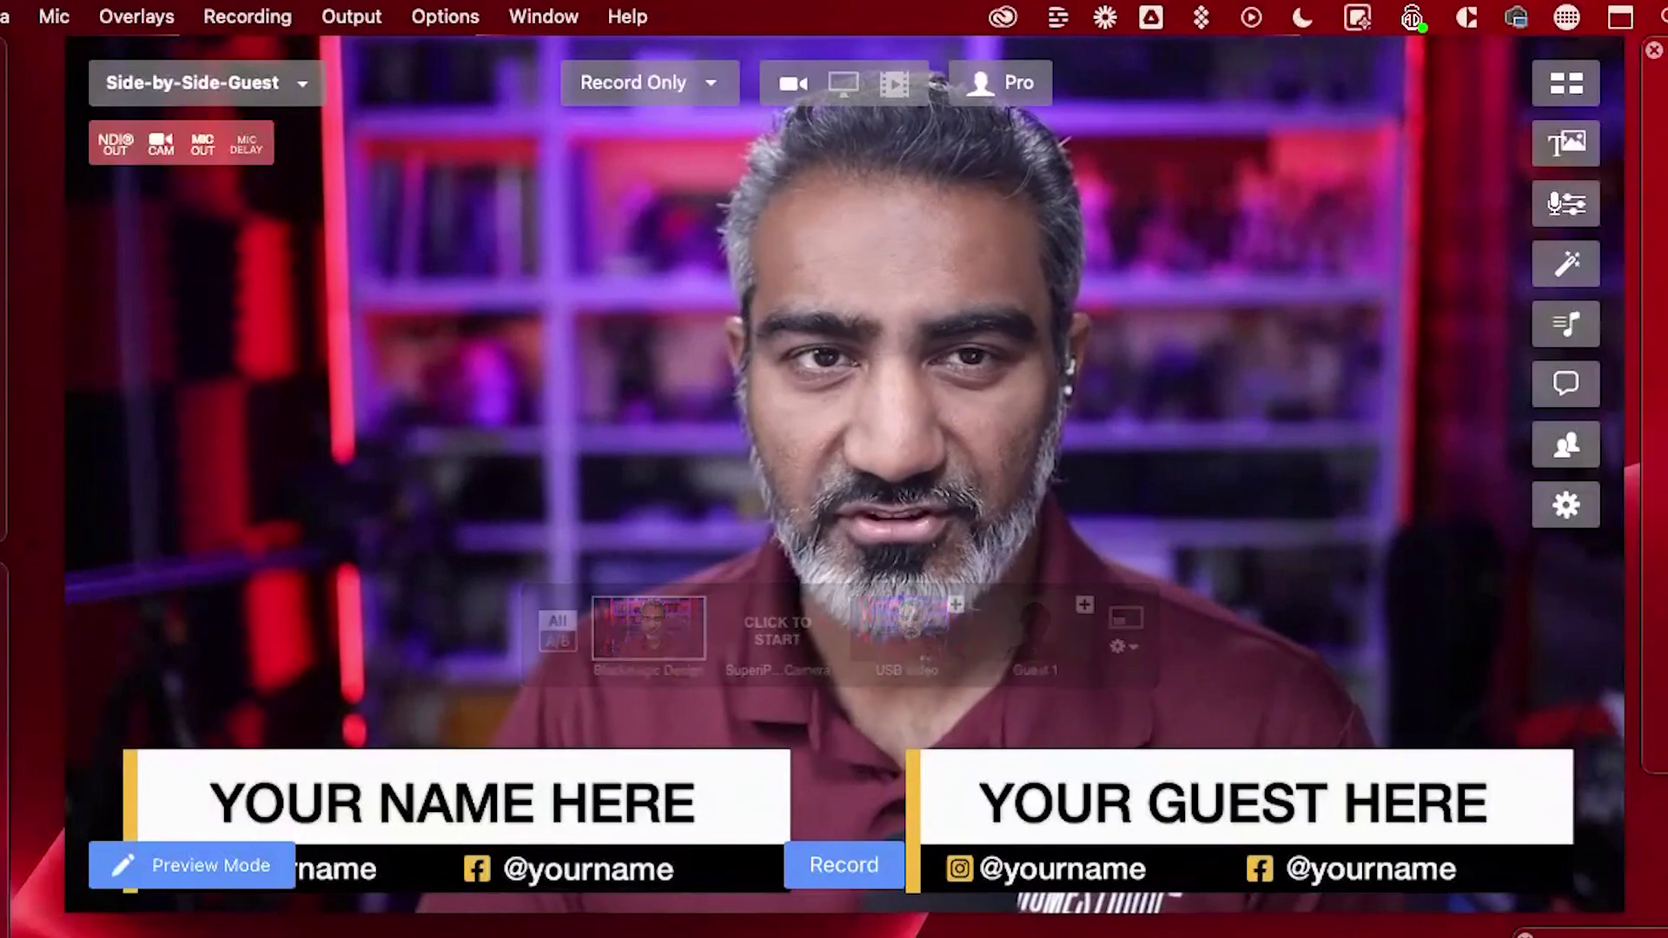
- Preview the Guest 1 slot, return to the host camera, then add Guest 1 side by side
mouse_move(970, 393)
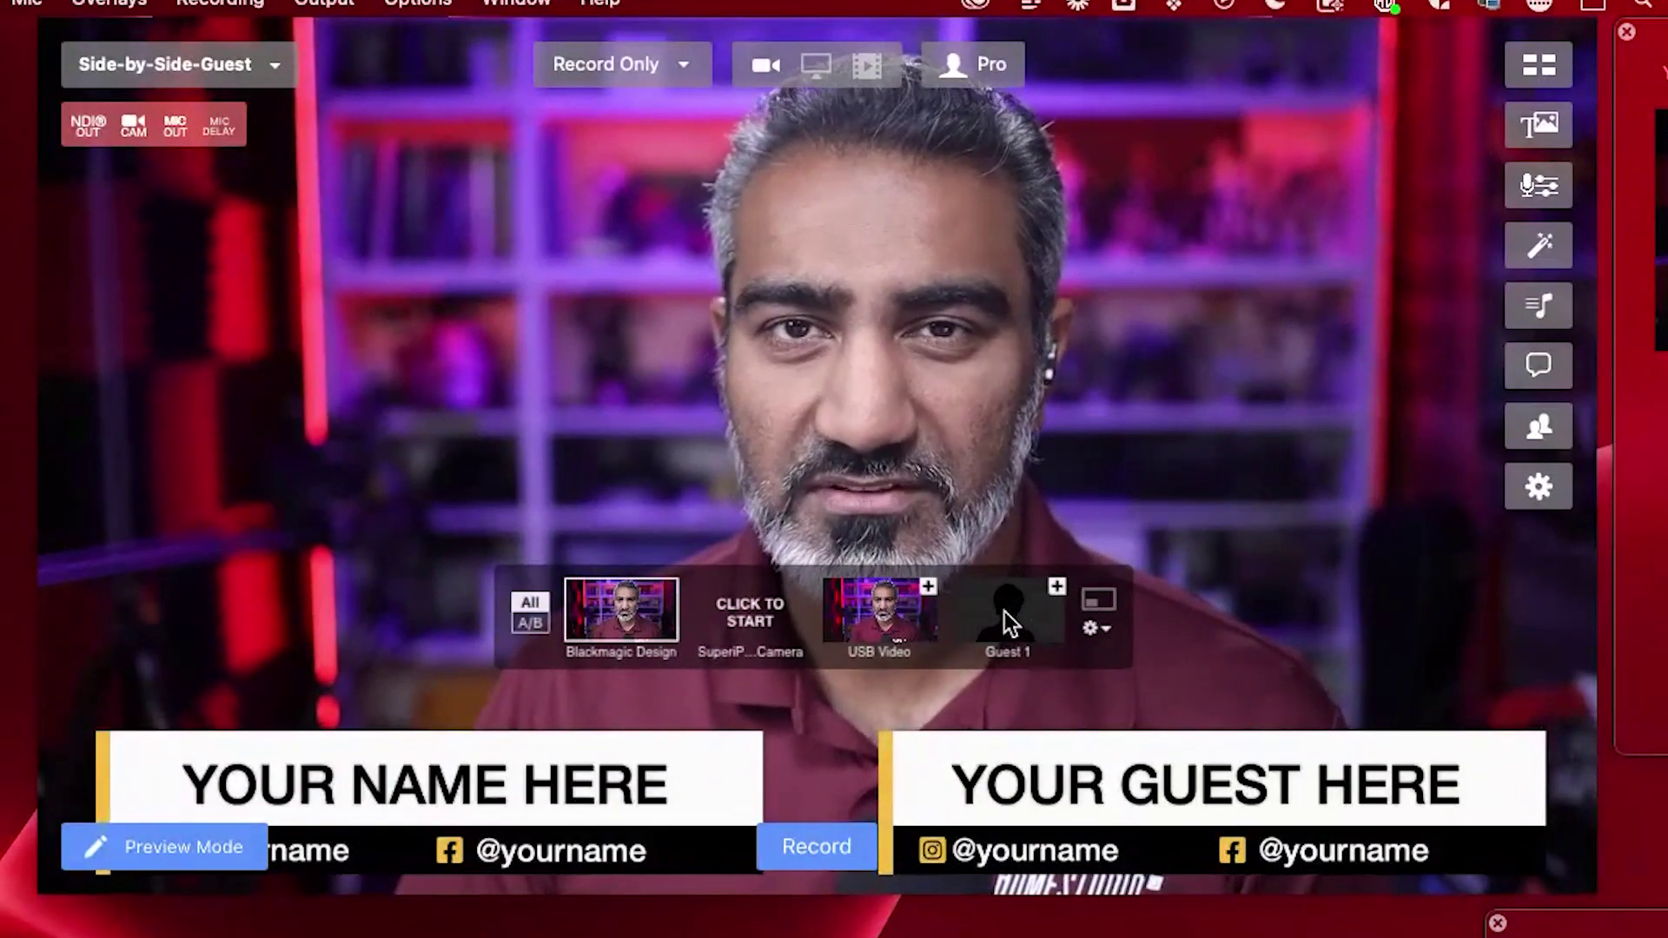
click(1005, 612)
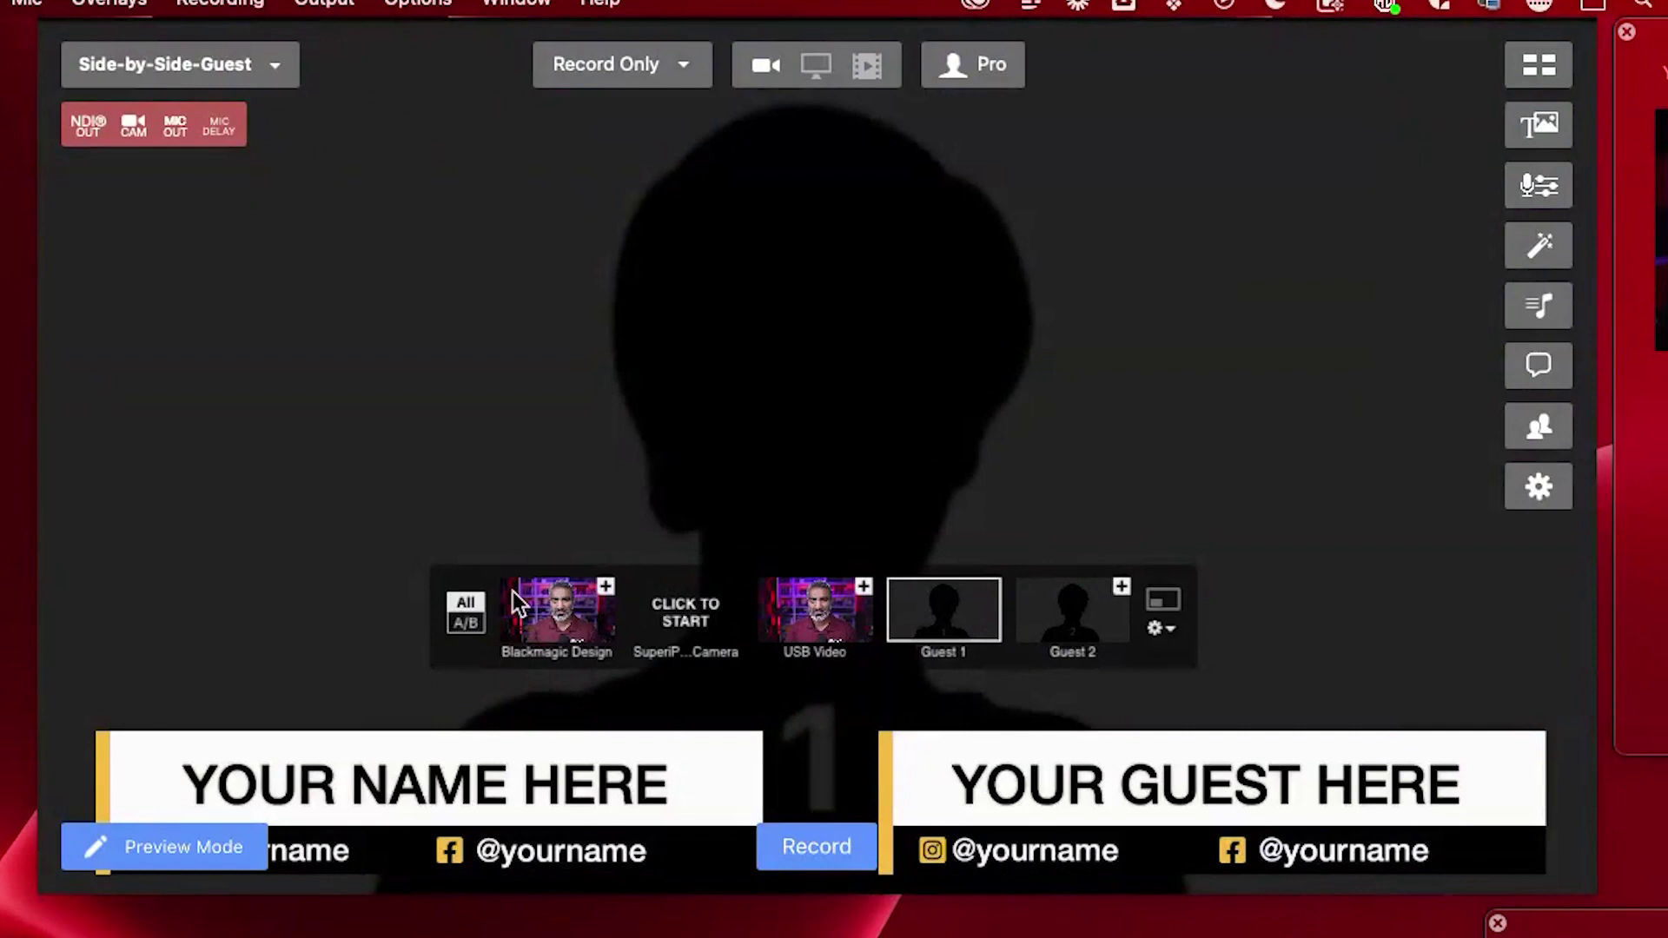
click(556, 603)
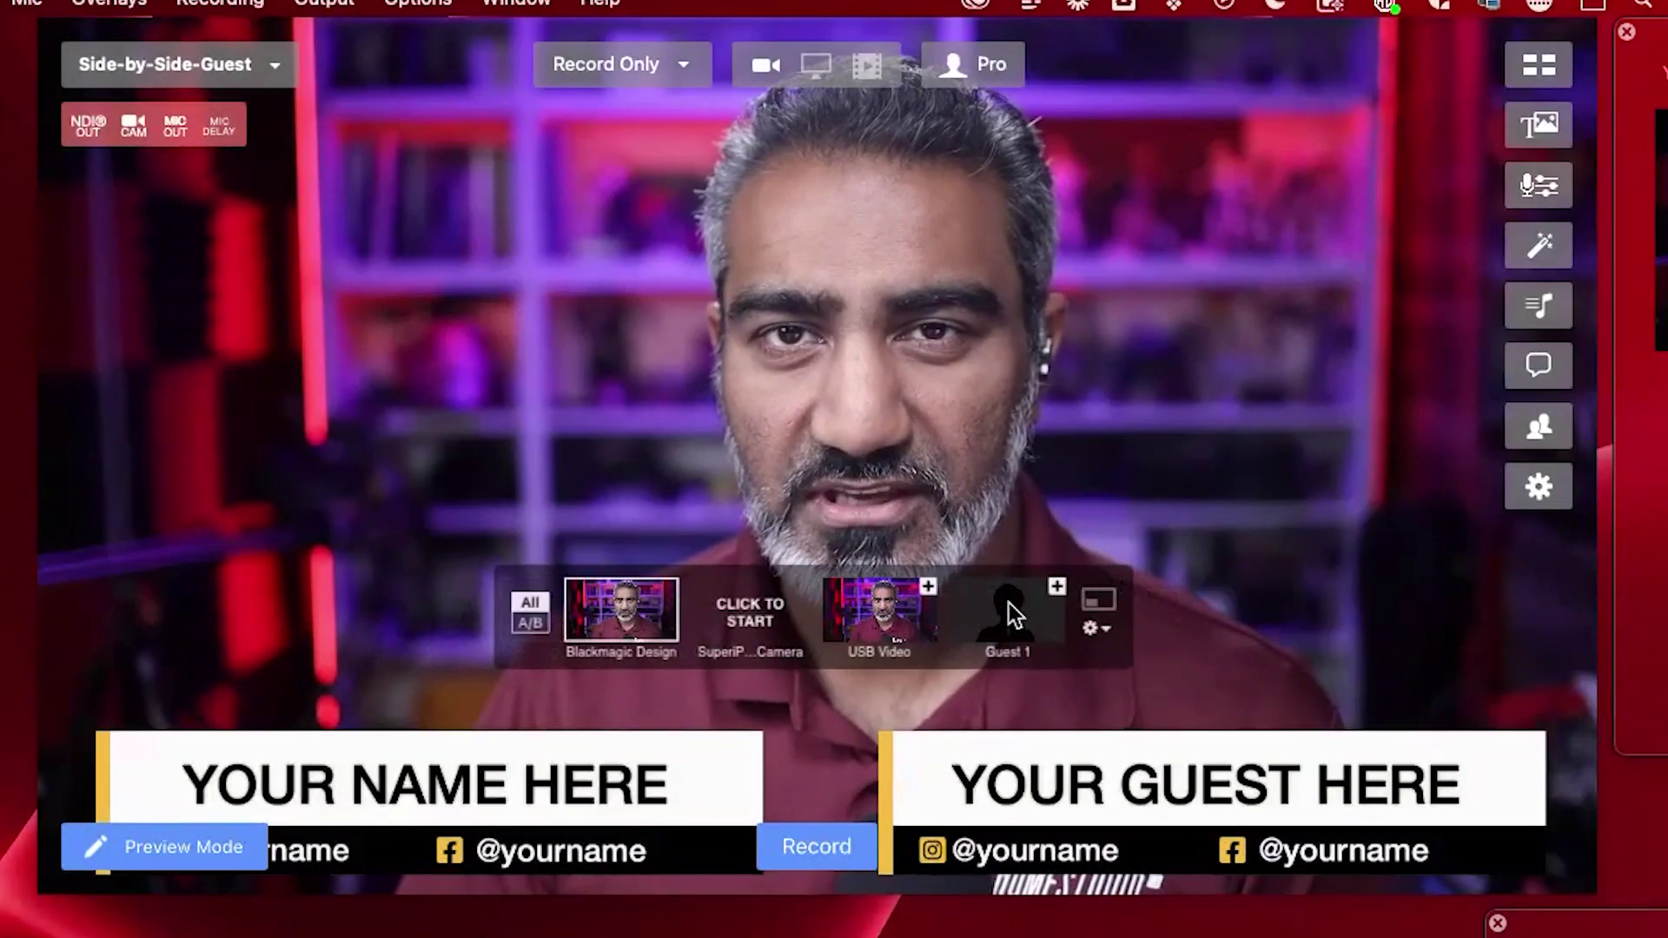
click(1058, 587)
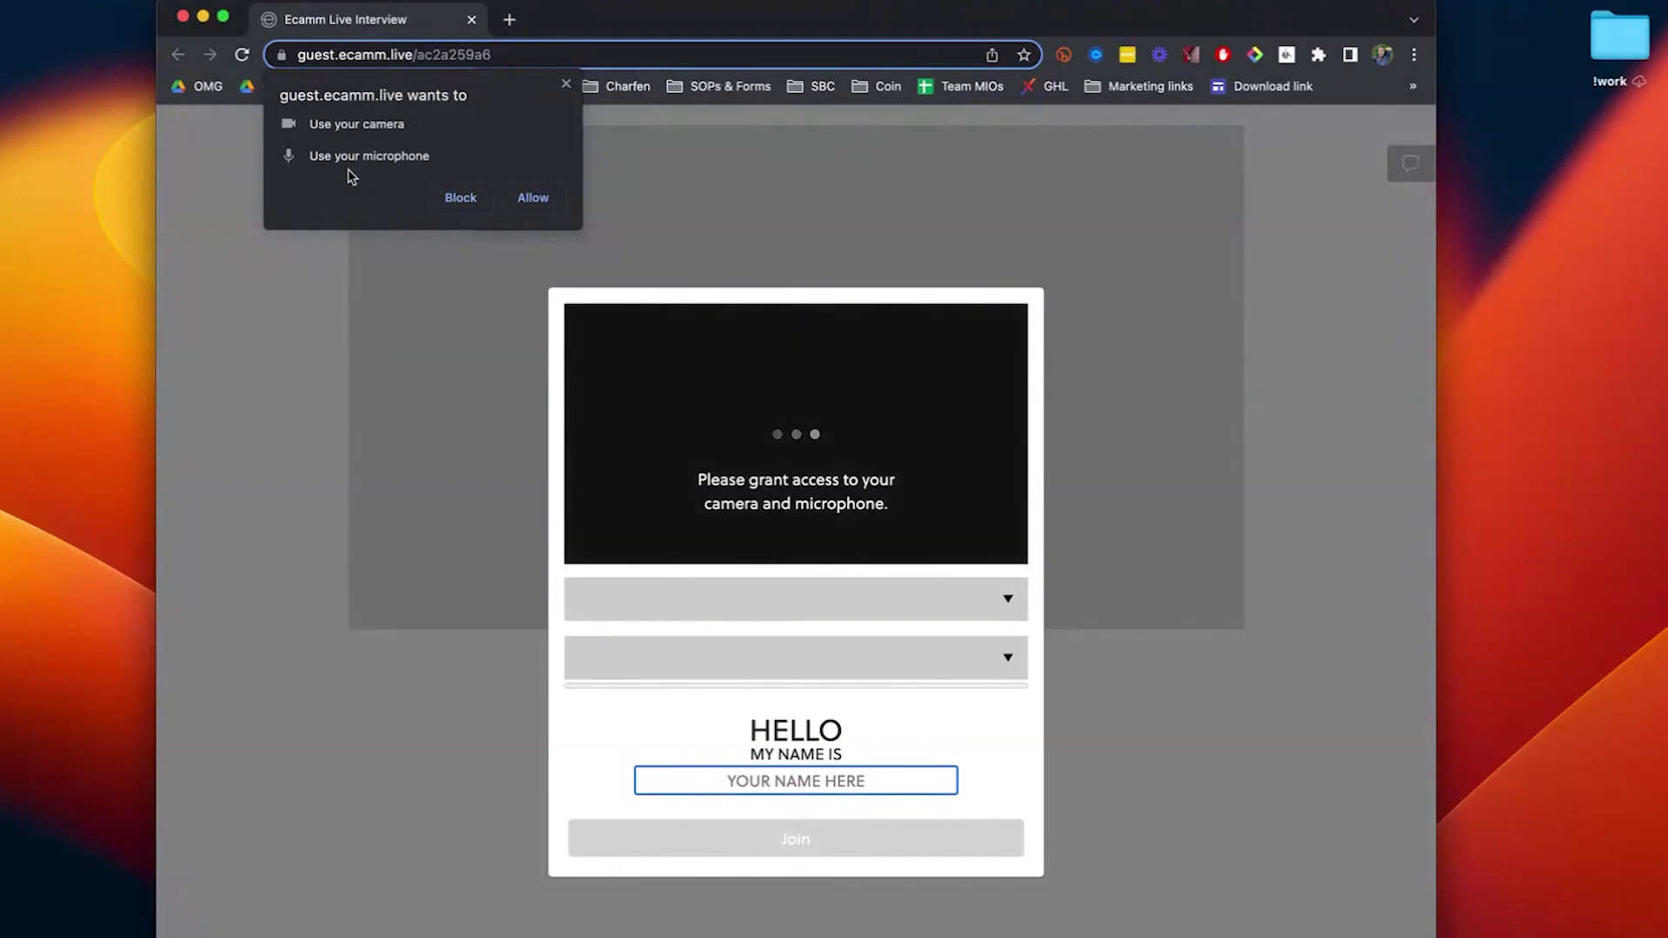
- Allow camera and microphone access, choose Cam Link 4K, and keep the default RODECaster microphone
click(532, 198)
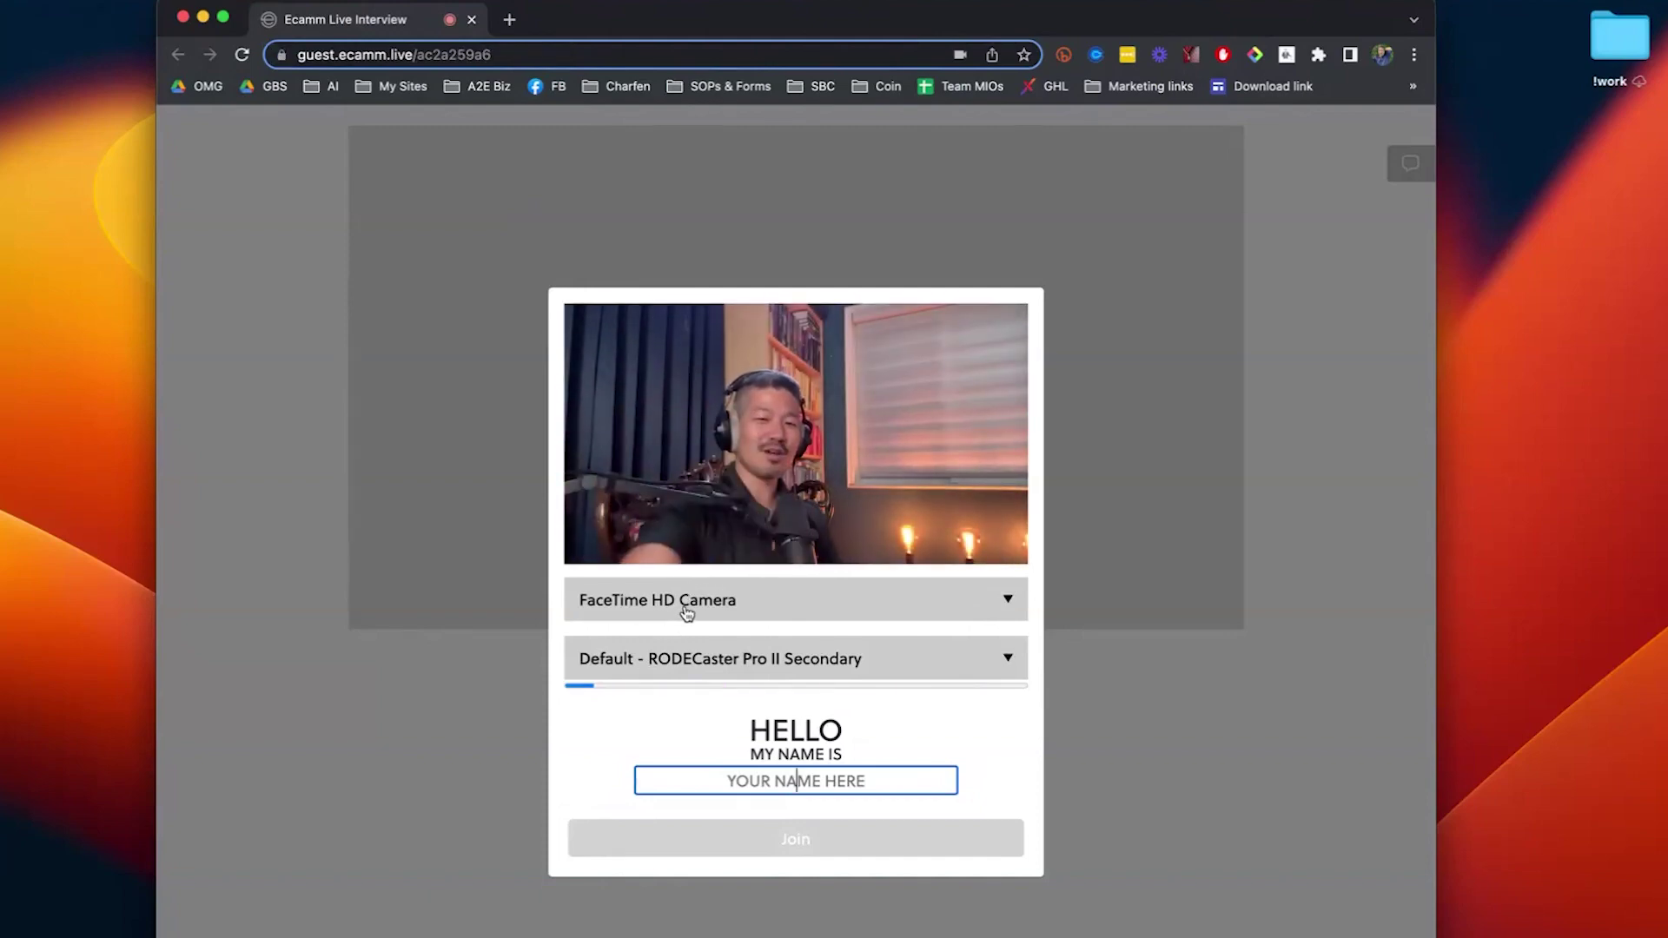
click(676, 600)
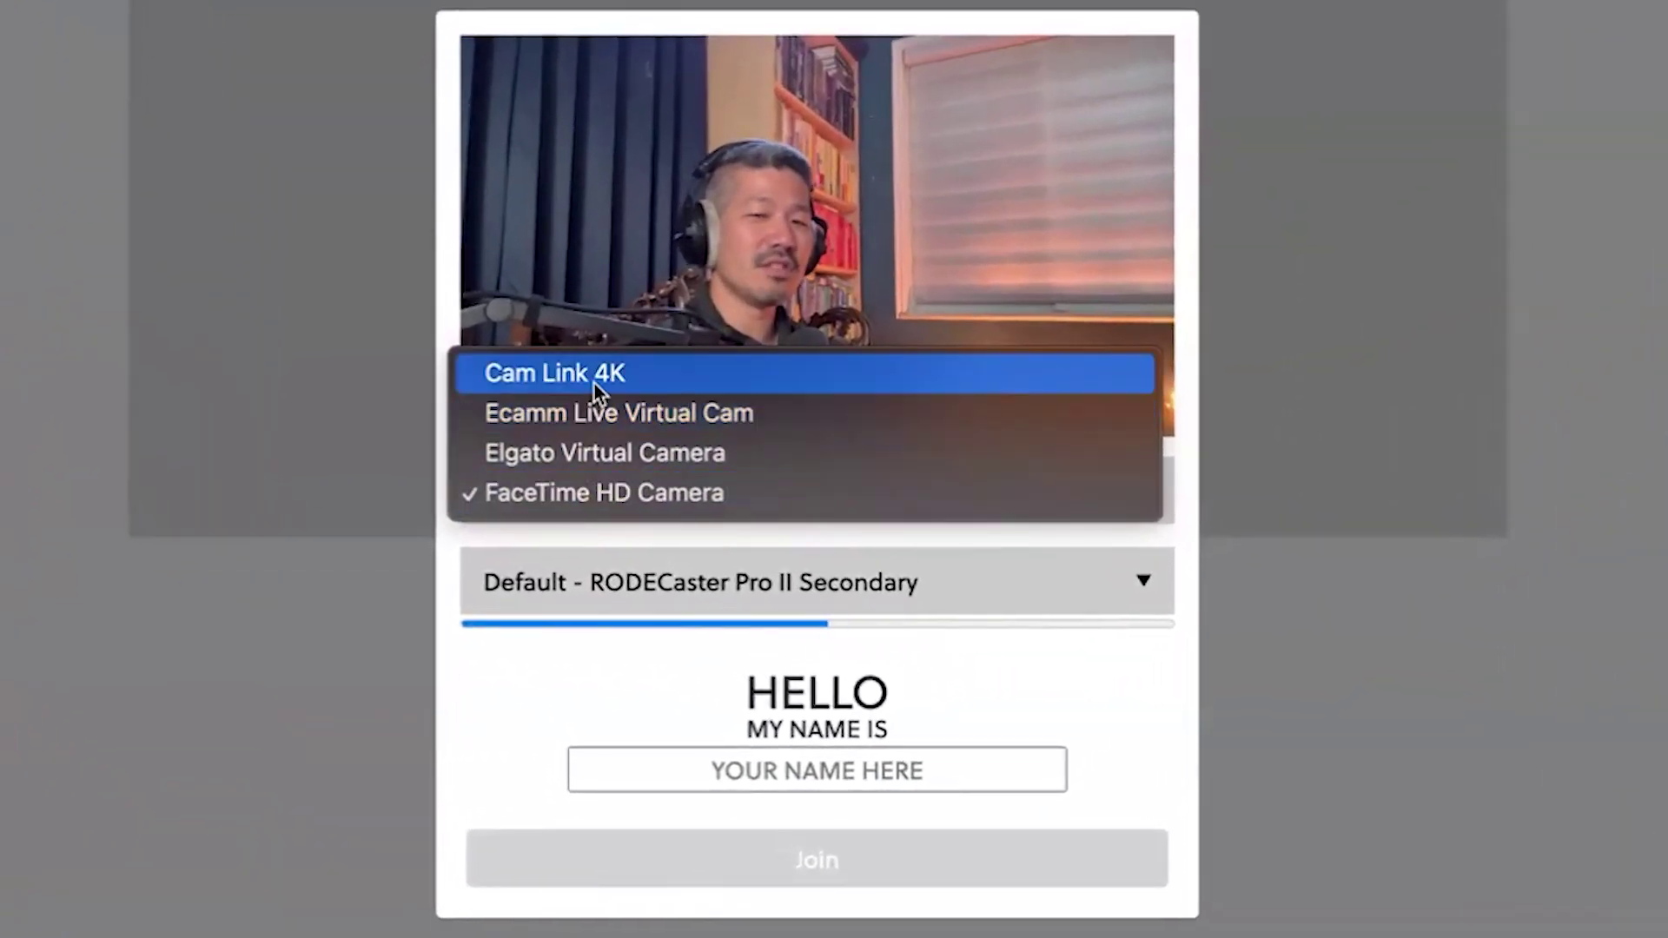
click(594, 384)
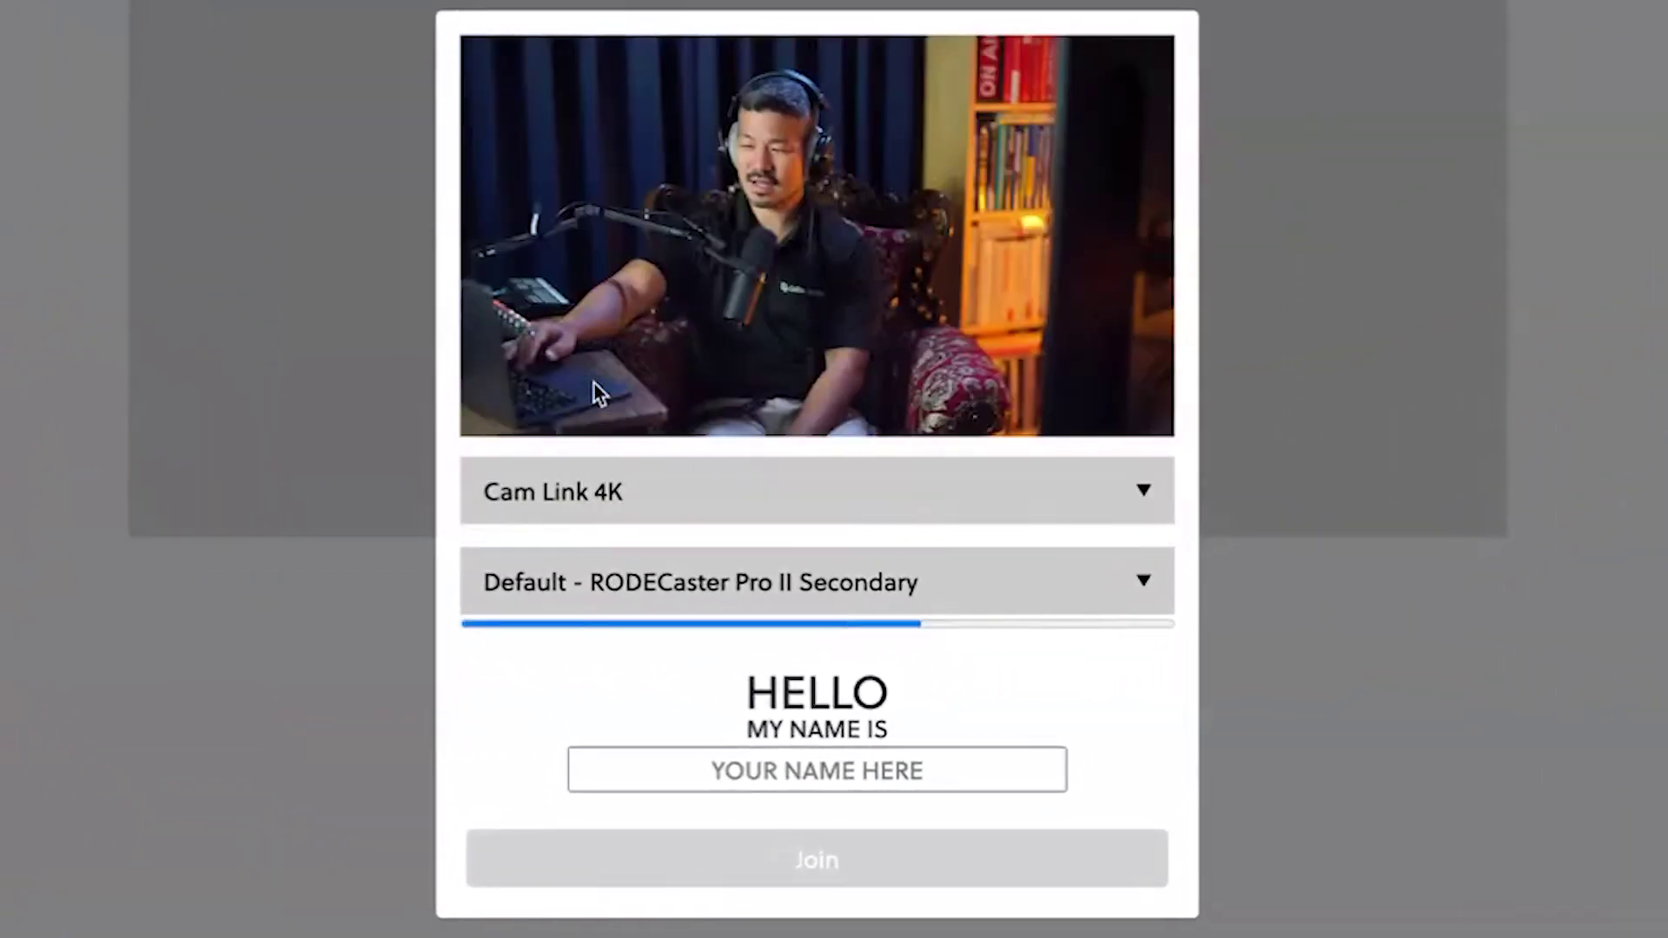
click(599, 583)
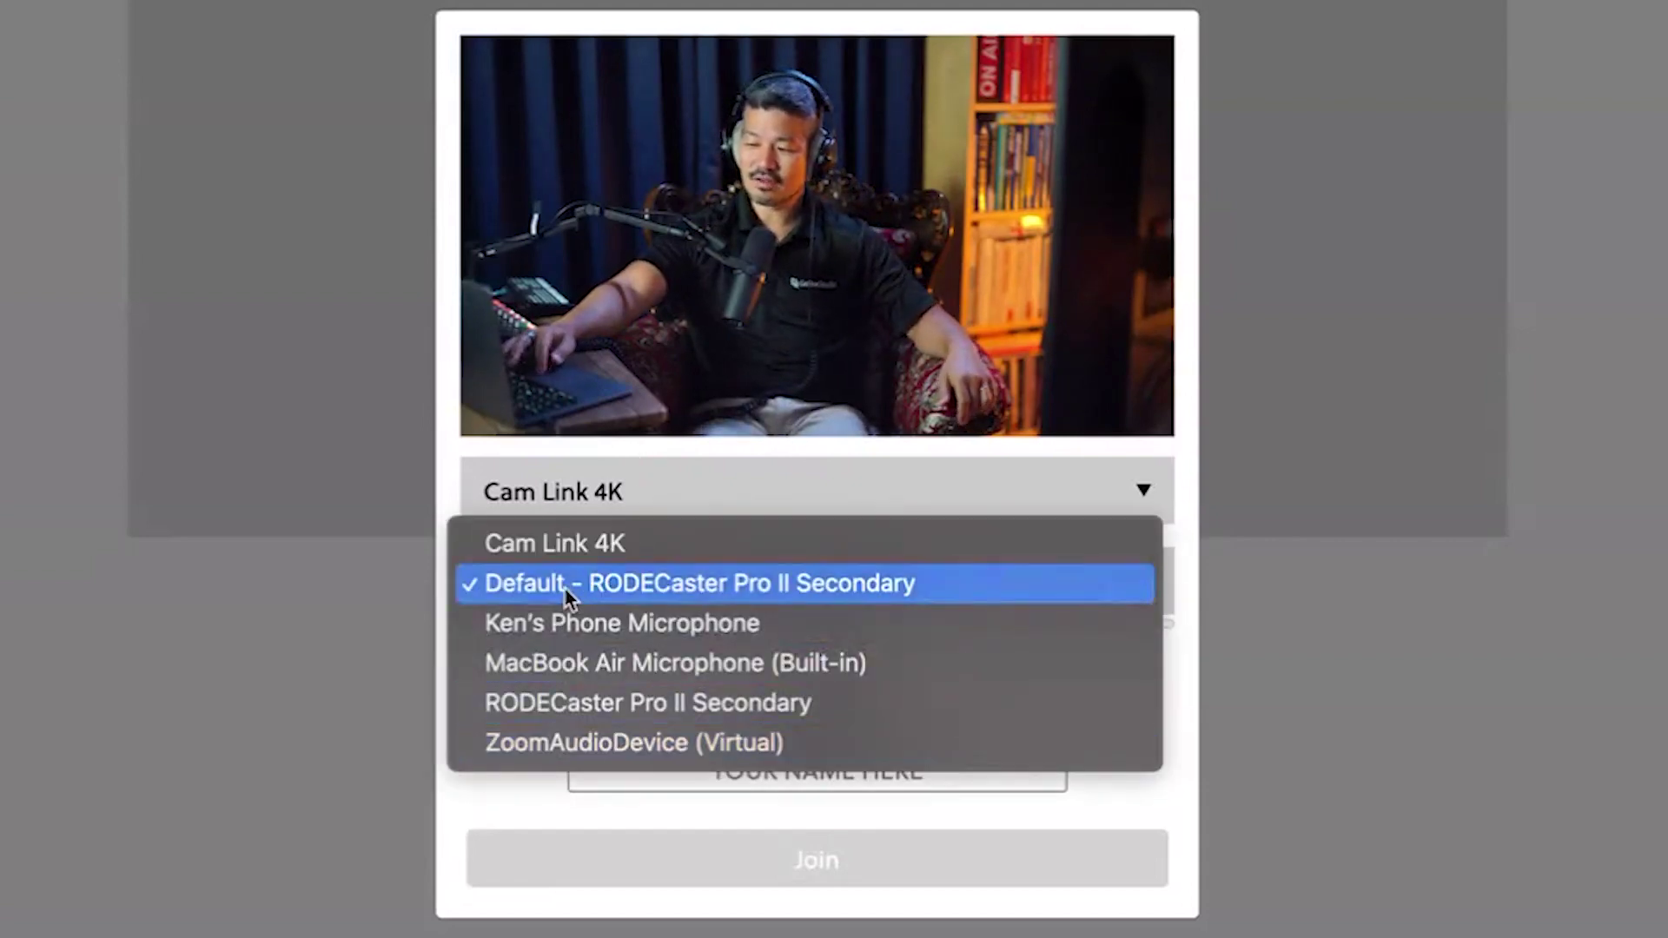
click(681, 601)
- Enter the guest's name, correcting a typo, and join the interview call
click(841, 770)
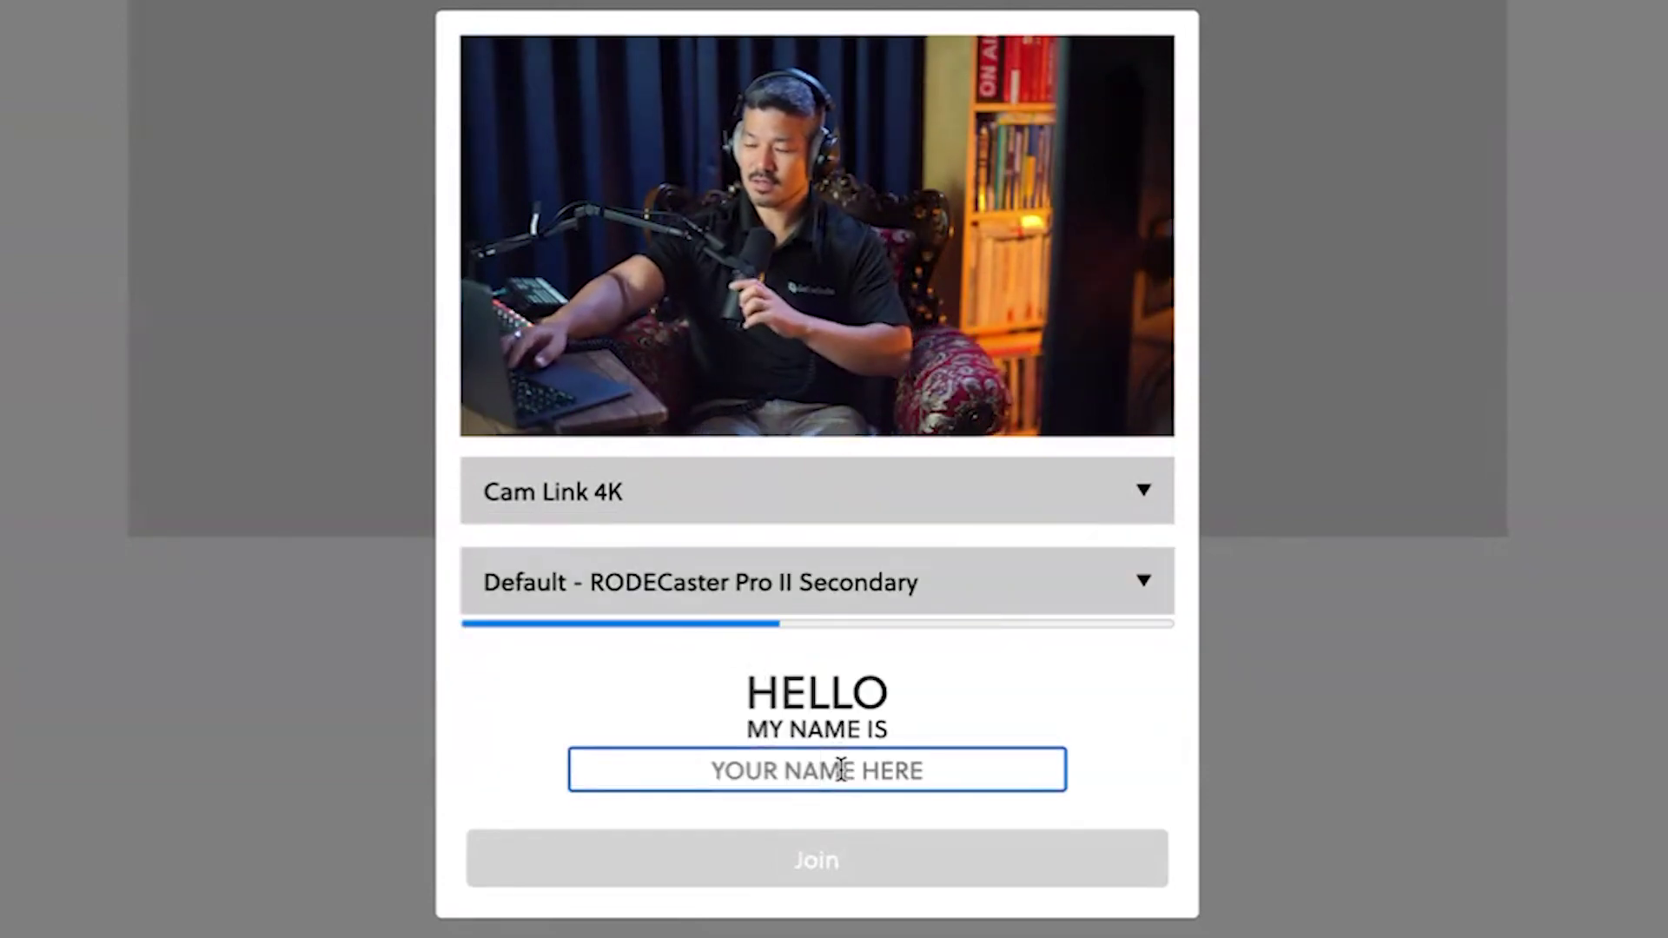
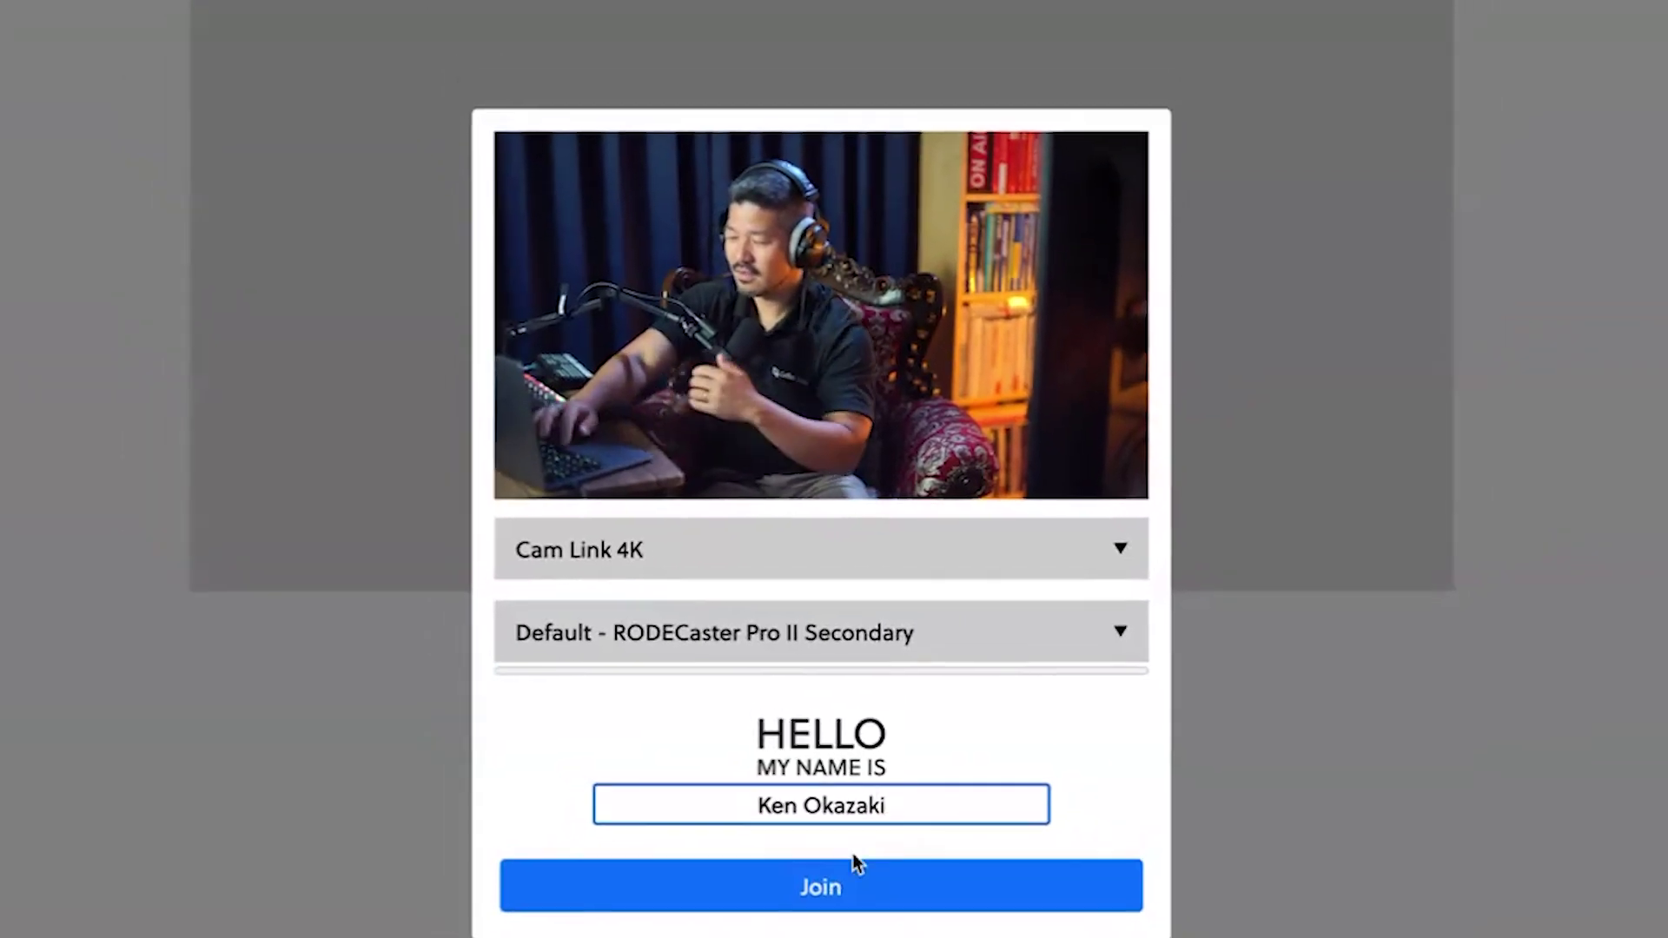
click(847, 858)
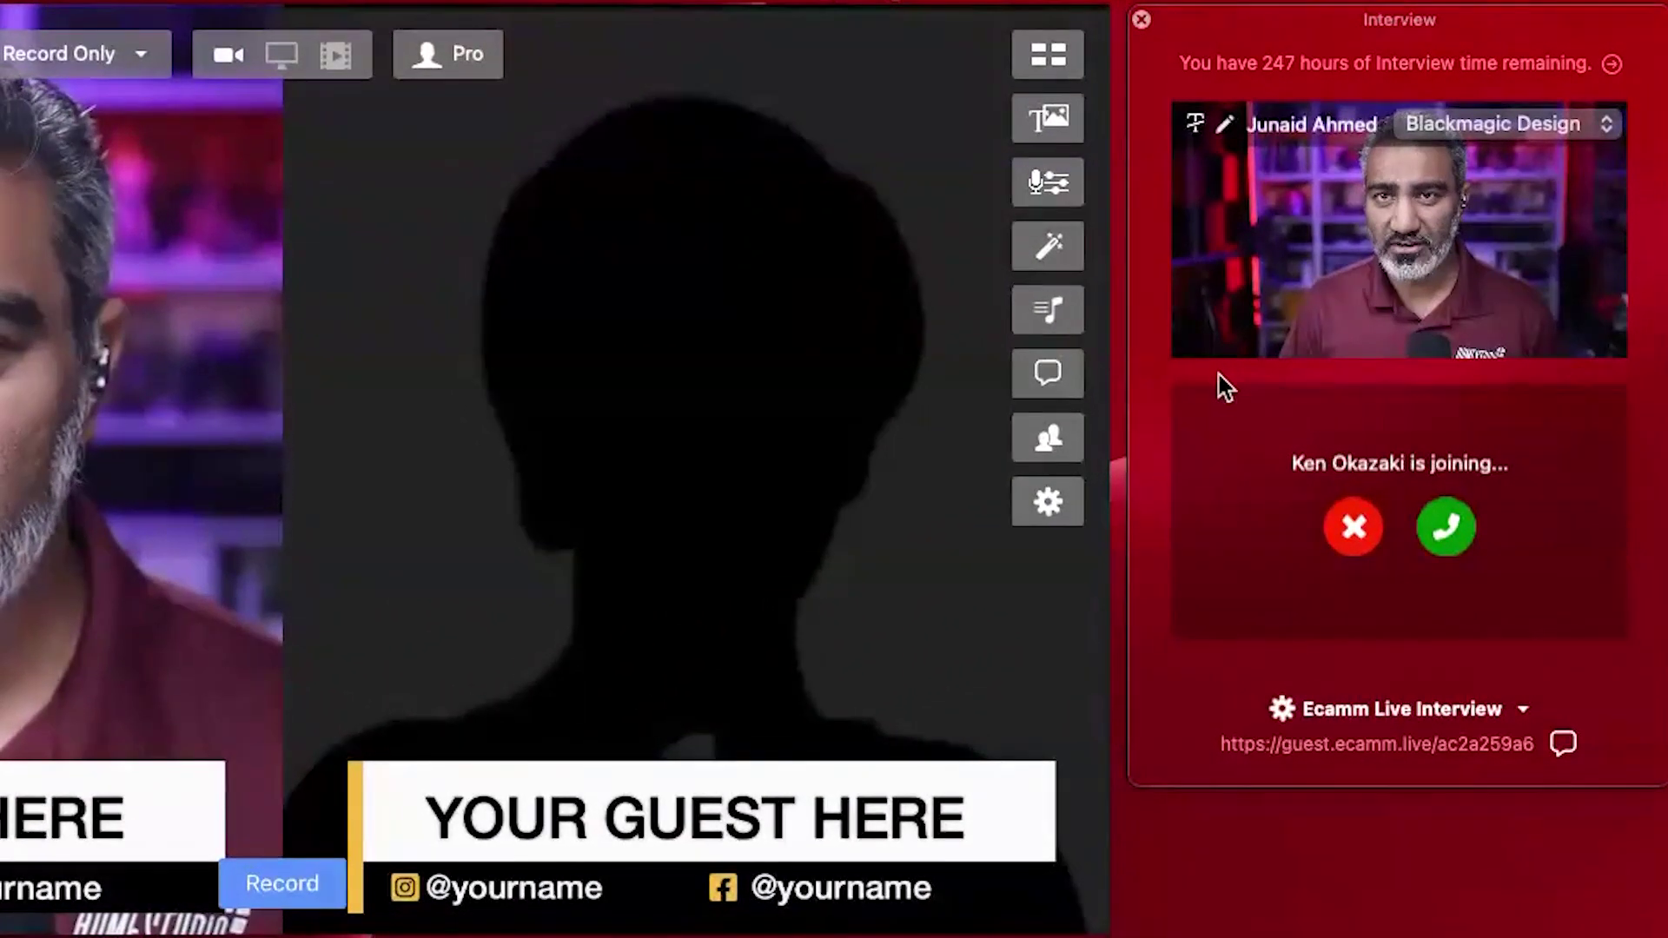
- Accept the joining guest's notification to admit them into the greenroom
click(1458, 524)
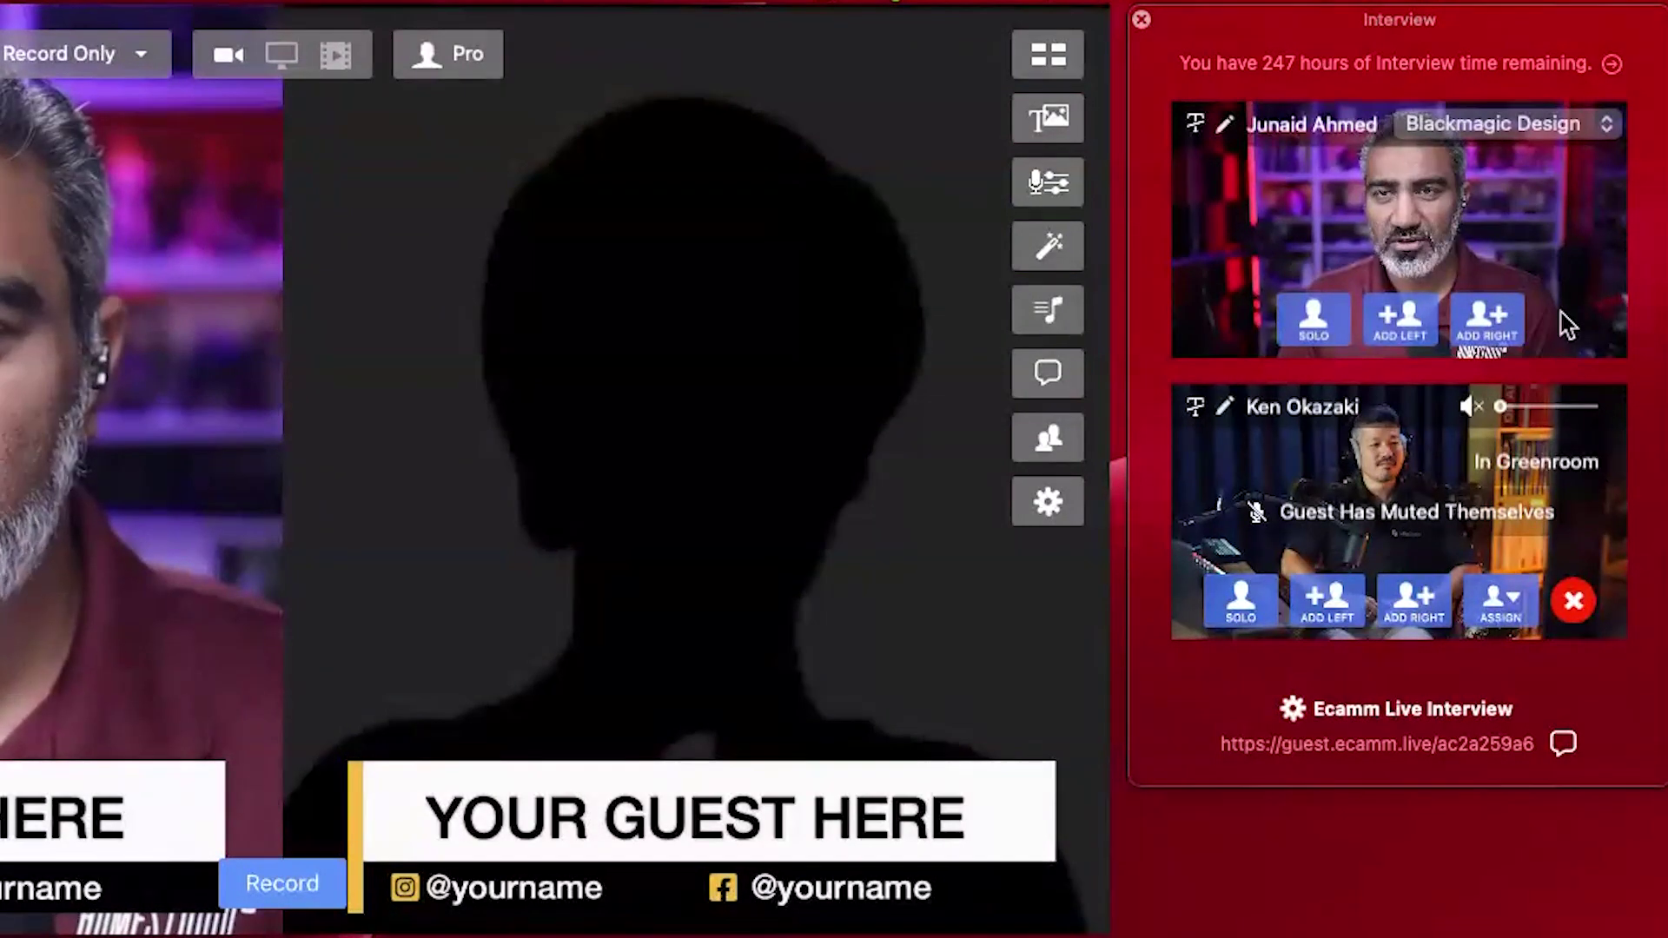
mouse_move(649, 502)
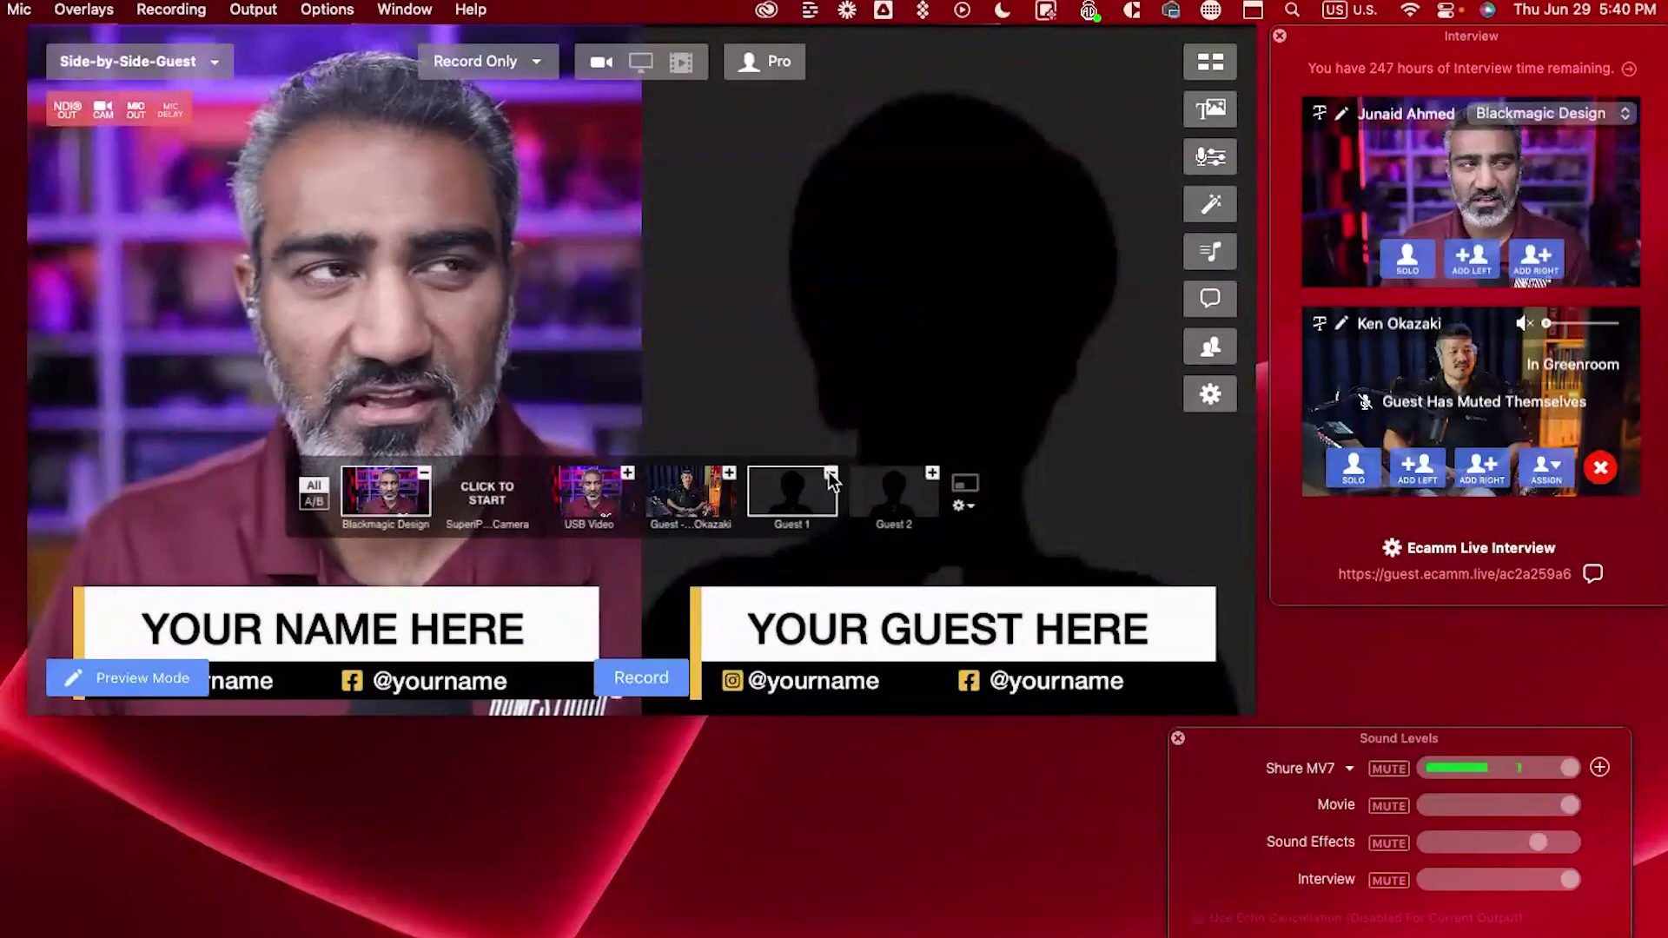
- Swap the empty Guest 1 placeholder for the remote guest's live video
click(830, 472)
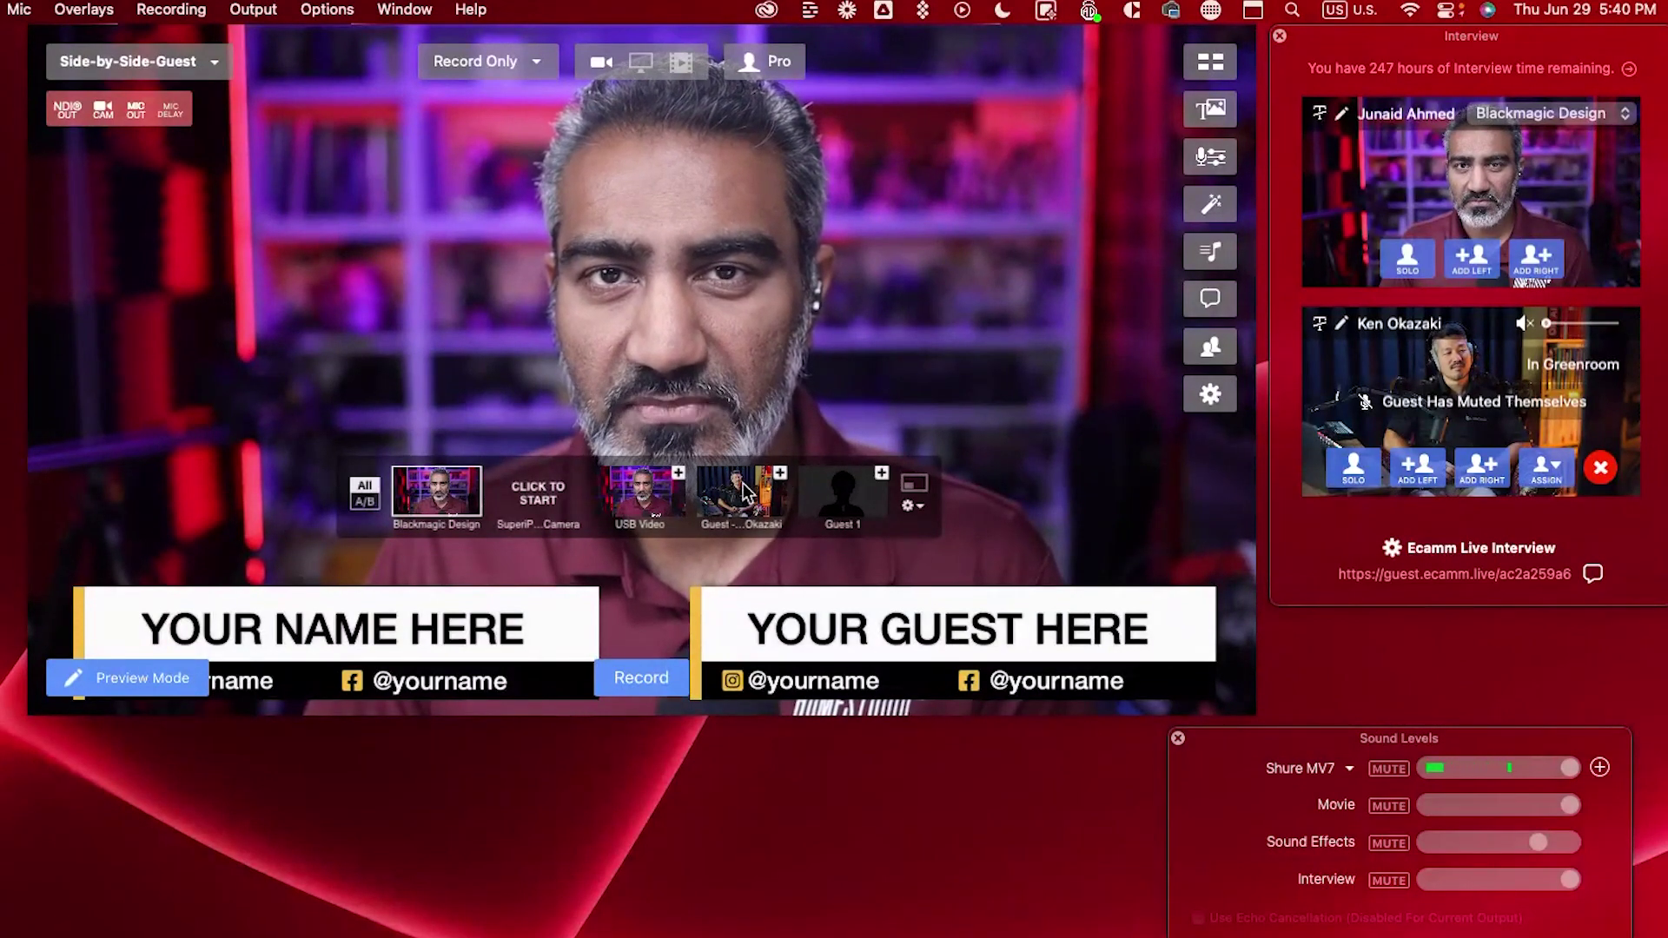
click(782, 474)
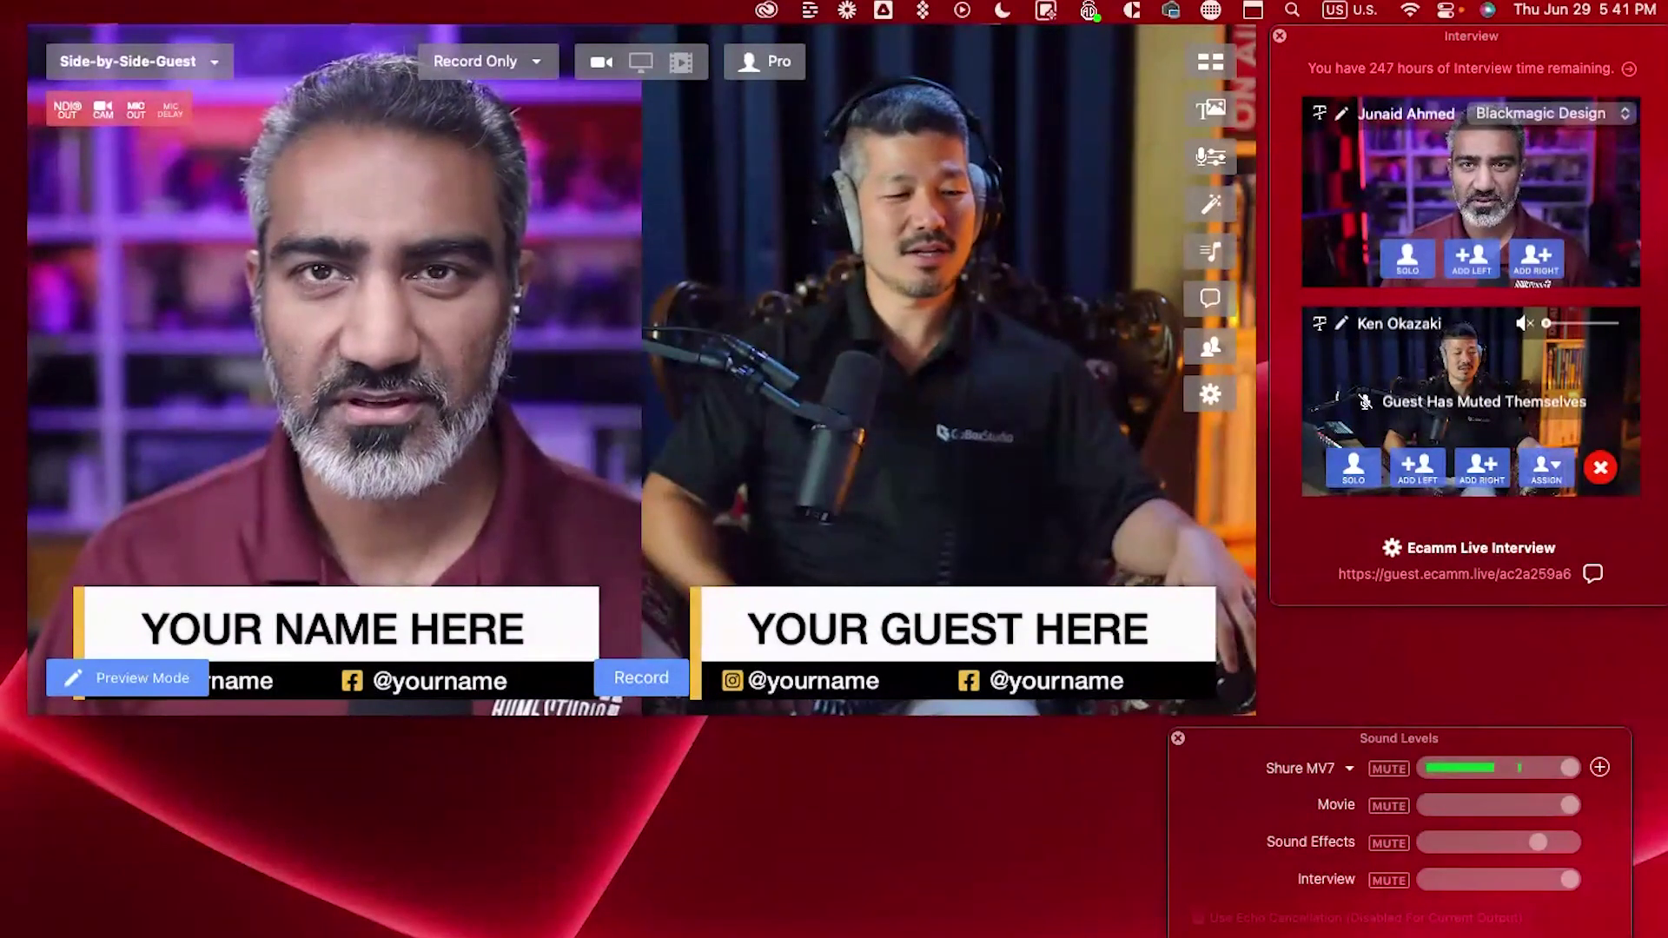
key(super+1)
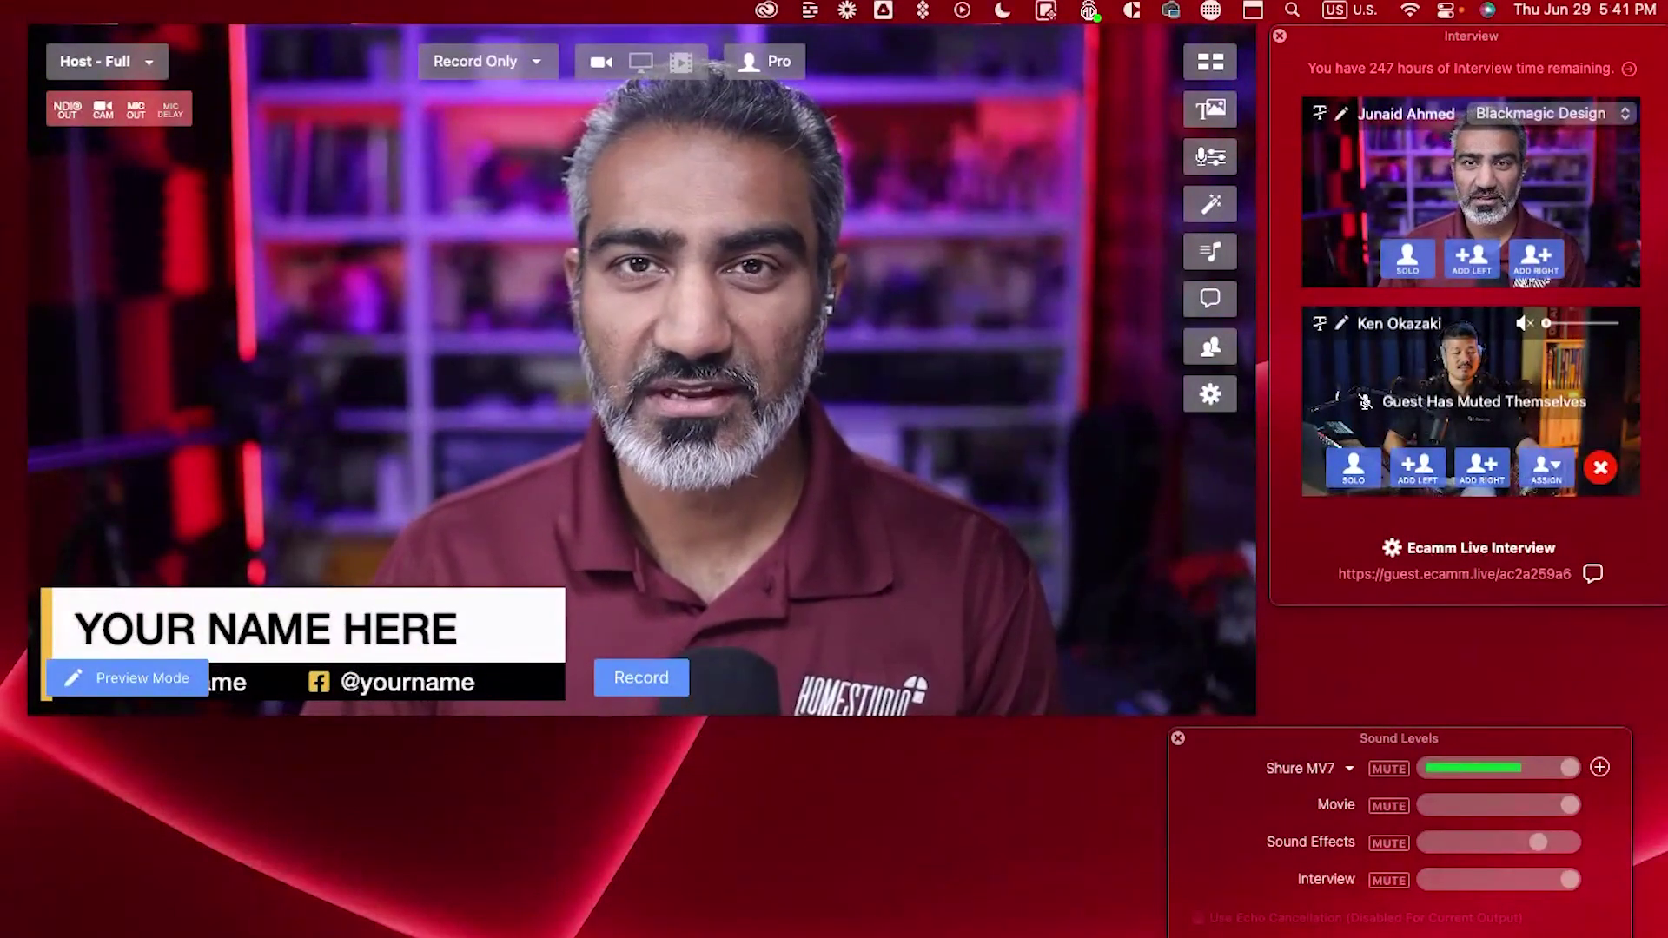
key(super+2)
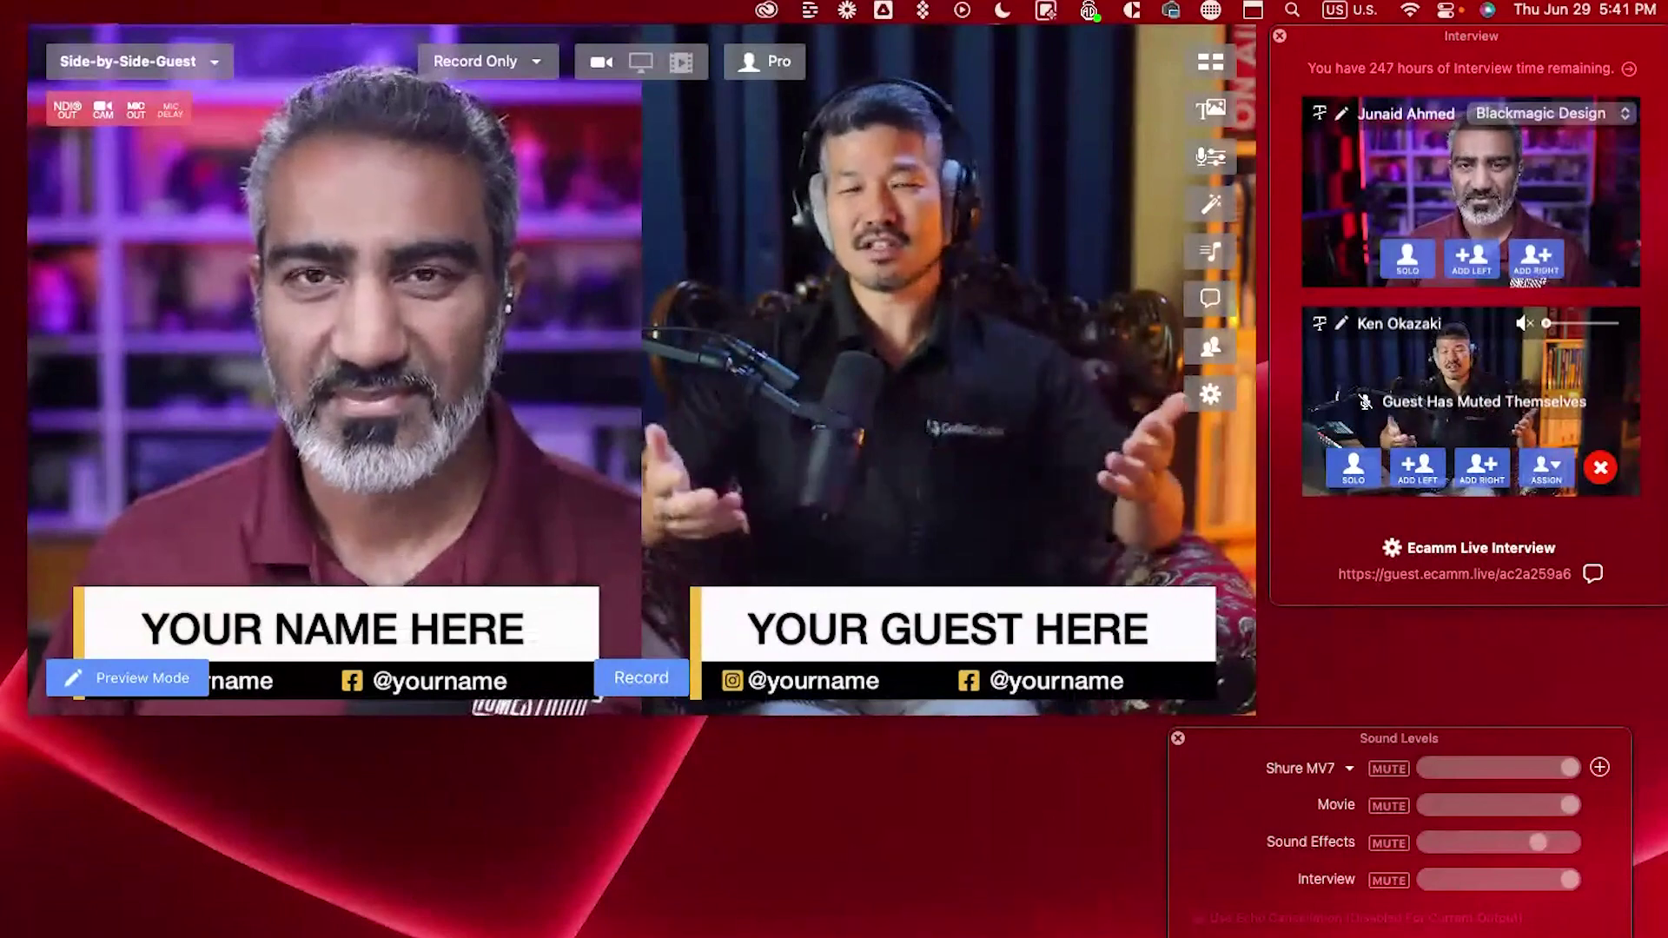
- Add the Guest 1 and Guest 2 placeholders as the third and fourth panes
mouse_move(893, 580)
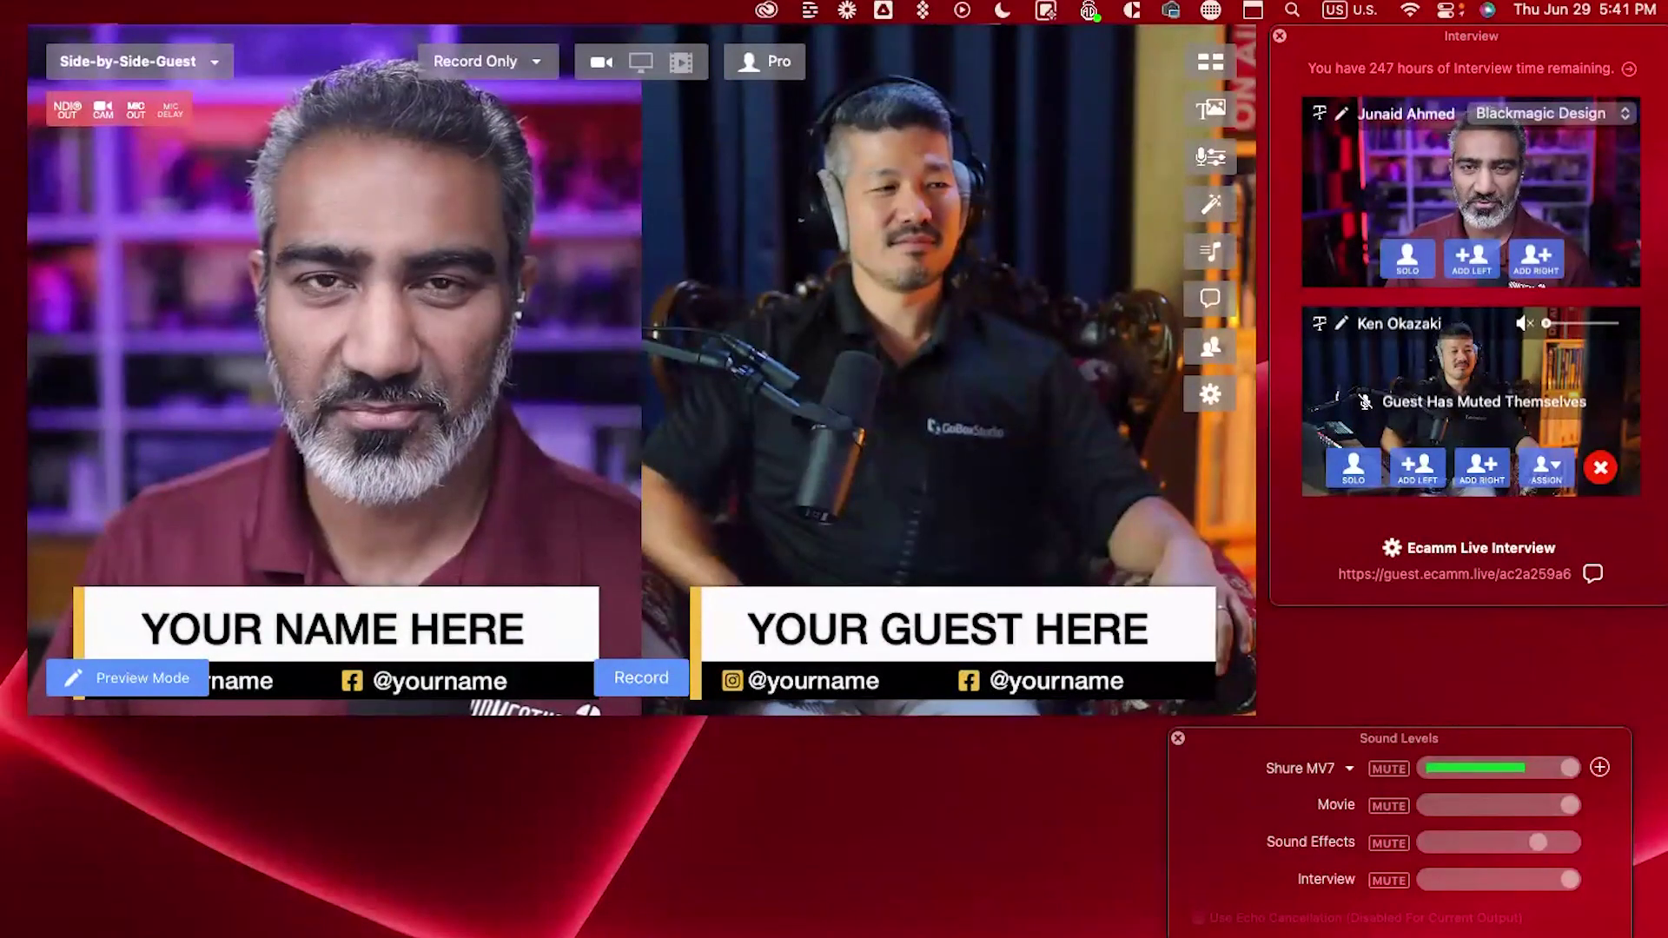
mouse_move(730, 604)
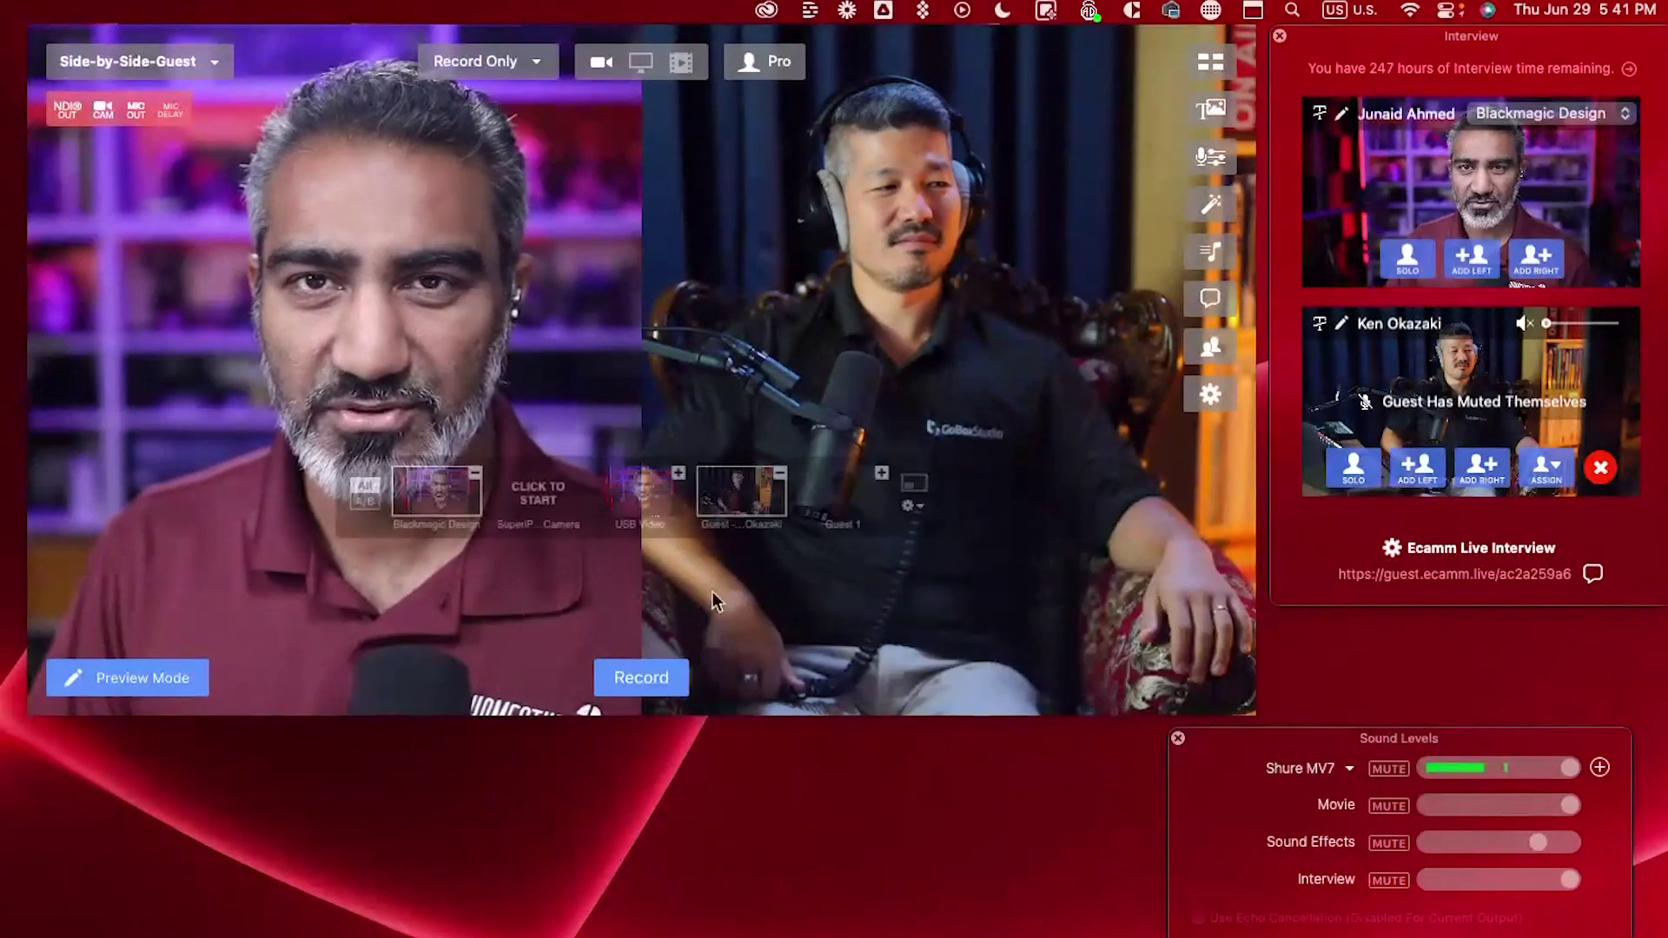
click(882, 475)
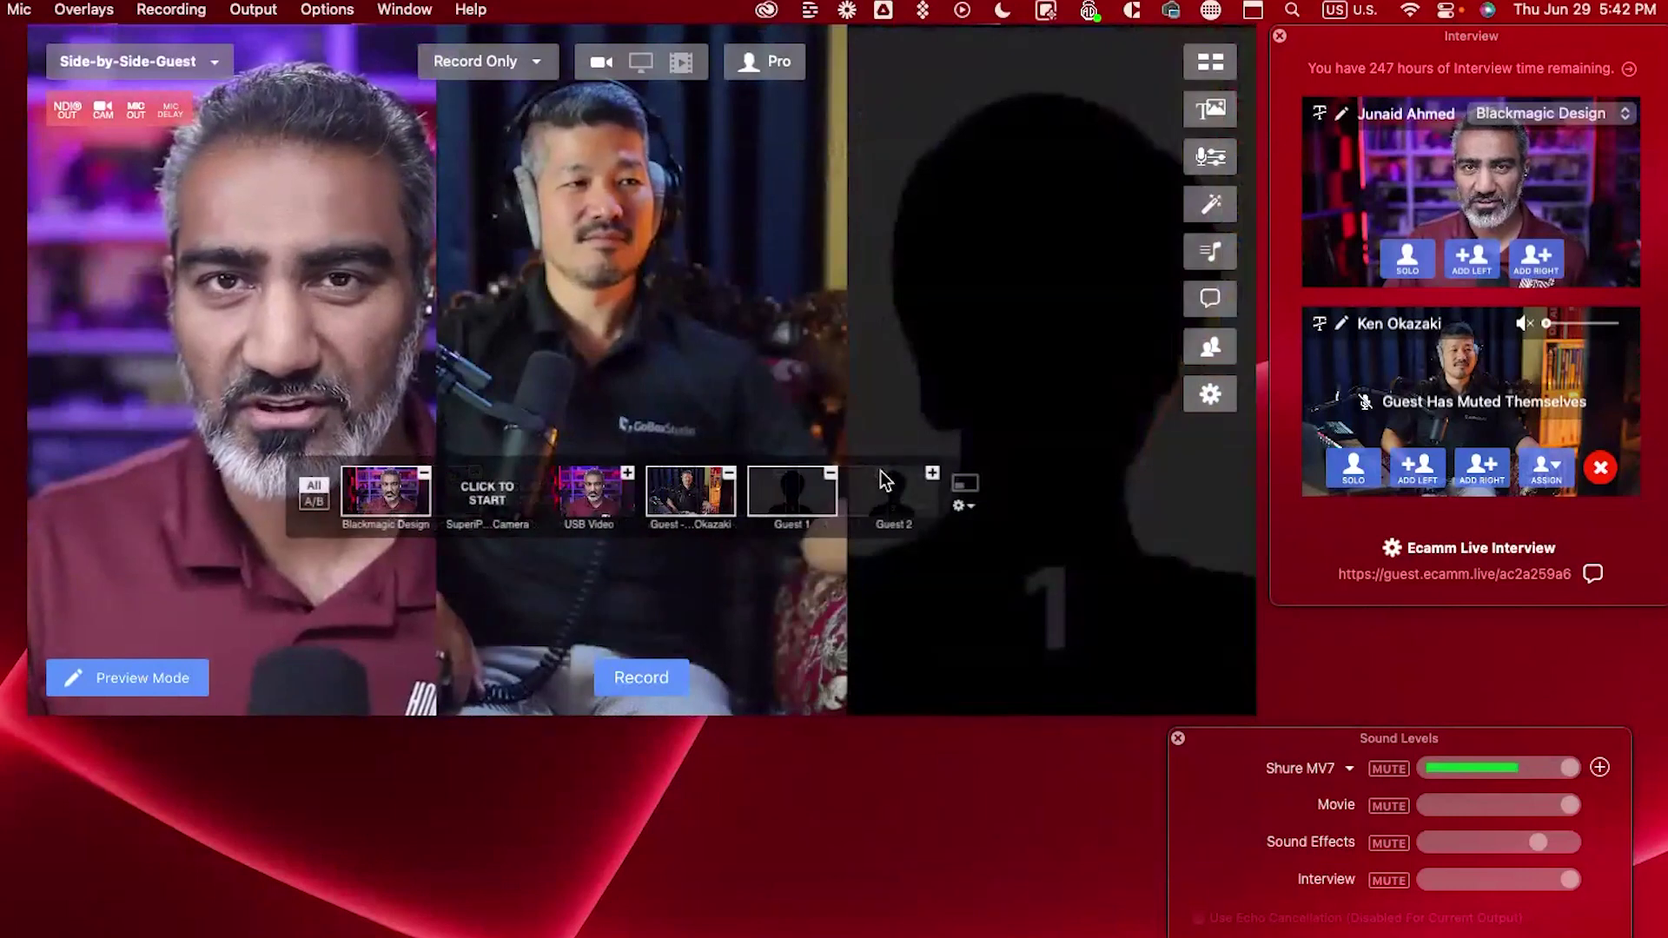
click(932, 474)
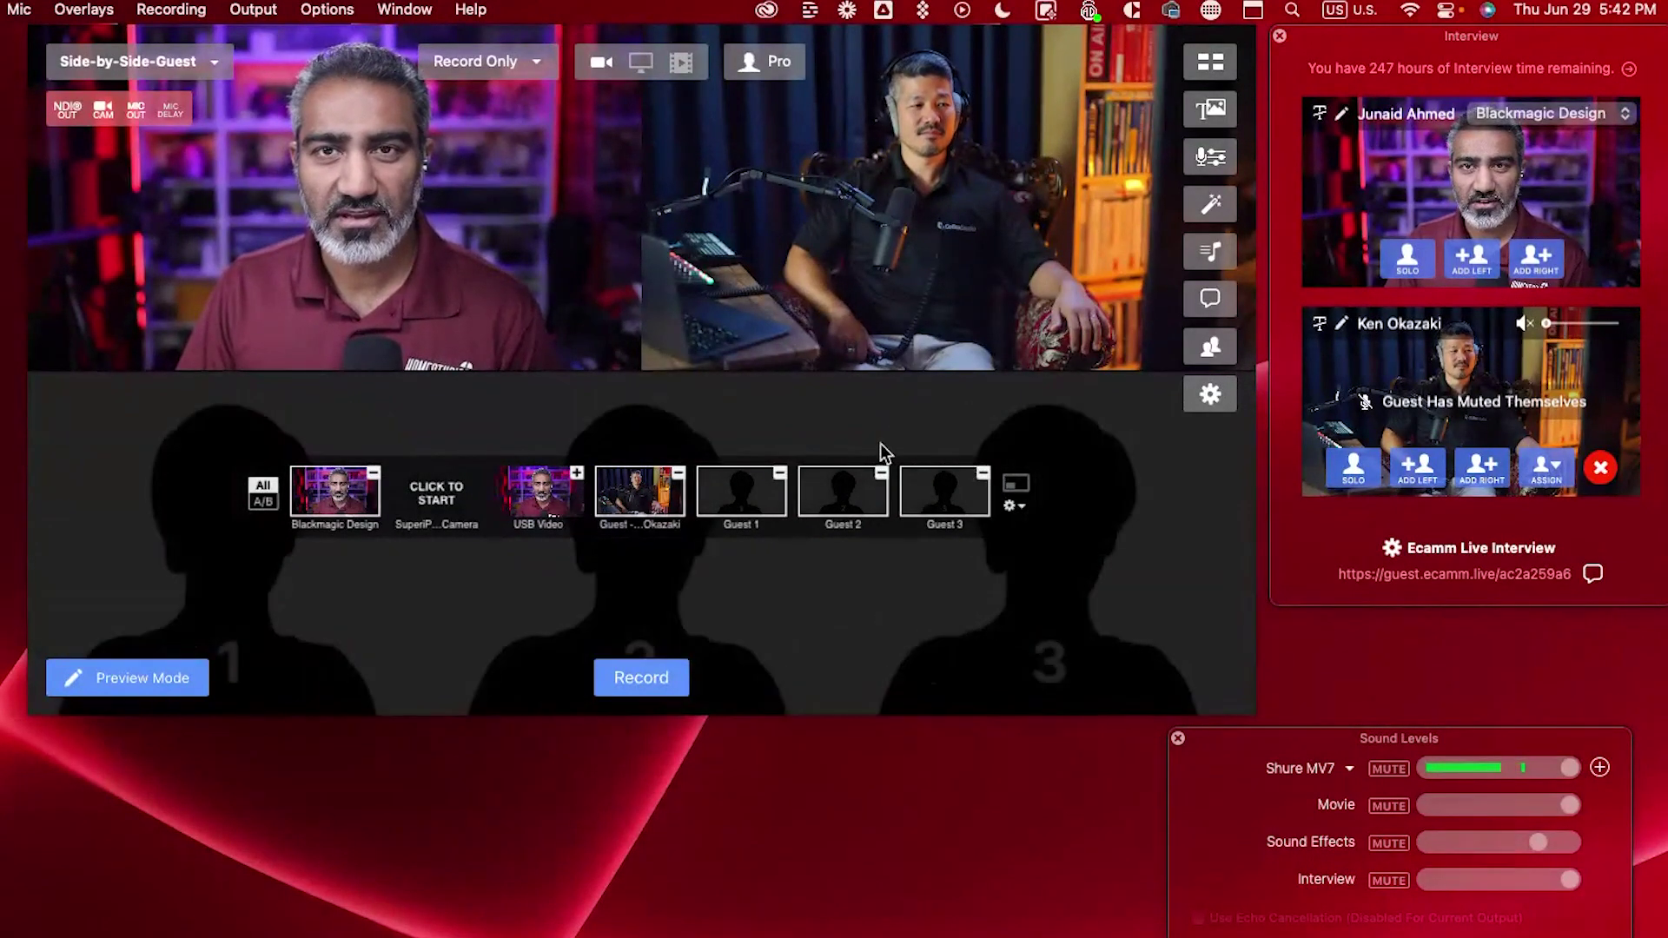
- Add the USB Video host camera as an extra pane in the layout
drag(905, 519, 902, 358)
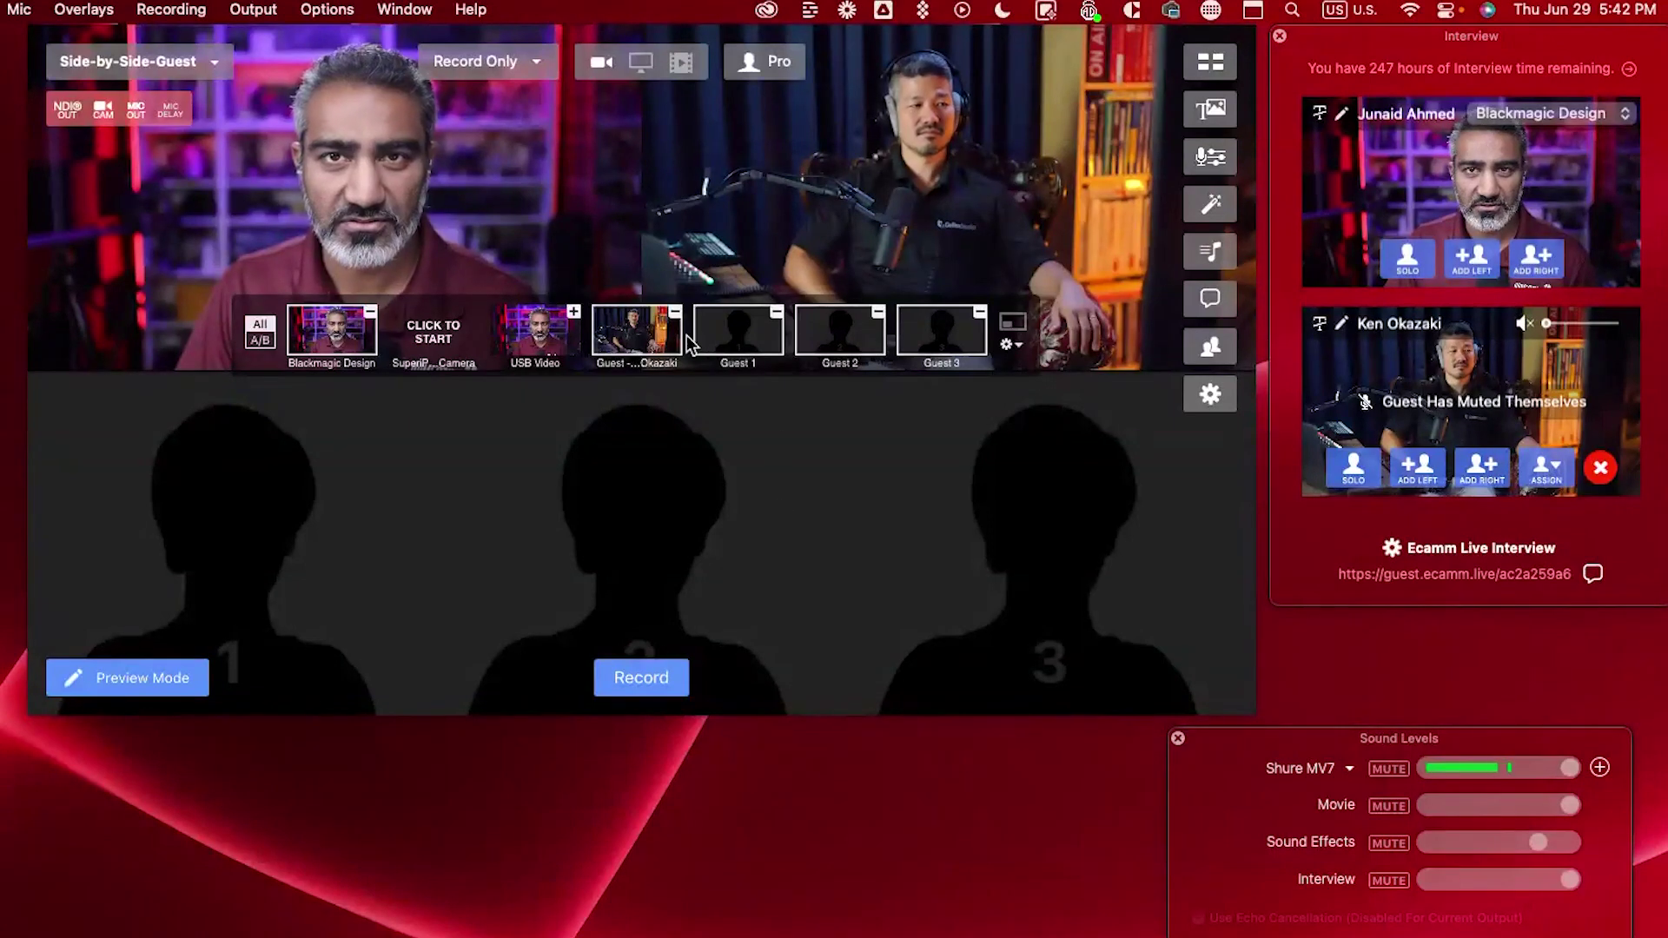
drag(687, 335, 690, 539)
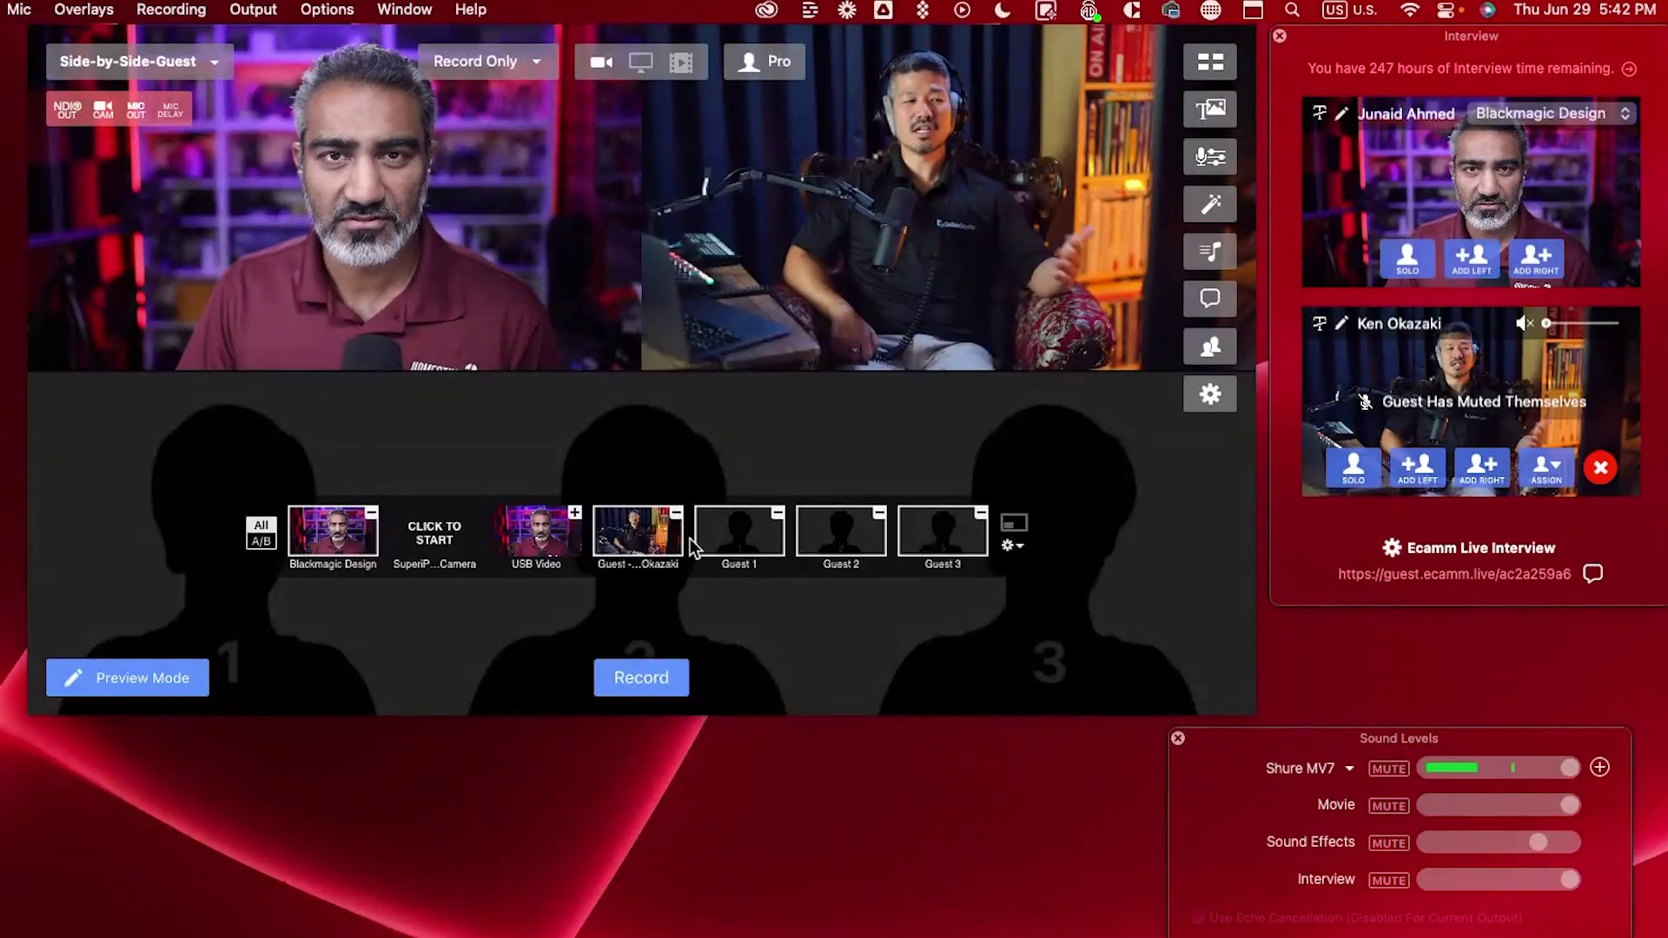
click(1010, 546)
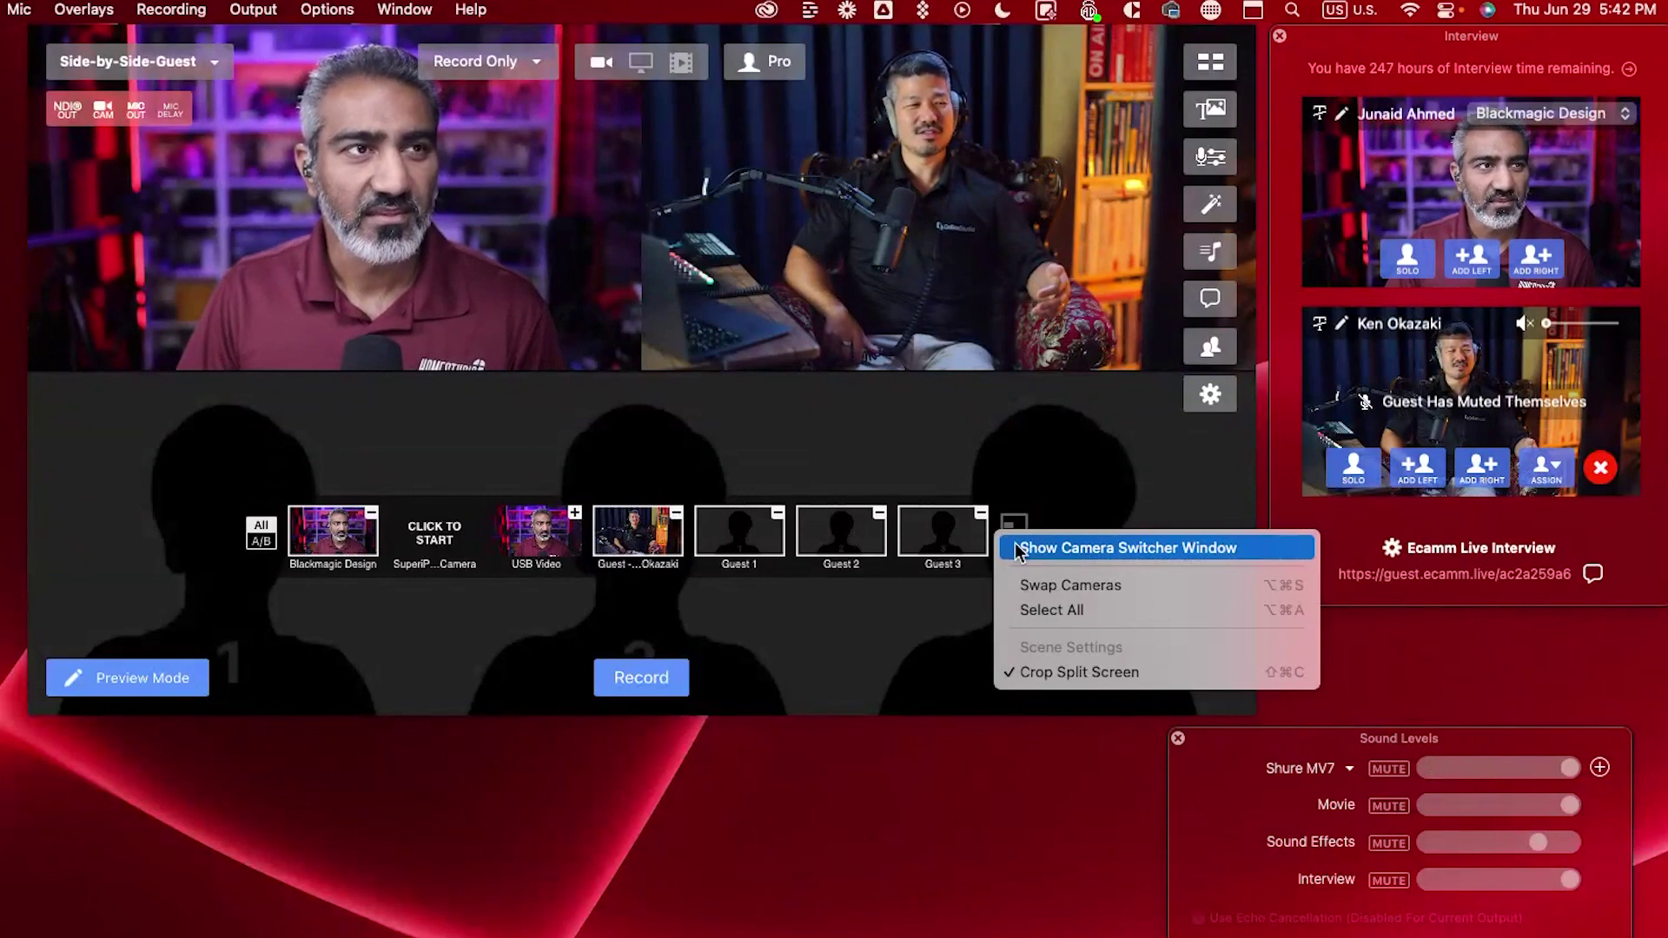
click(1034, 454)
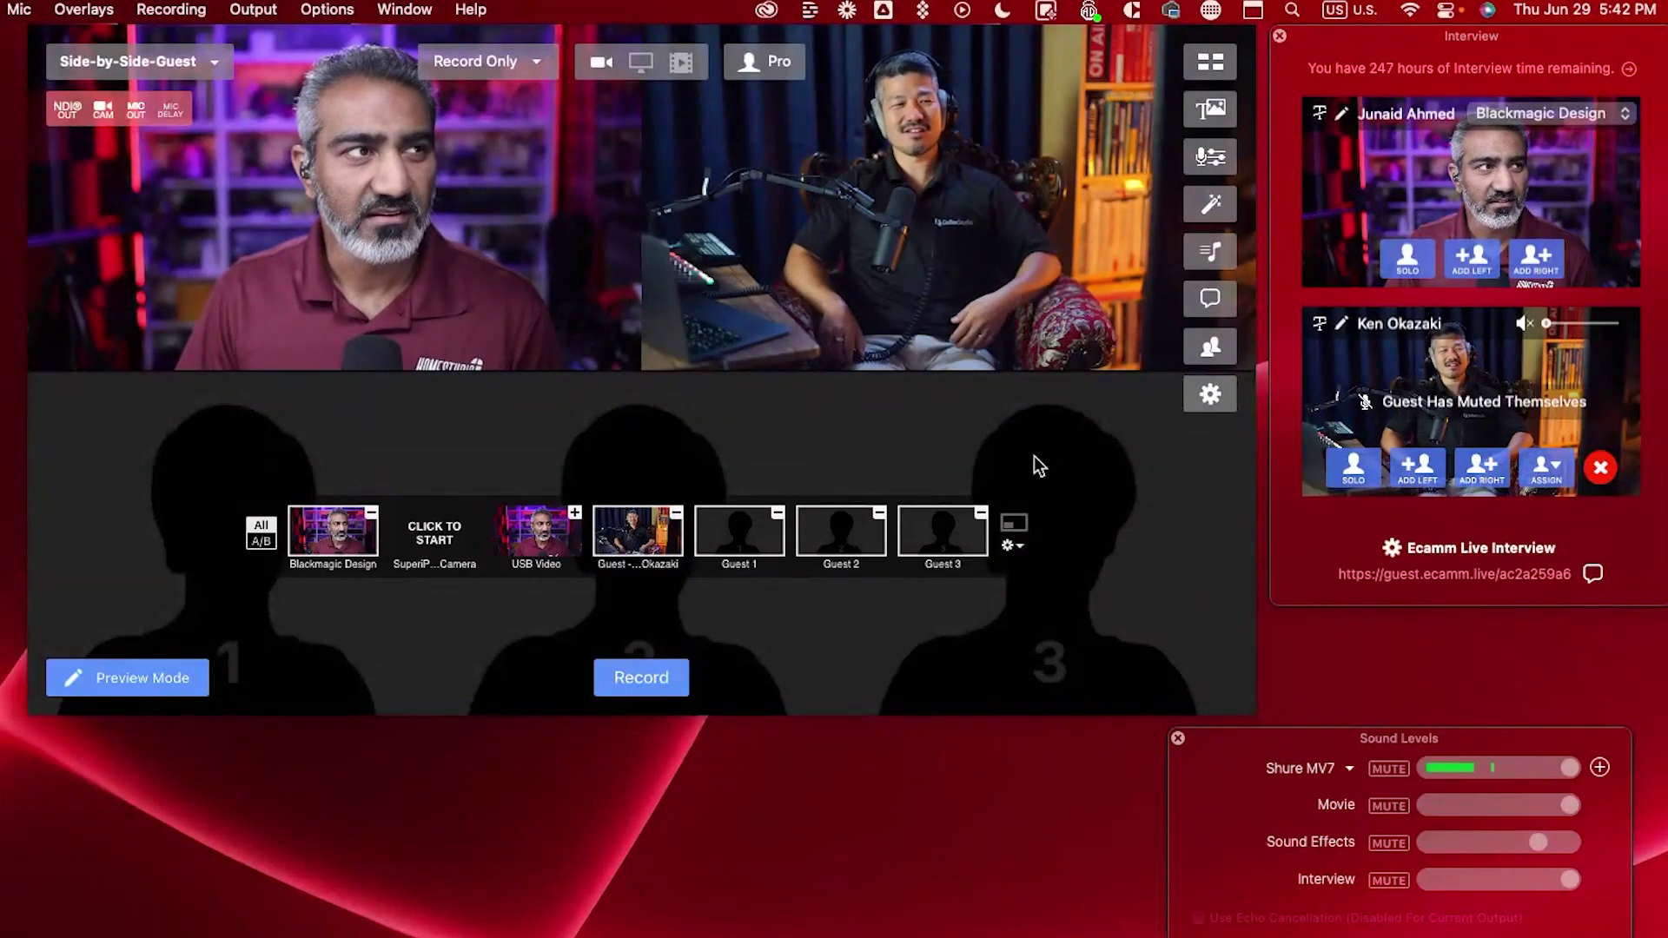
click(575, 515)
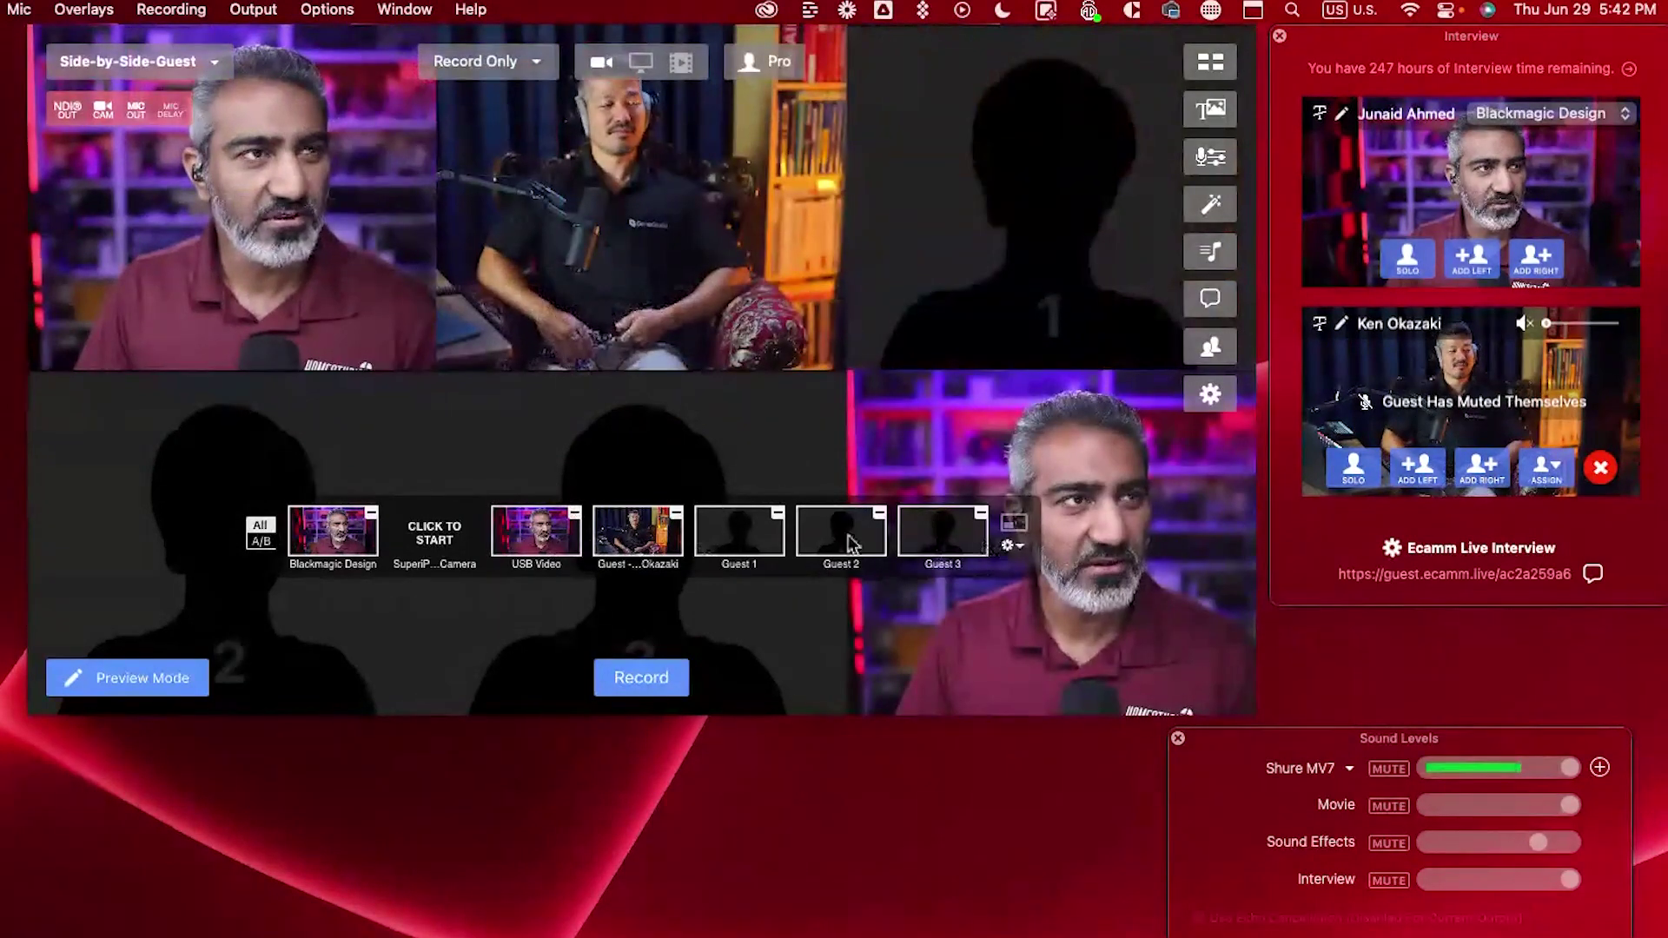
- Start the overhead camera, switch to the Blackmagic Design host camera, and add the remote guest beside it
click(458, 521)
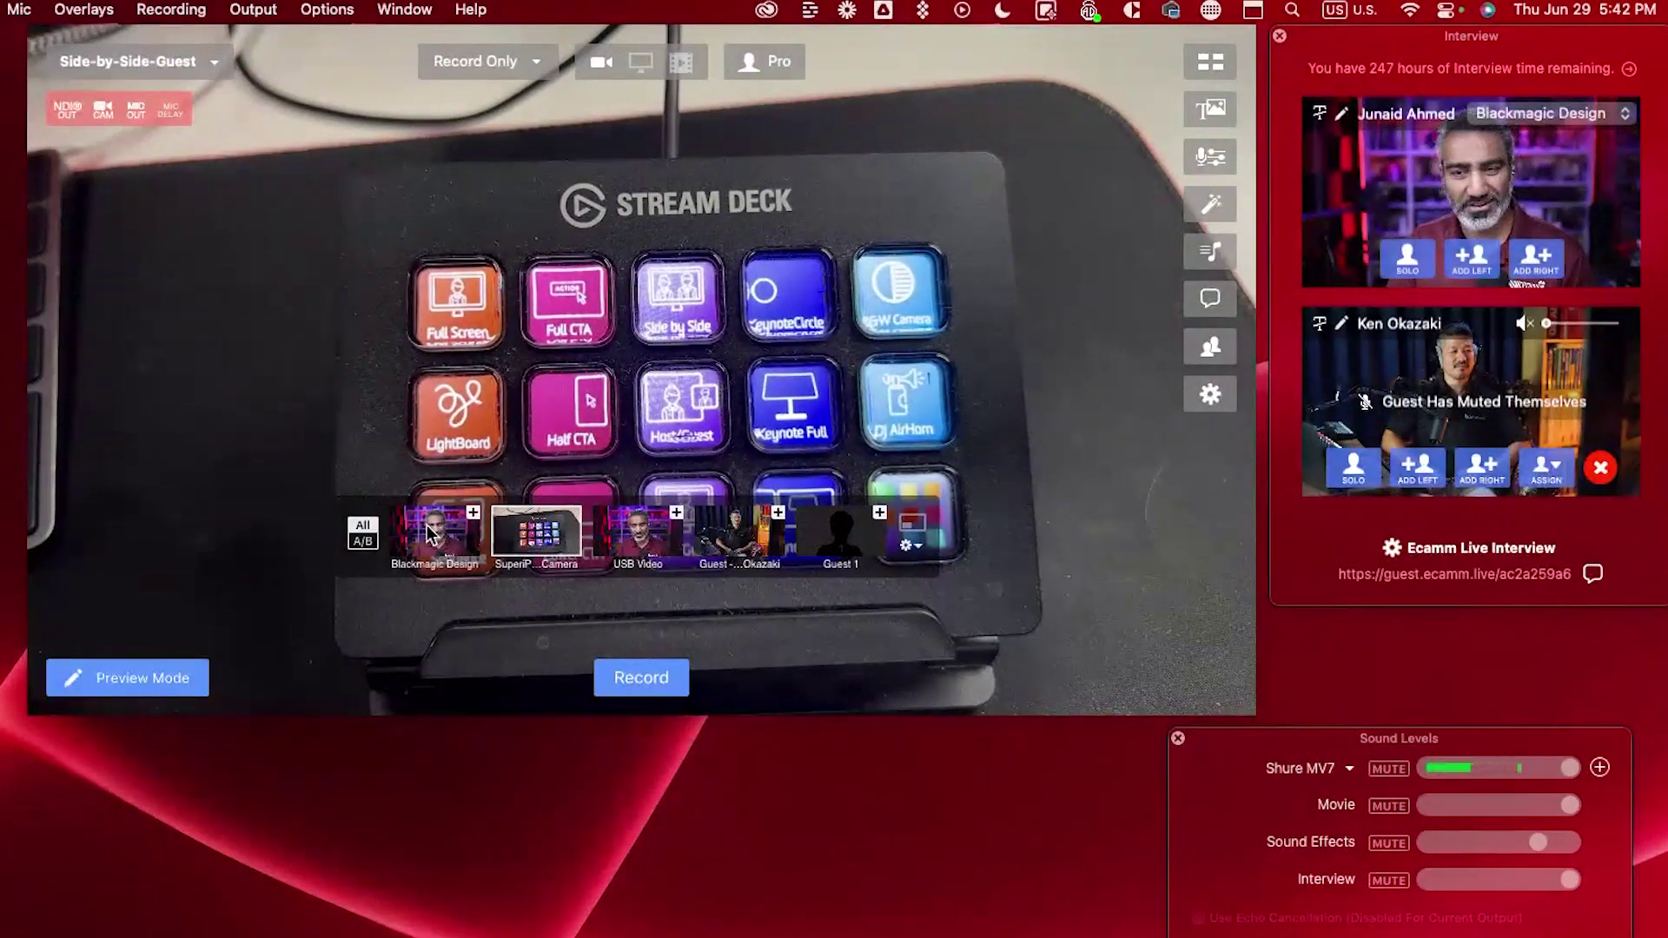
click(427, 526)
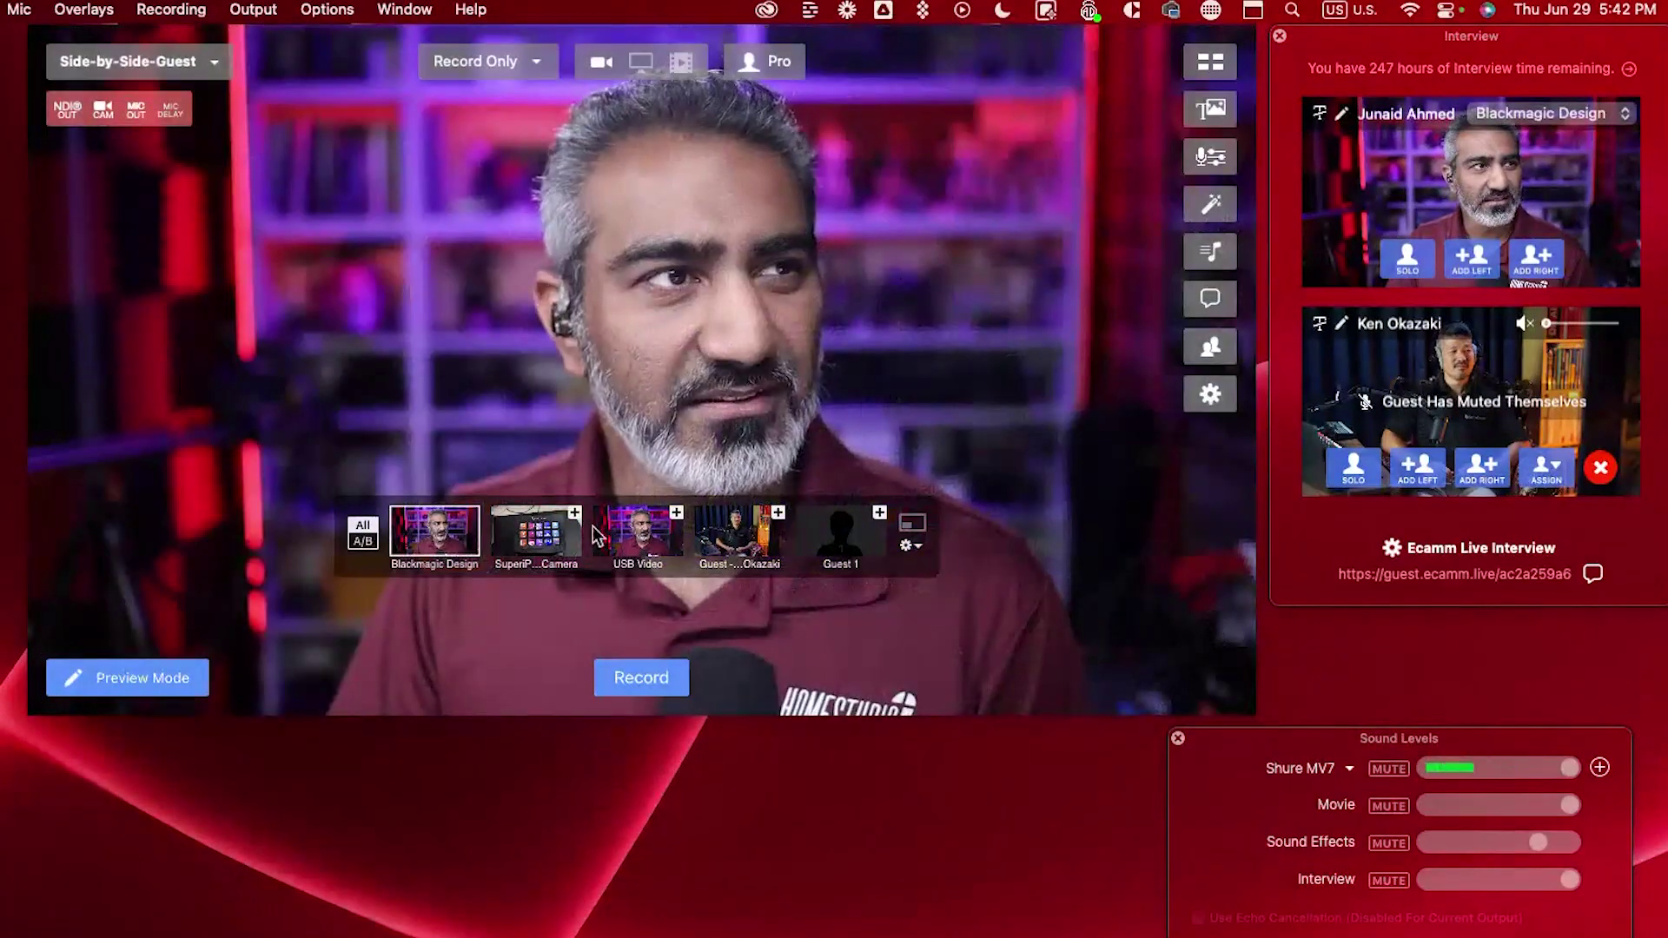
click(780, 514)
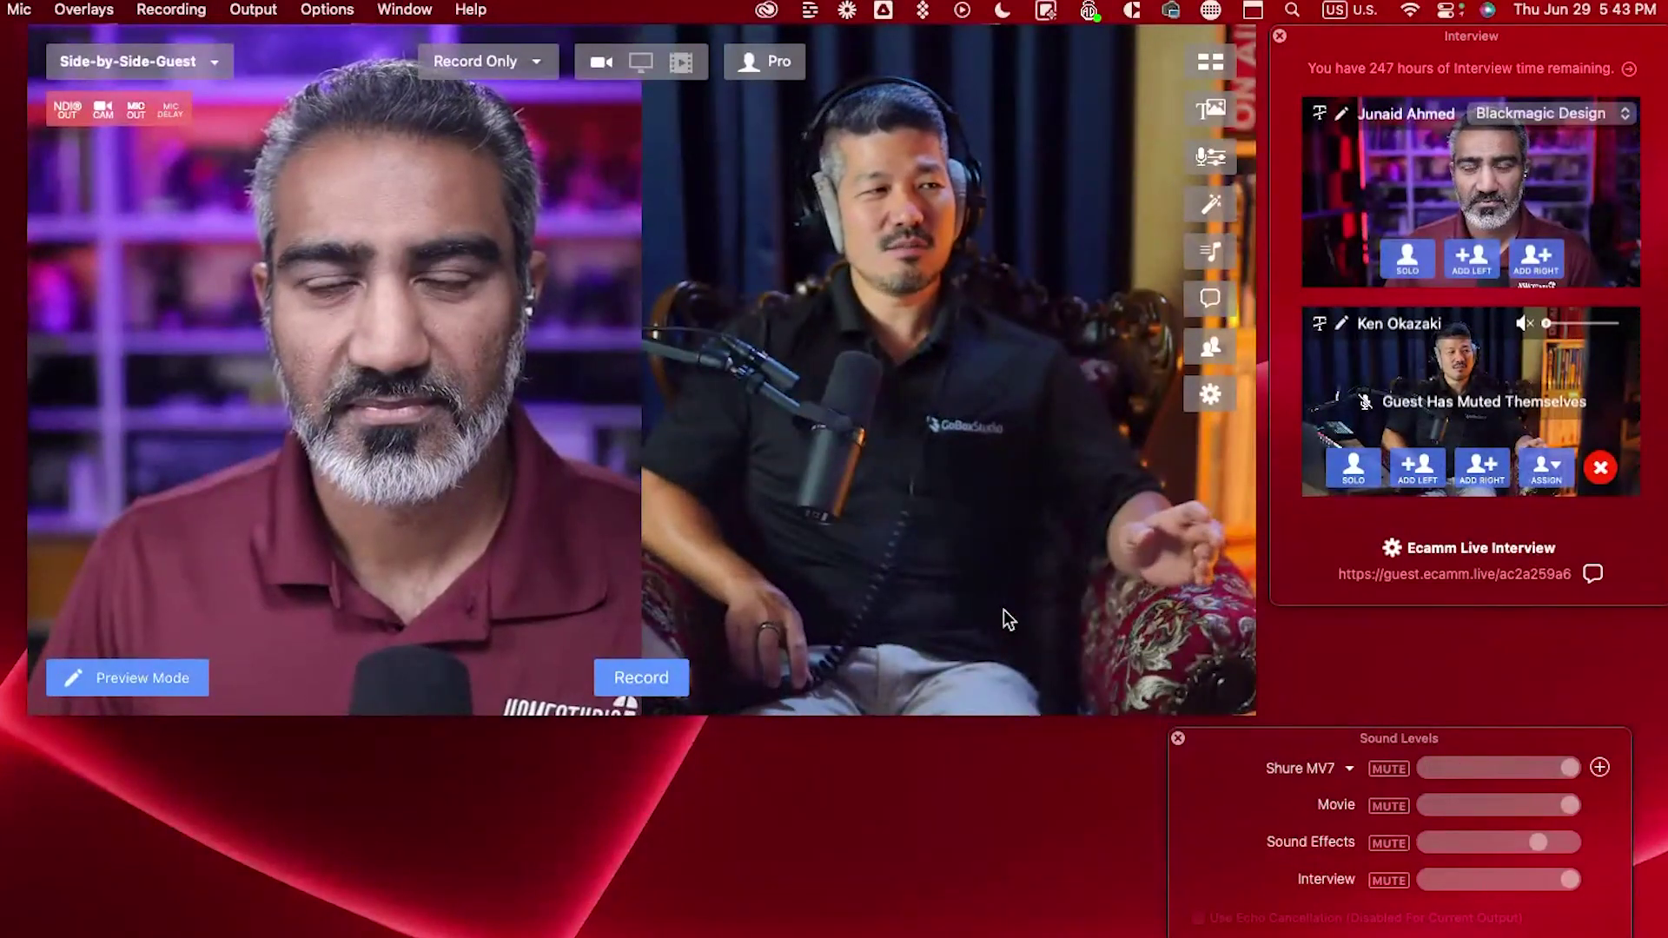
- Close the guest's Assign to Placeholder menu unchanged, leaving YOUR NAME HERE and YOUR GUEST HERE overlaid
mouse_move(984, 610)
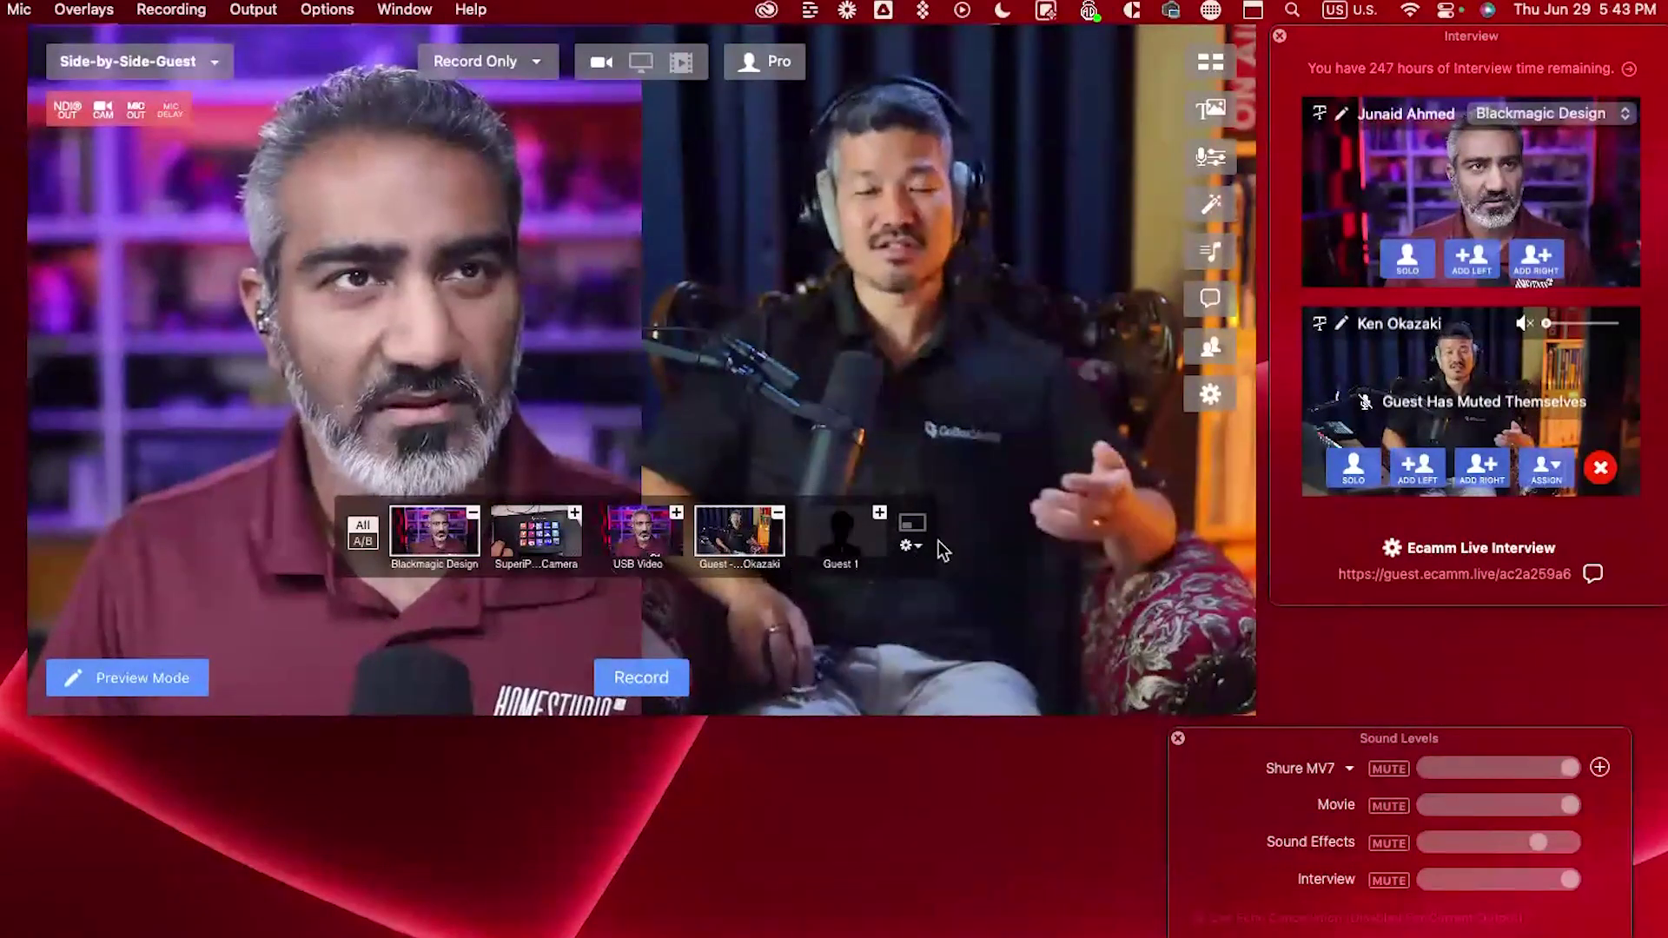
click(1549, 467)
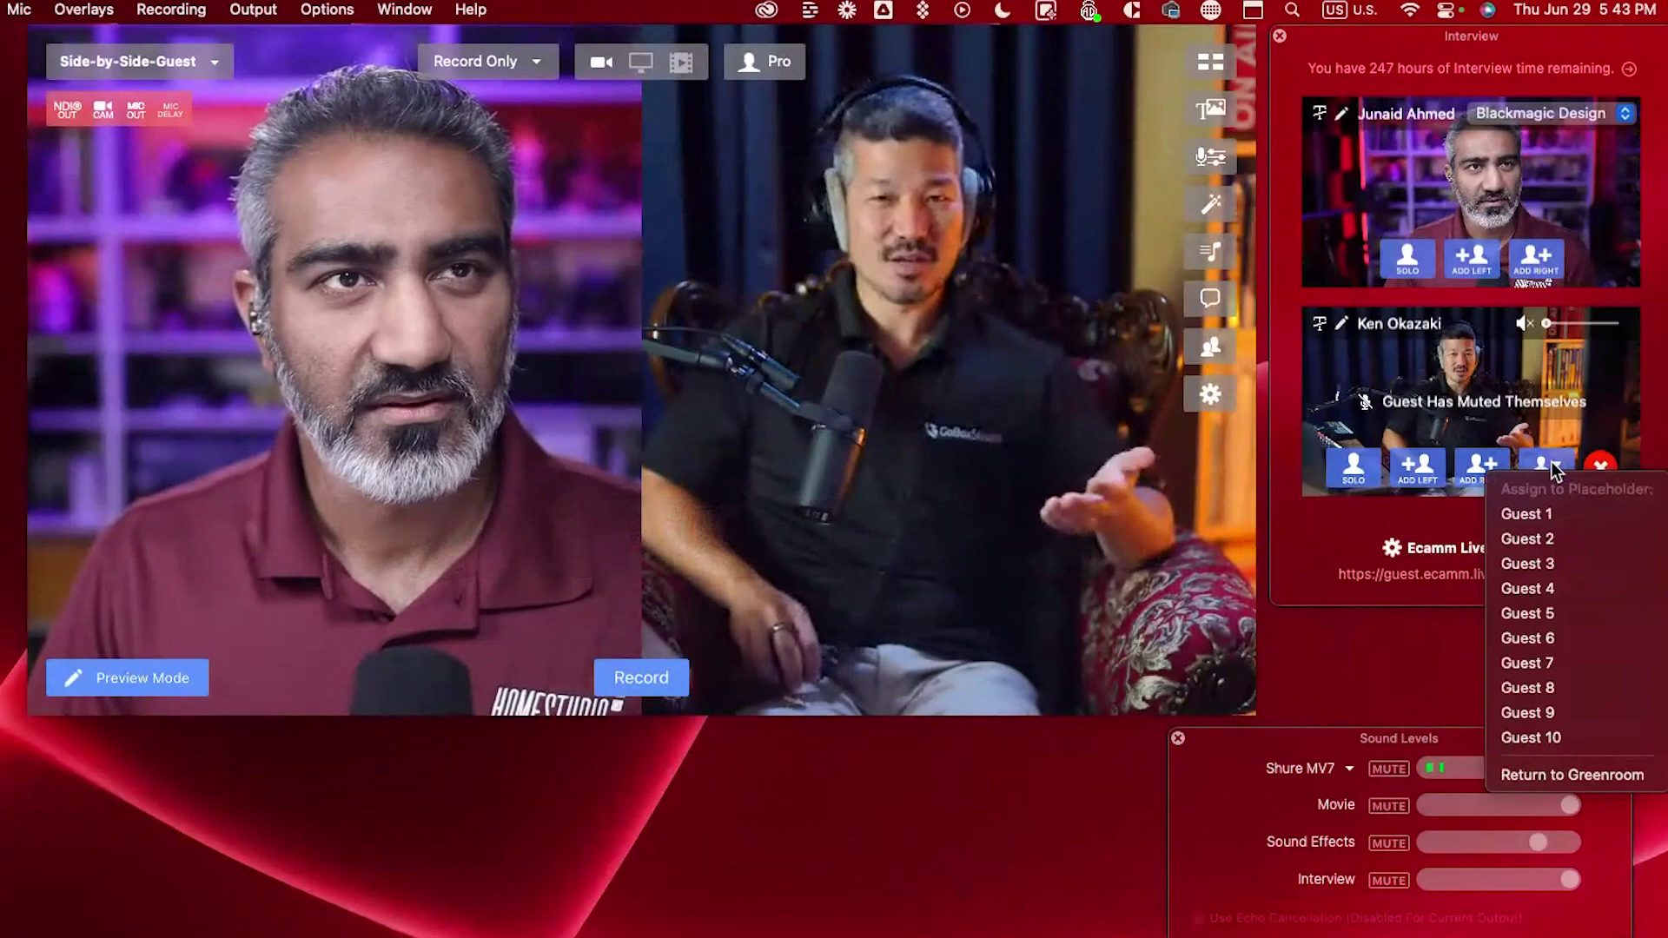
click(1242, 469)
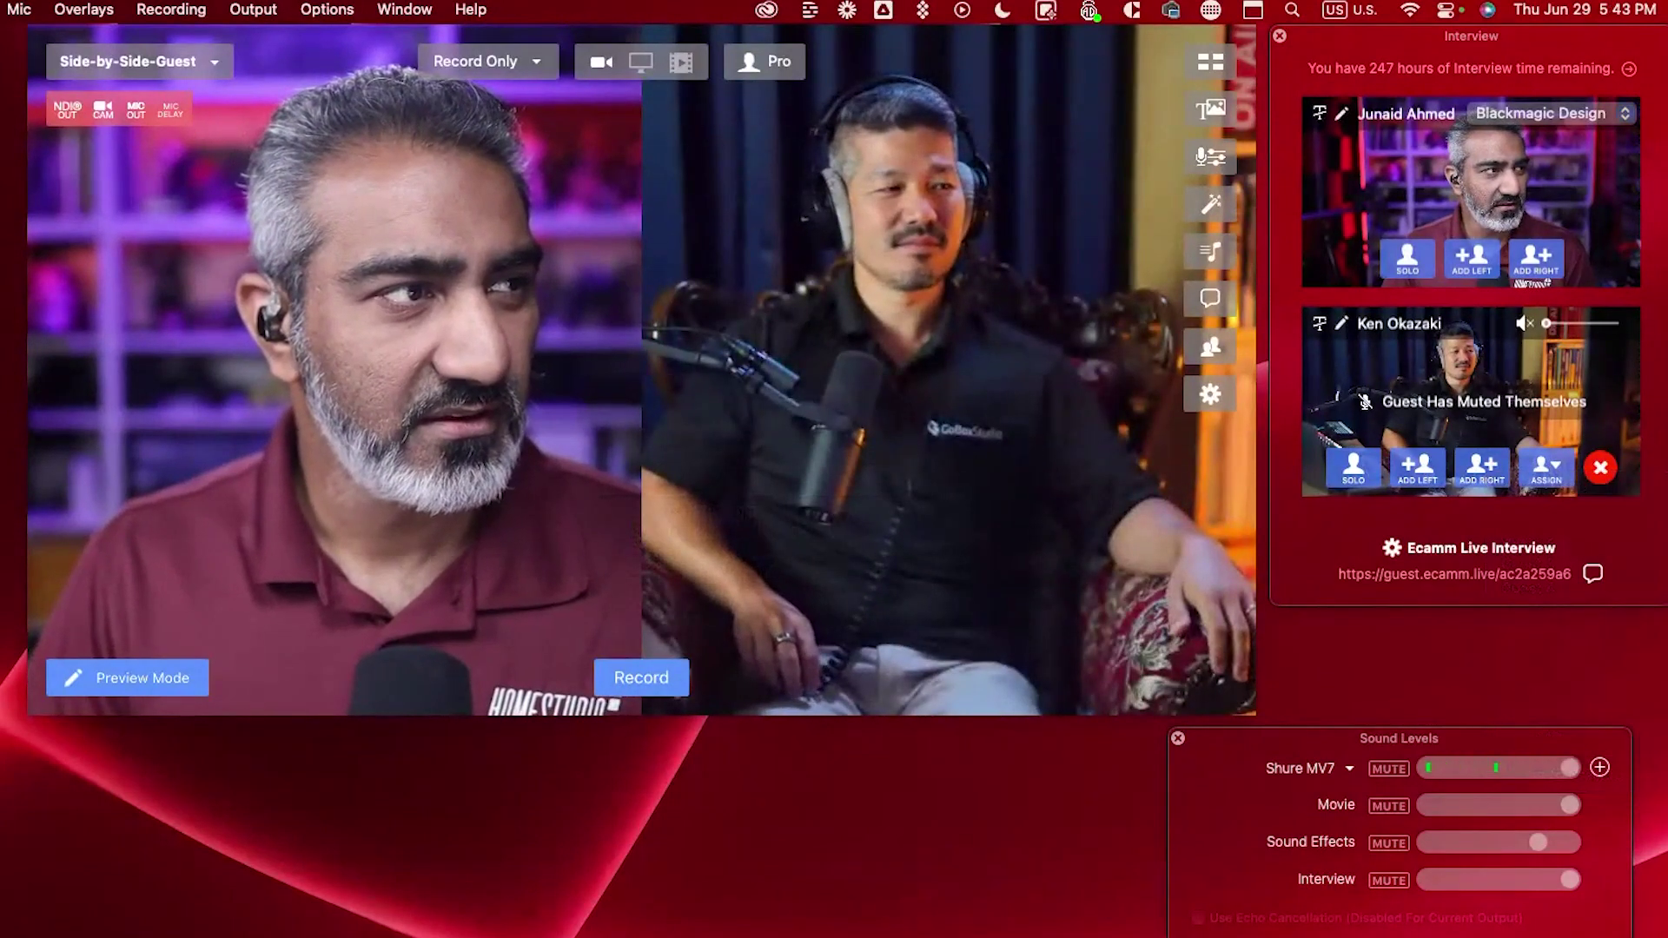
mouse_move(570, 607)
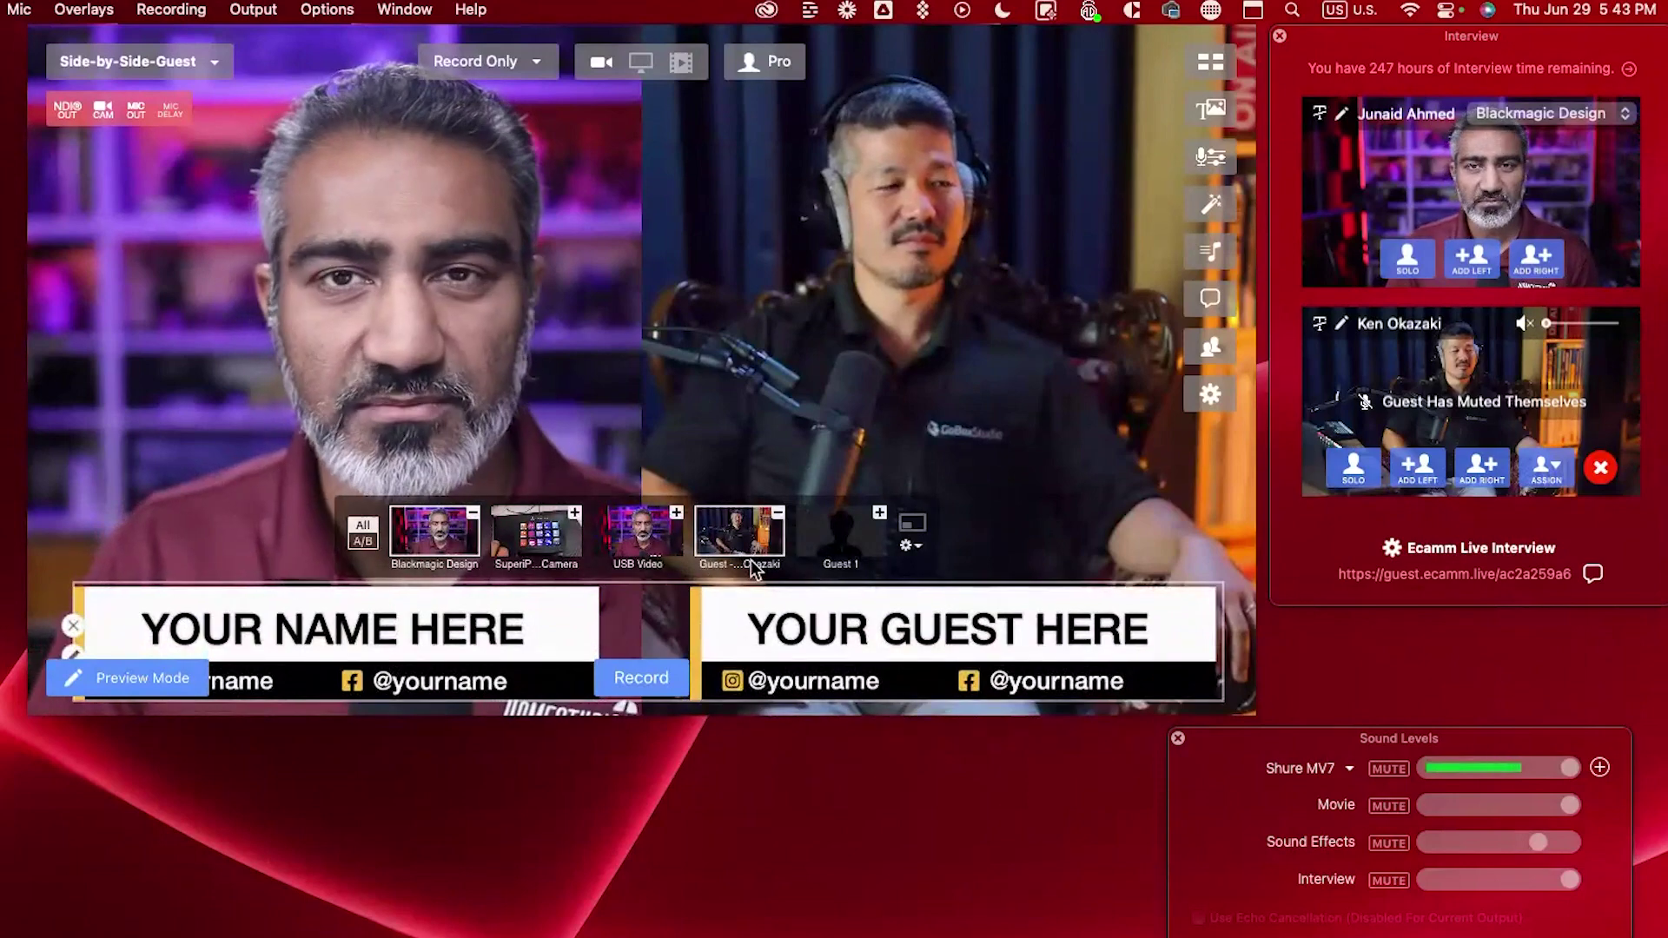
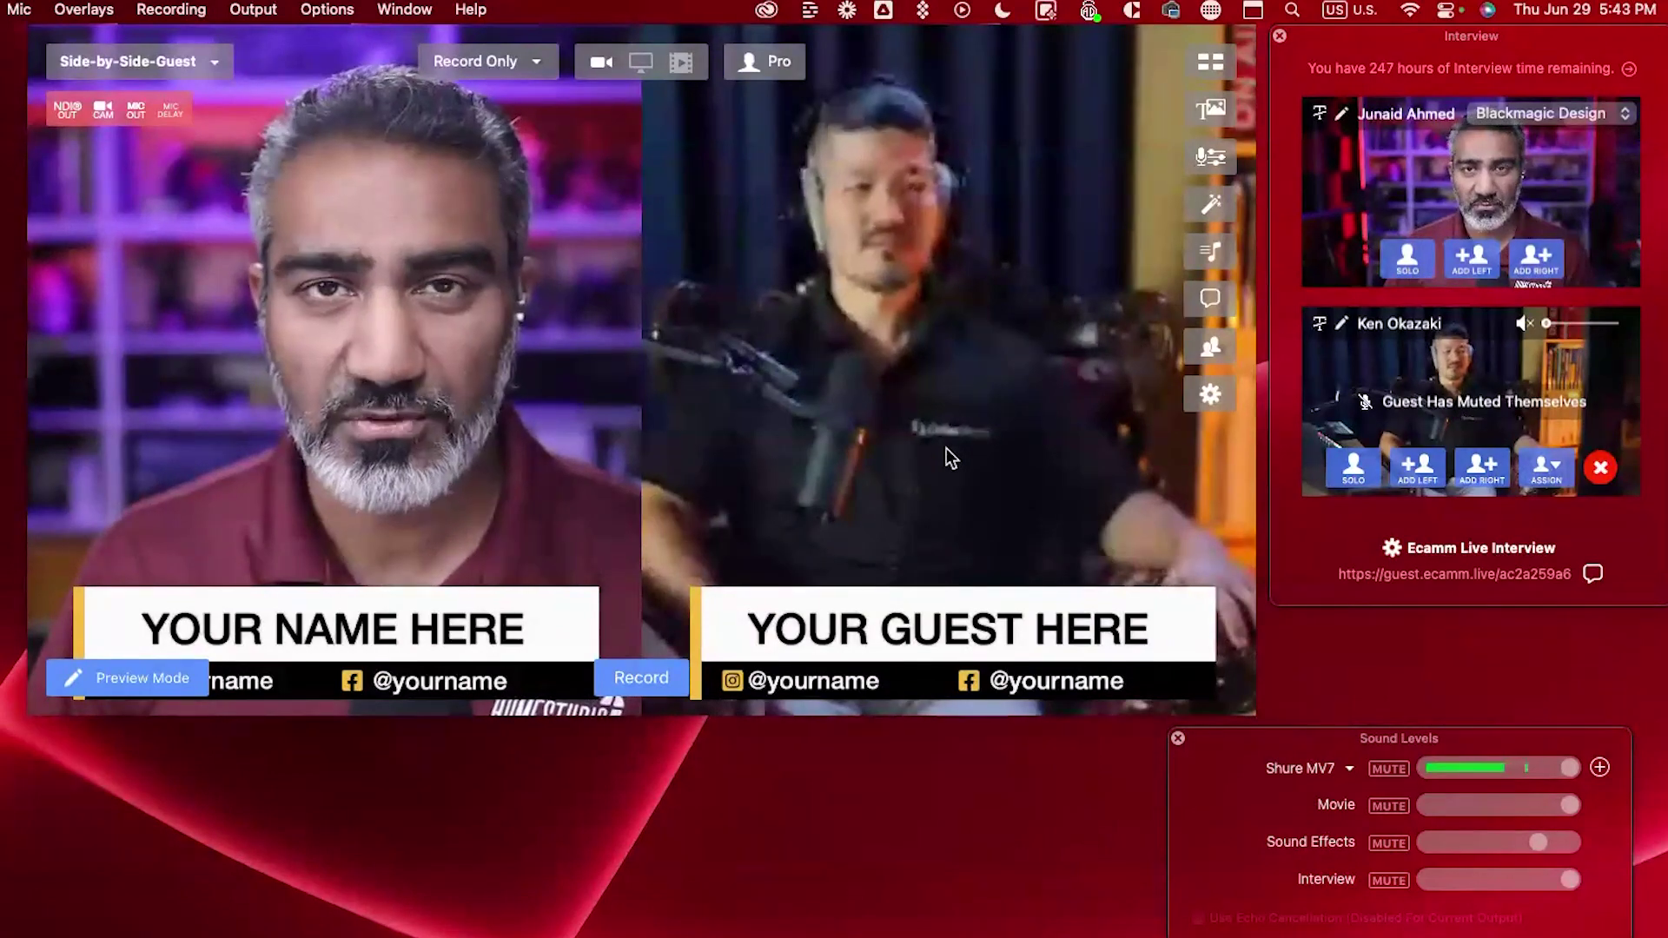
- Display the Scenes and Overlays panels beside the live preview for the Side-by-Side-Guest scene
mouse_move(905, 474)
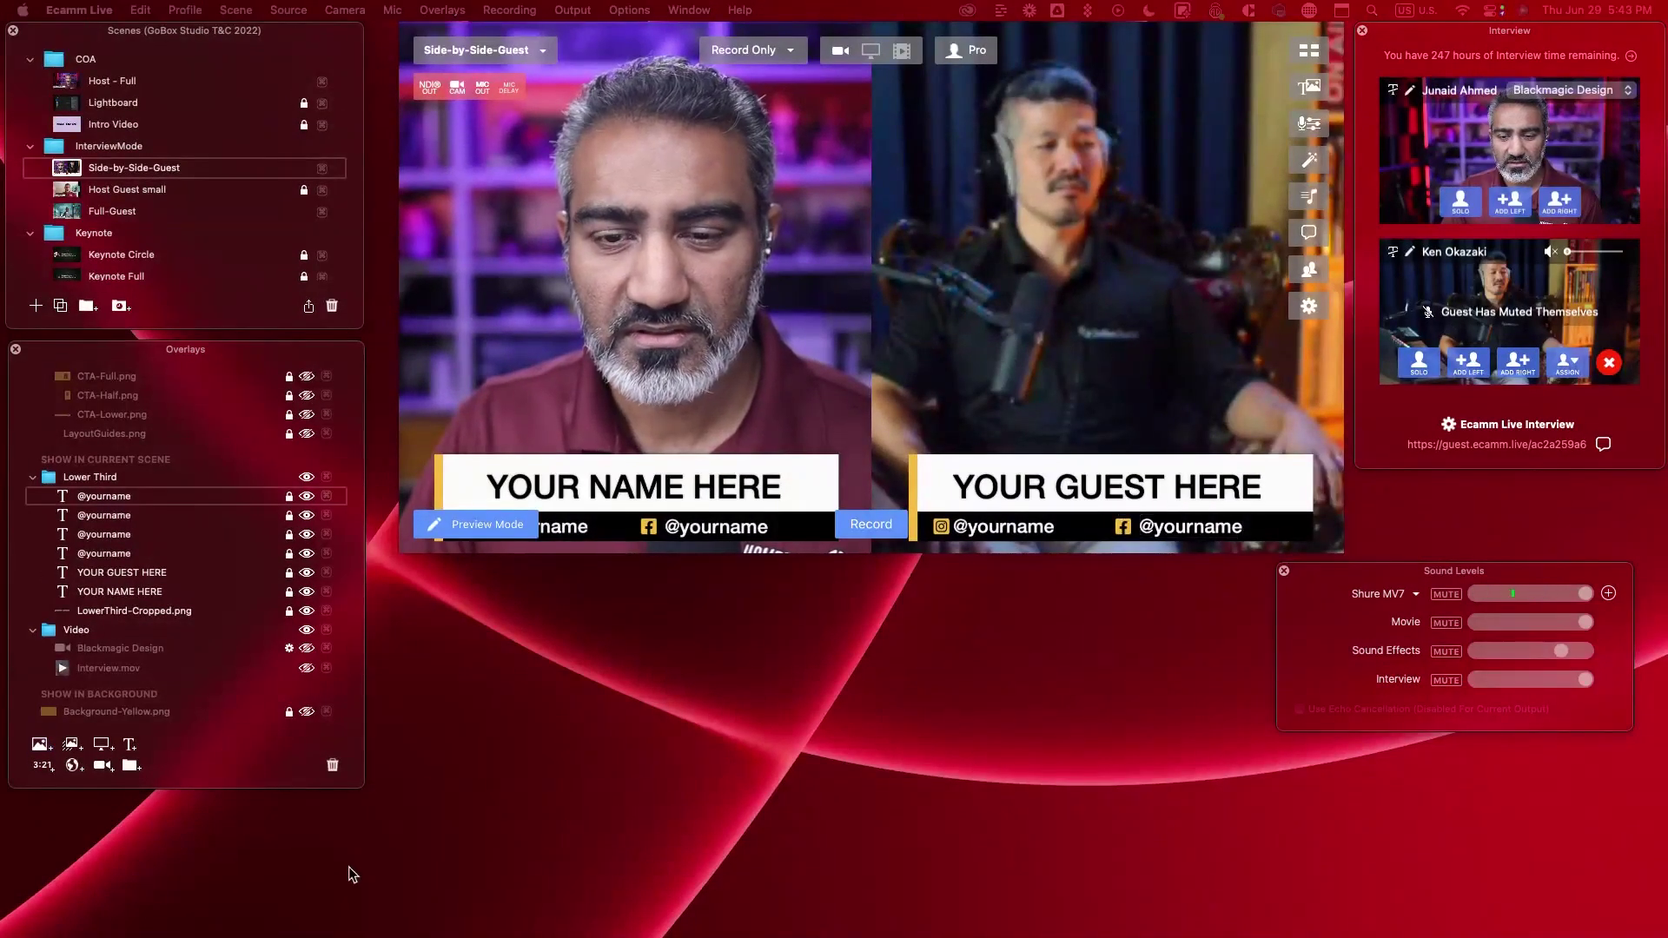
double_click(962, 460)
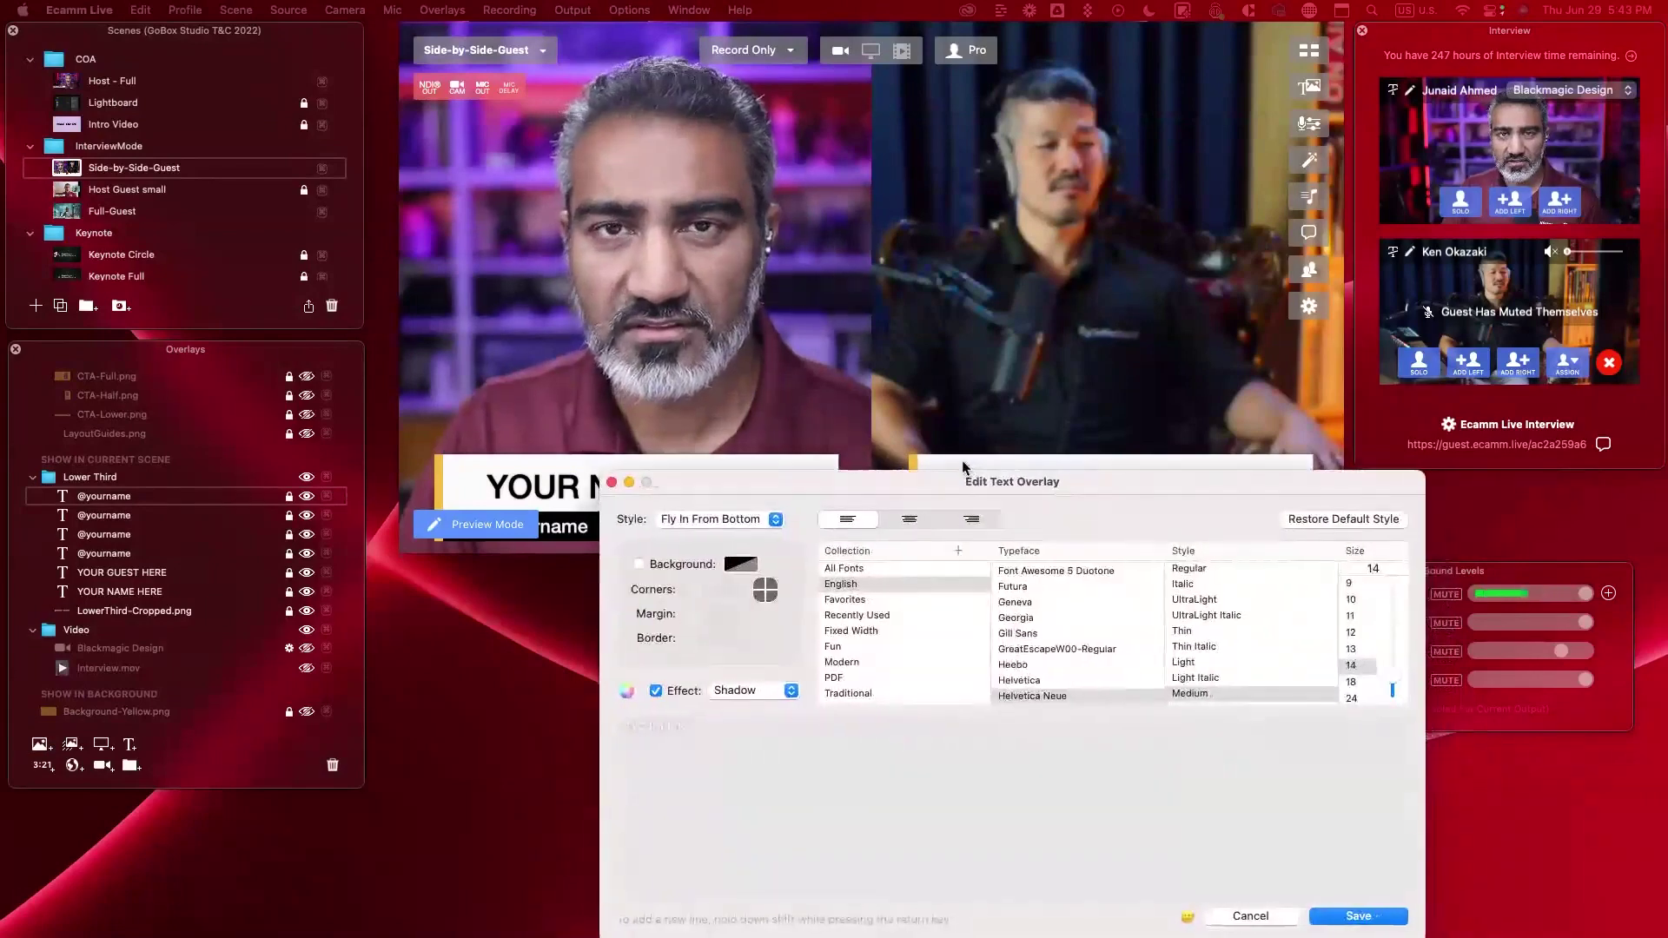
drag(989, 471, 898, 374)
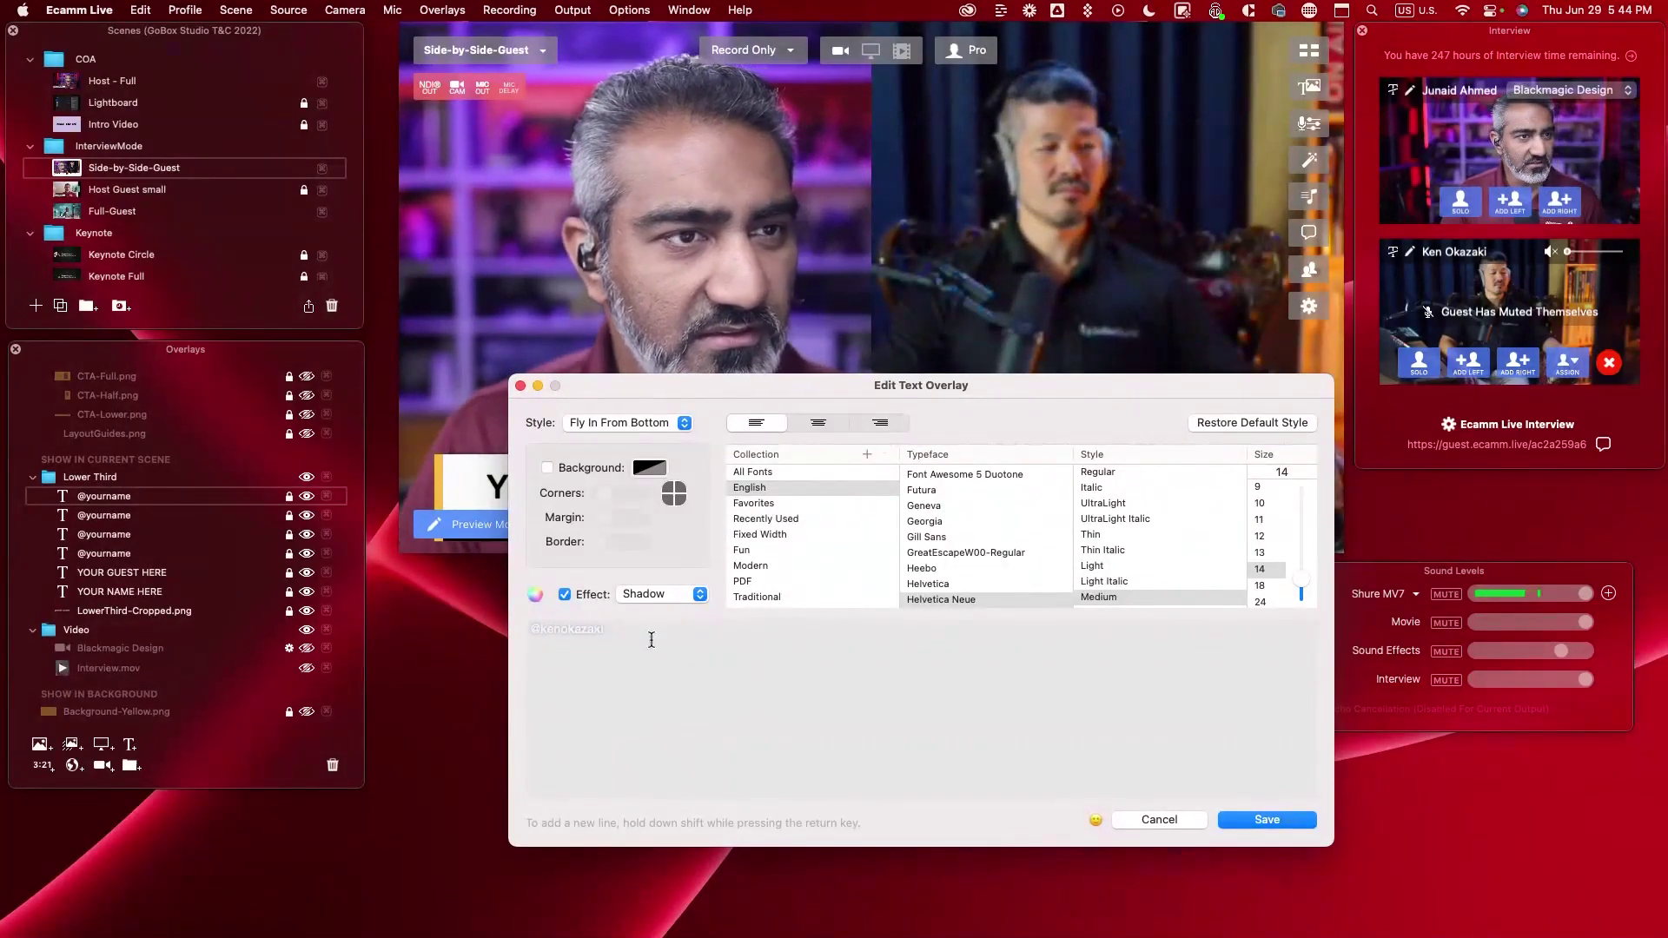
click(1292, 817)
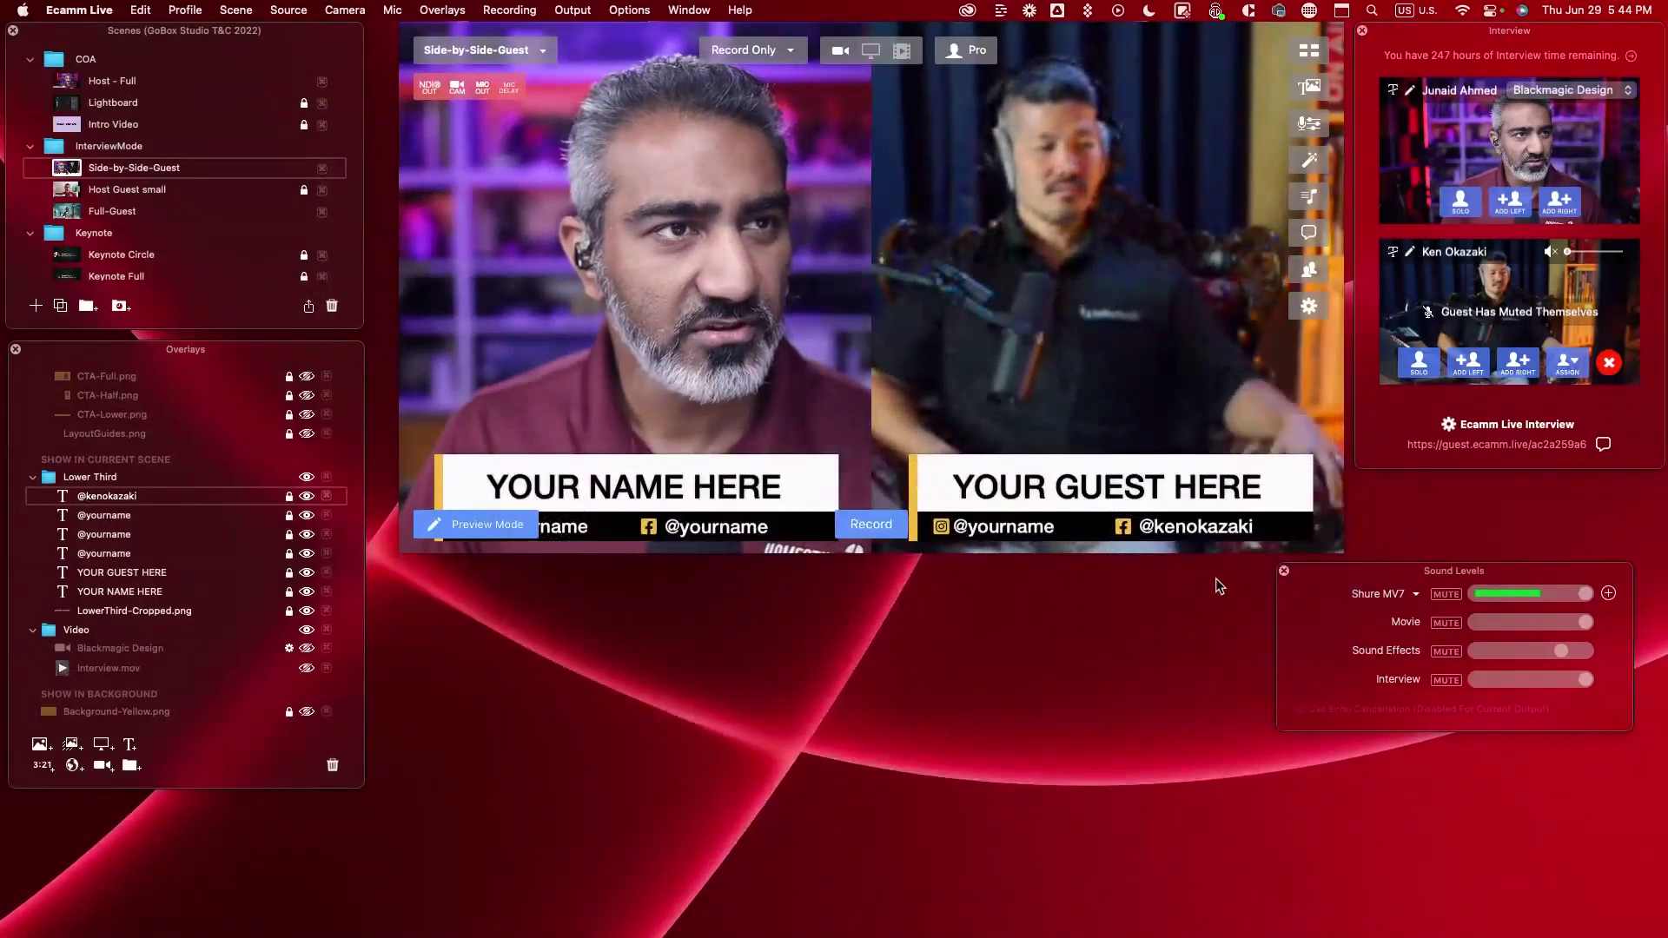
mouse_move(1194, 527)
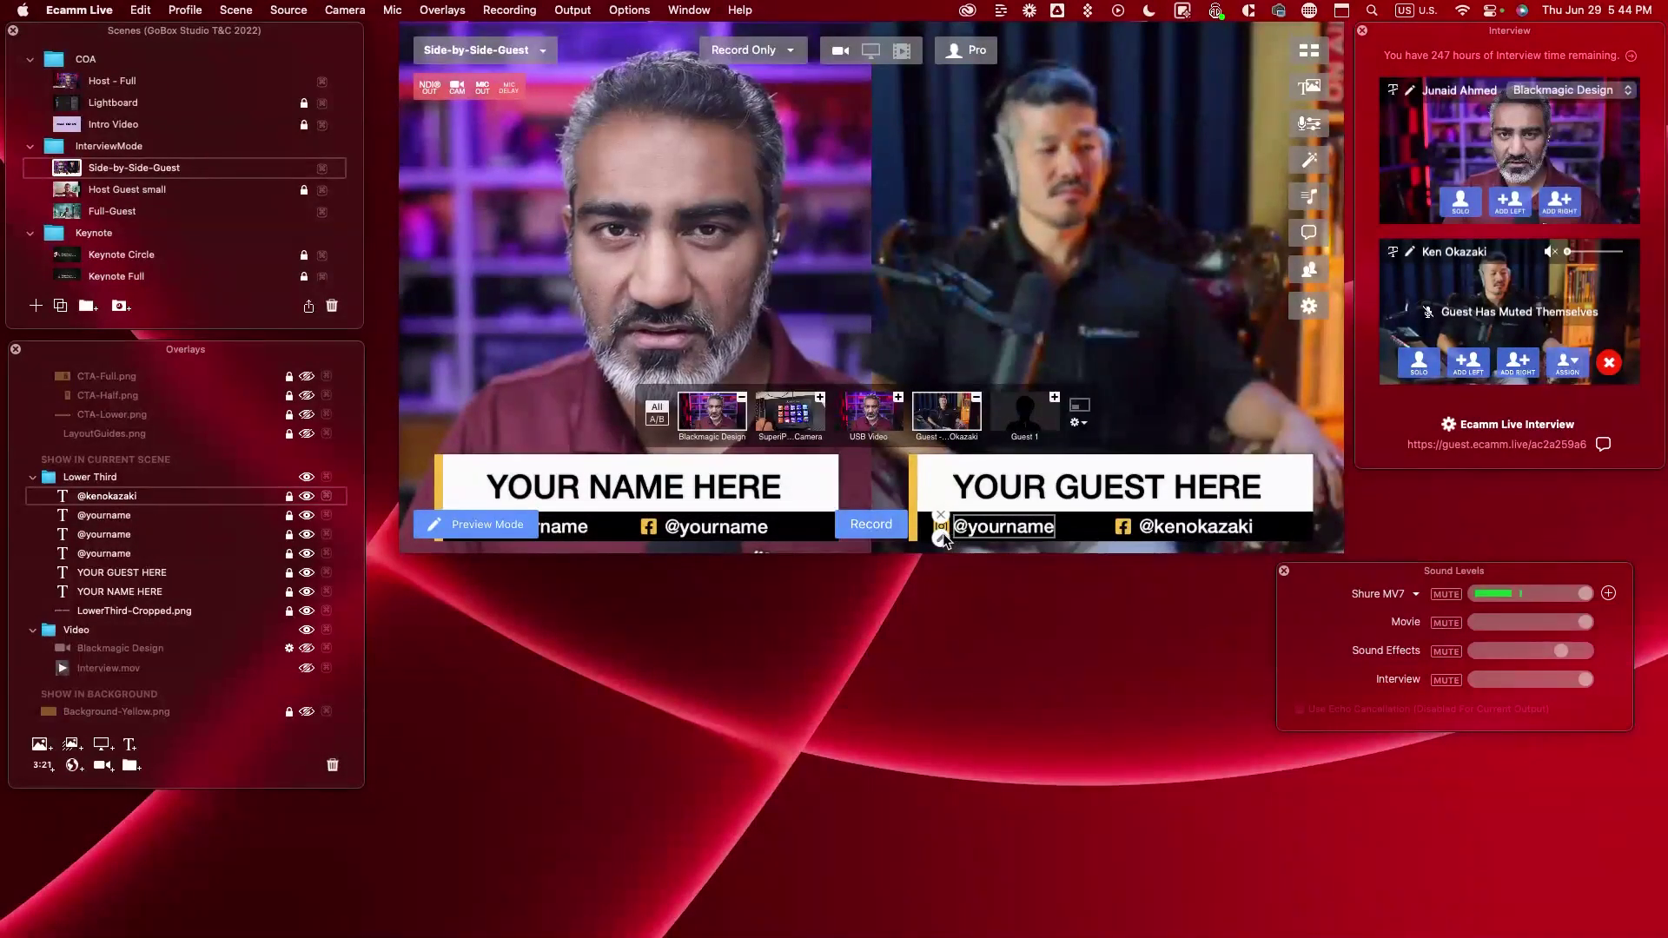
click(941, 535)
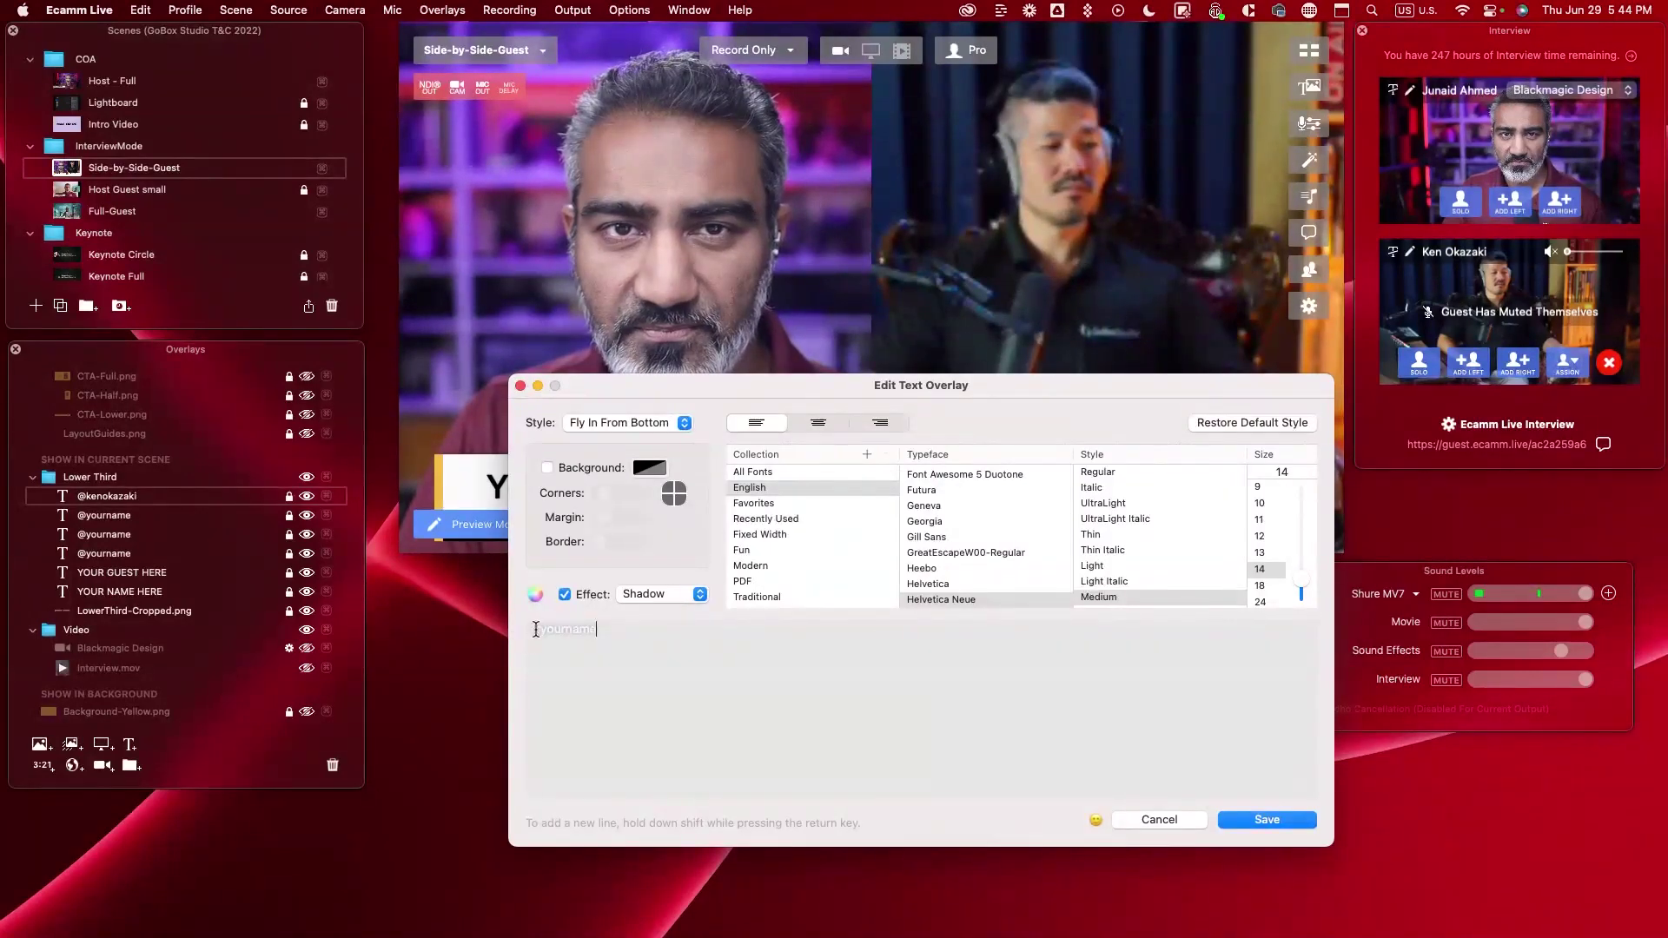
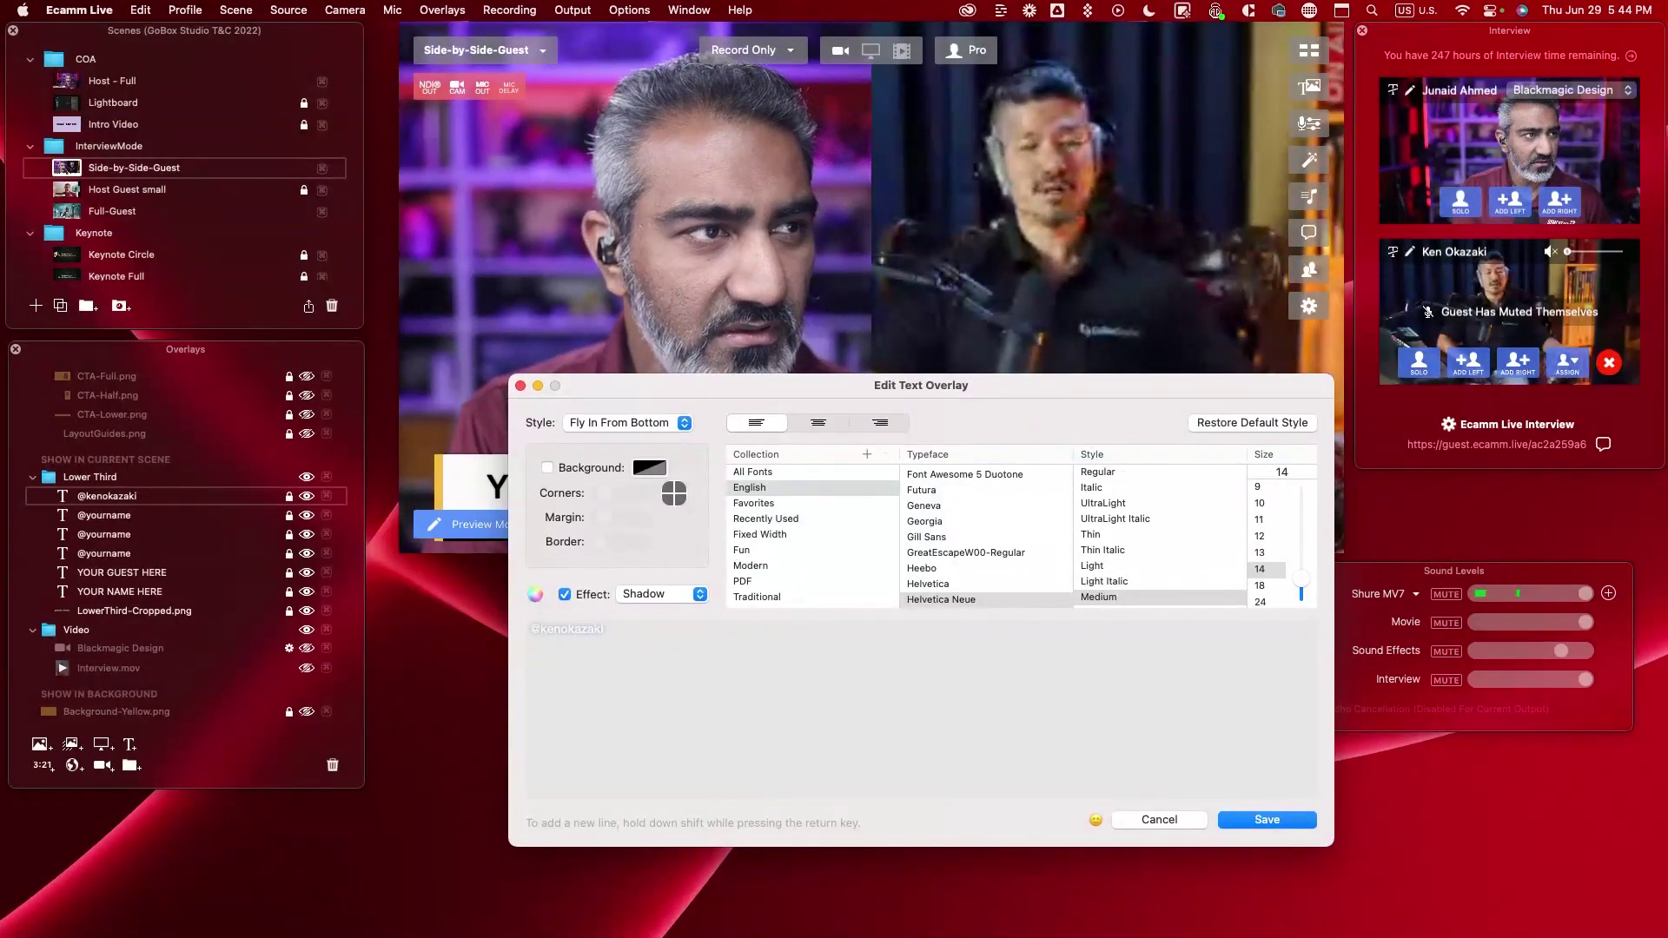
key(Return)
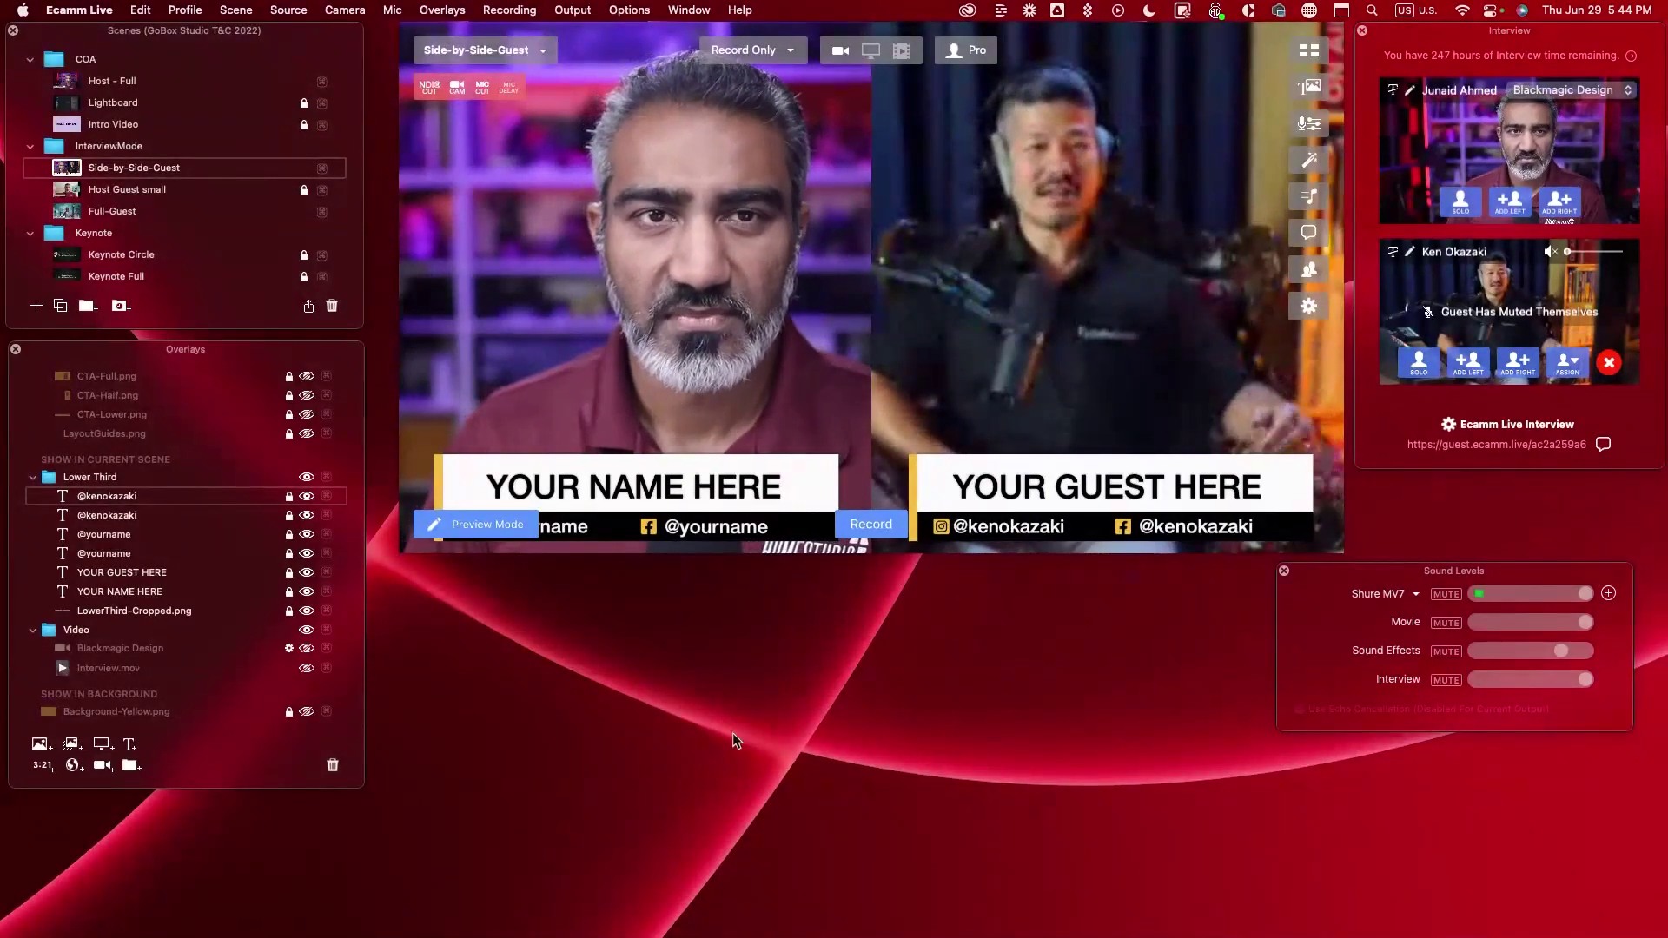
- Replace the YOUR GUEST HERE lower-third text with the guest's full name in capitals
double_click(135, 574)
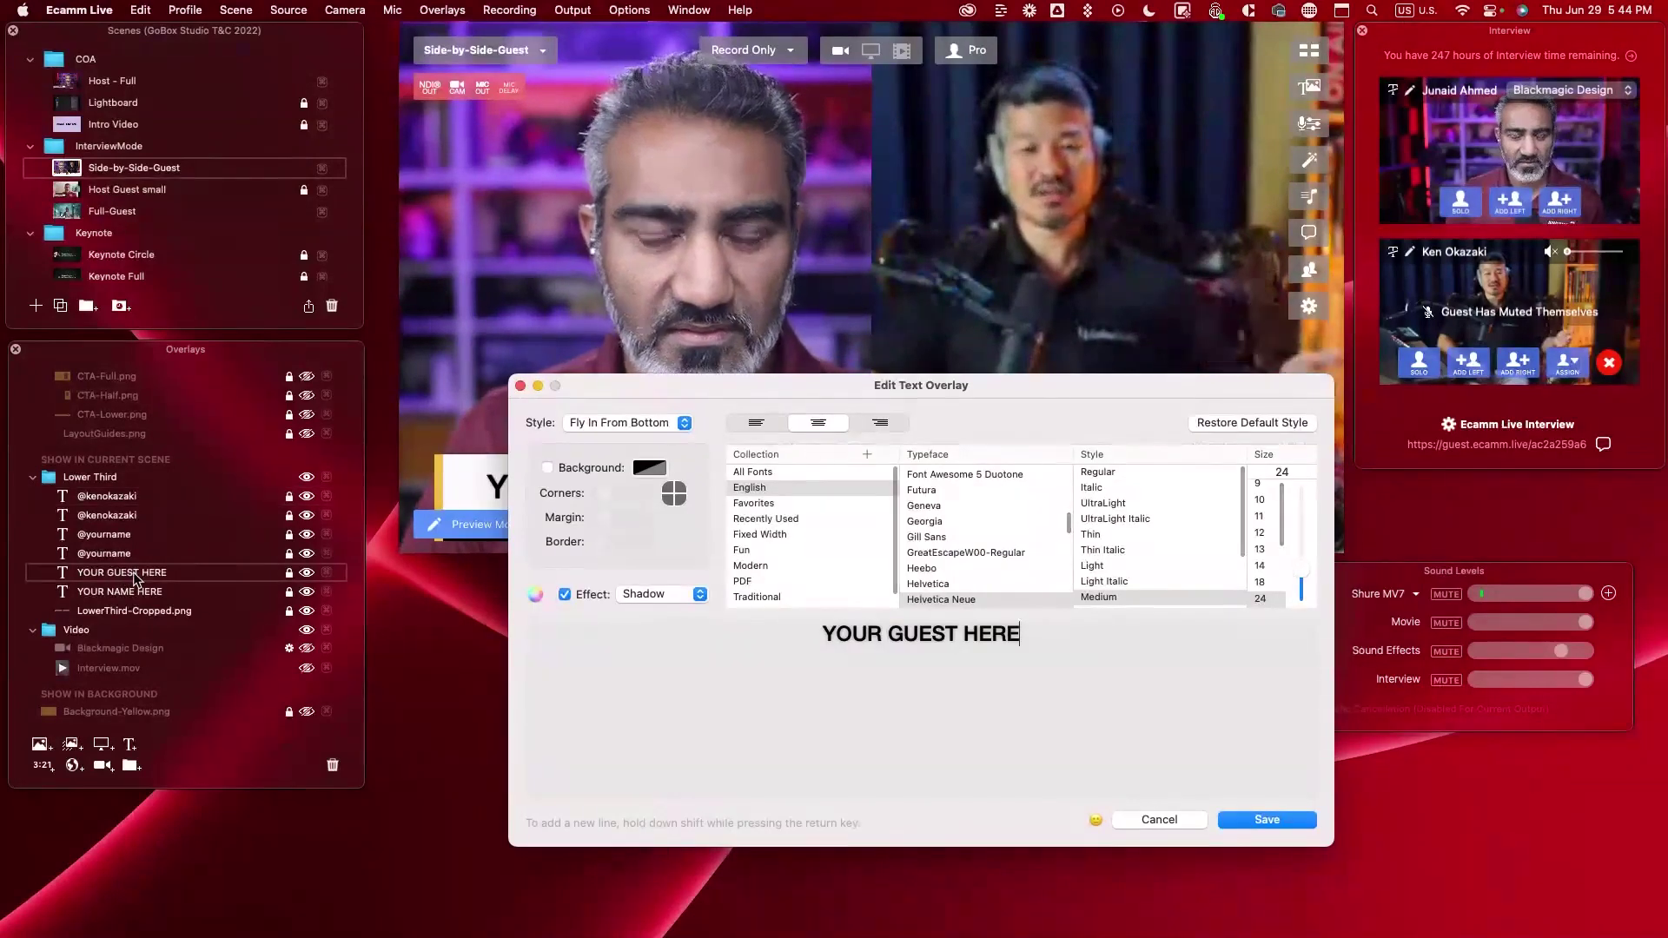
key(super+a)
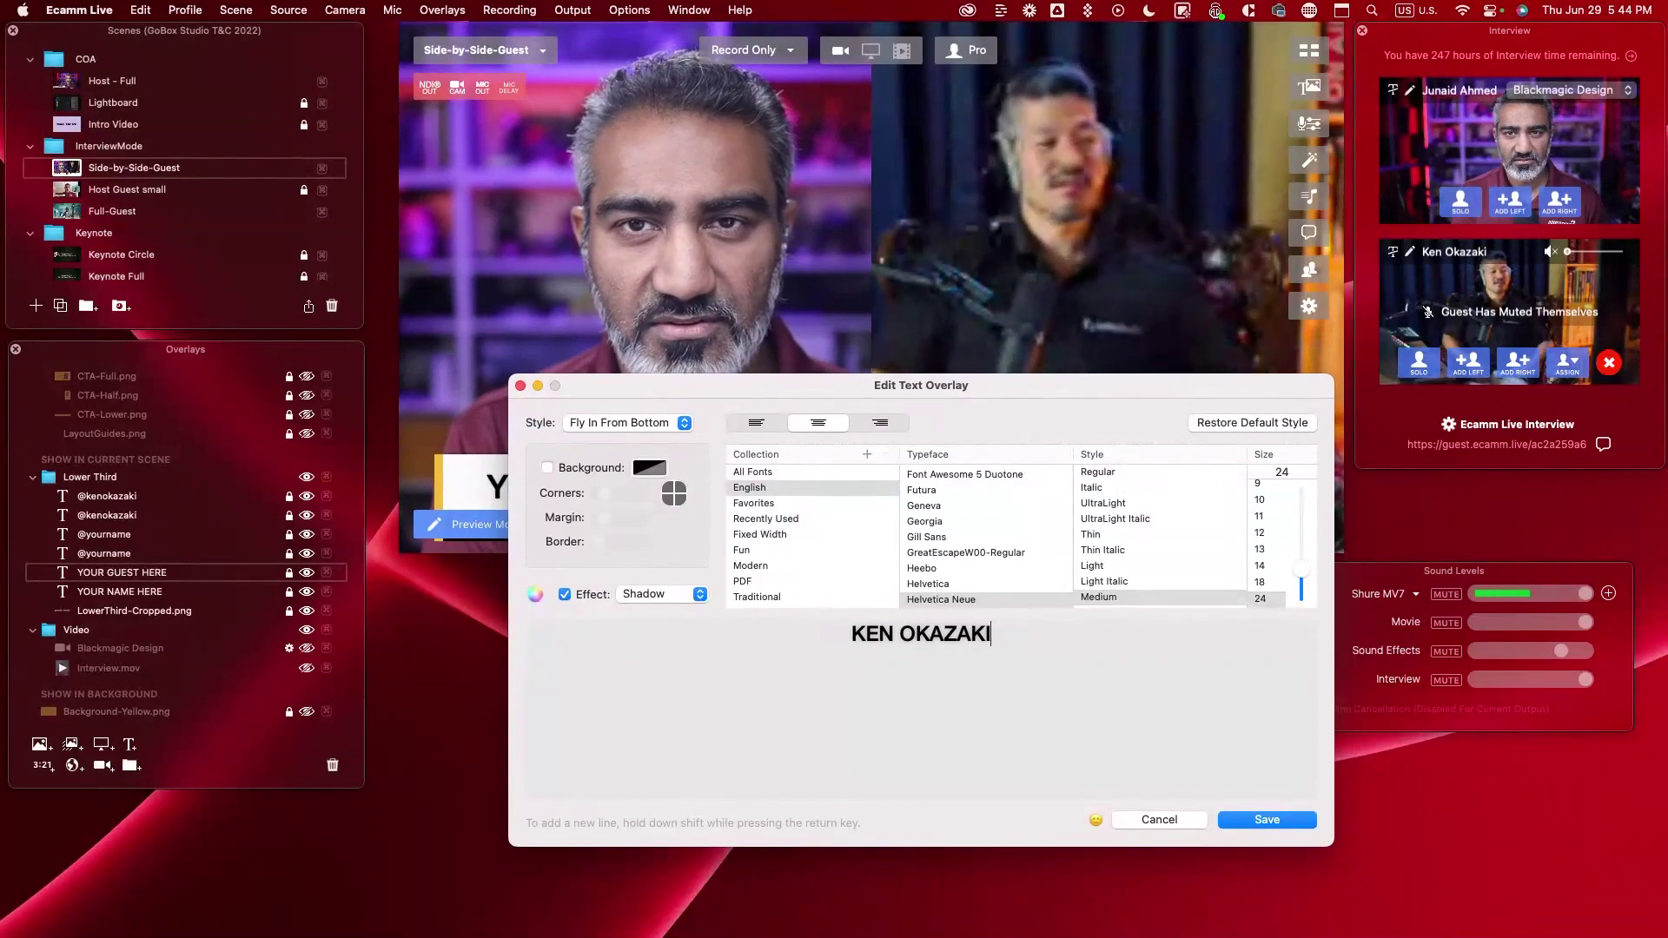
key(Return)
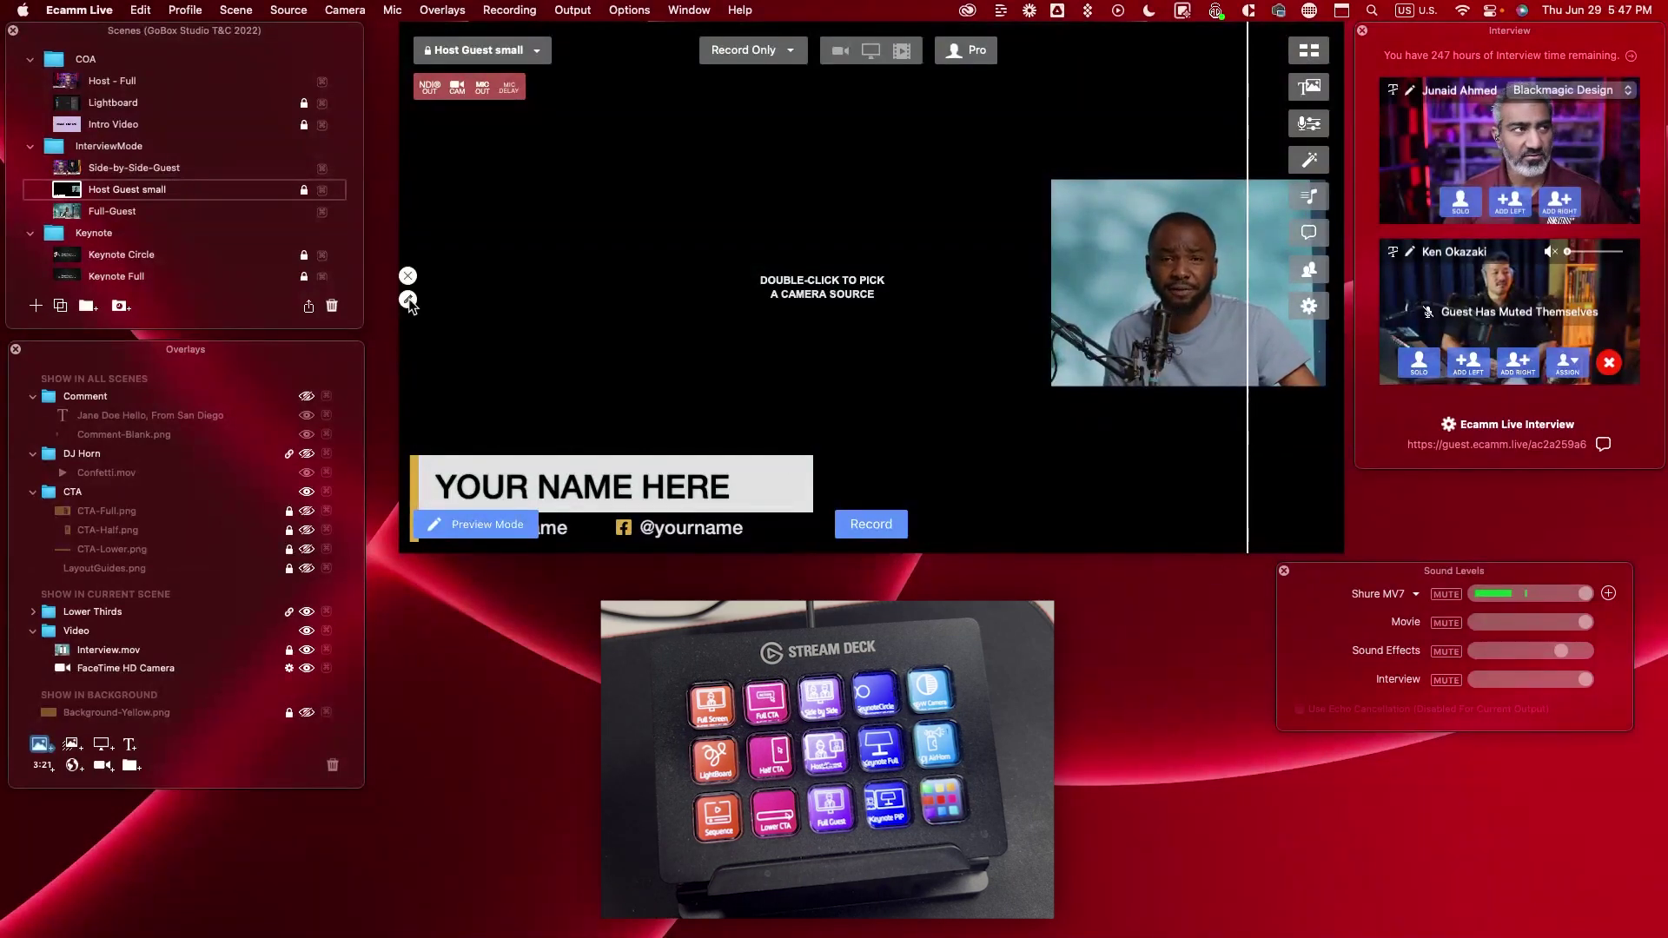
- Set the empty camera slot's video source to Blackmagic Design
click(408, 299)
click(282, 247)
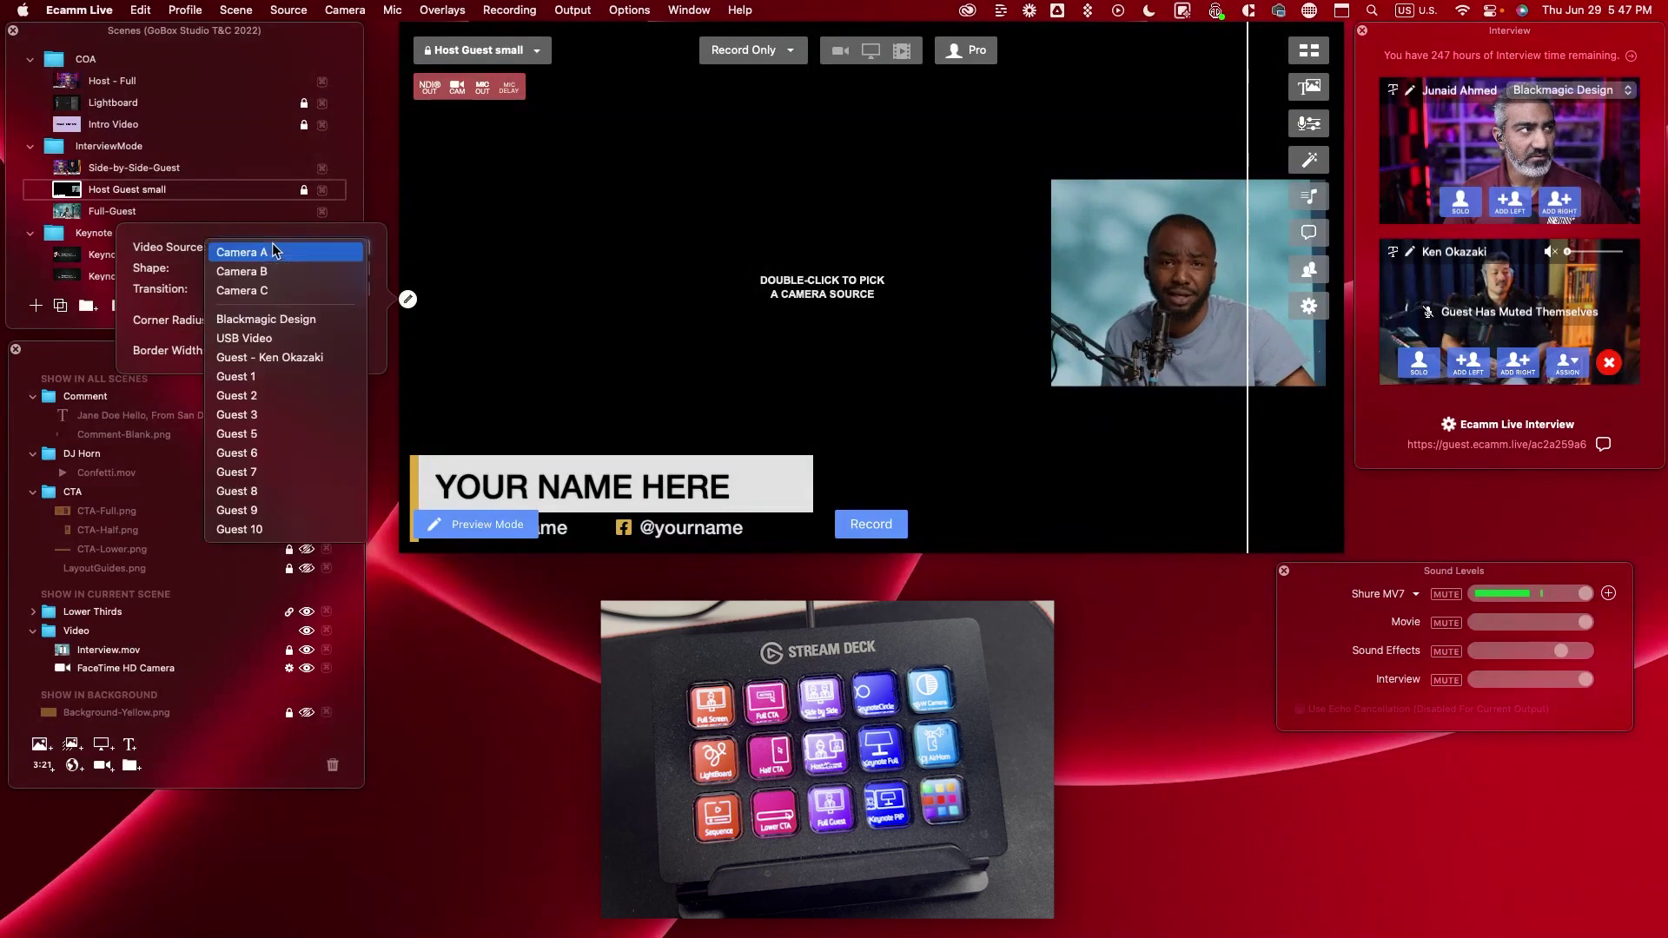
click(261, 318)
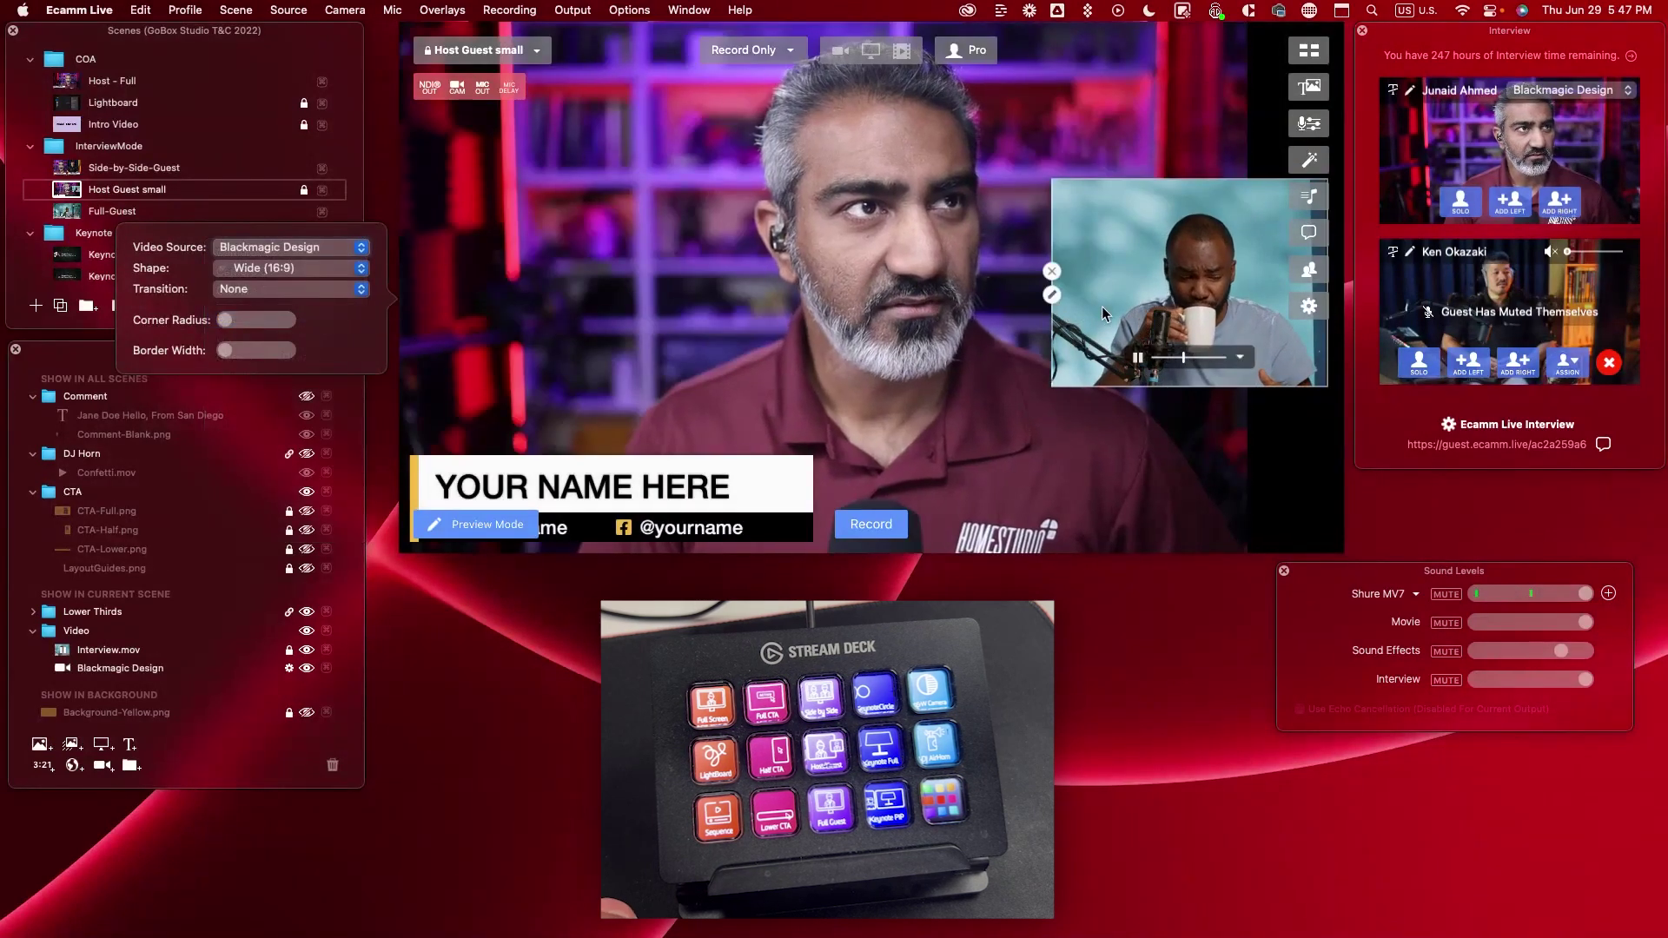
- Remove the sample guest video and add a new camera overlay
click(1052, 272)
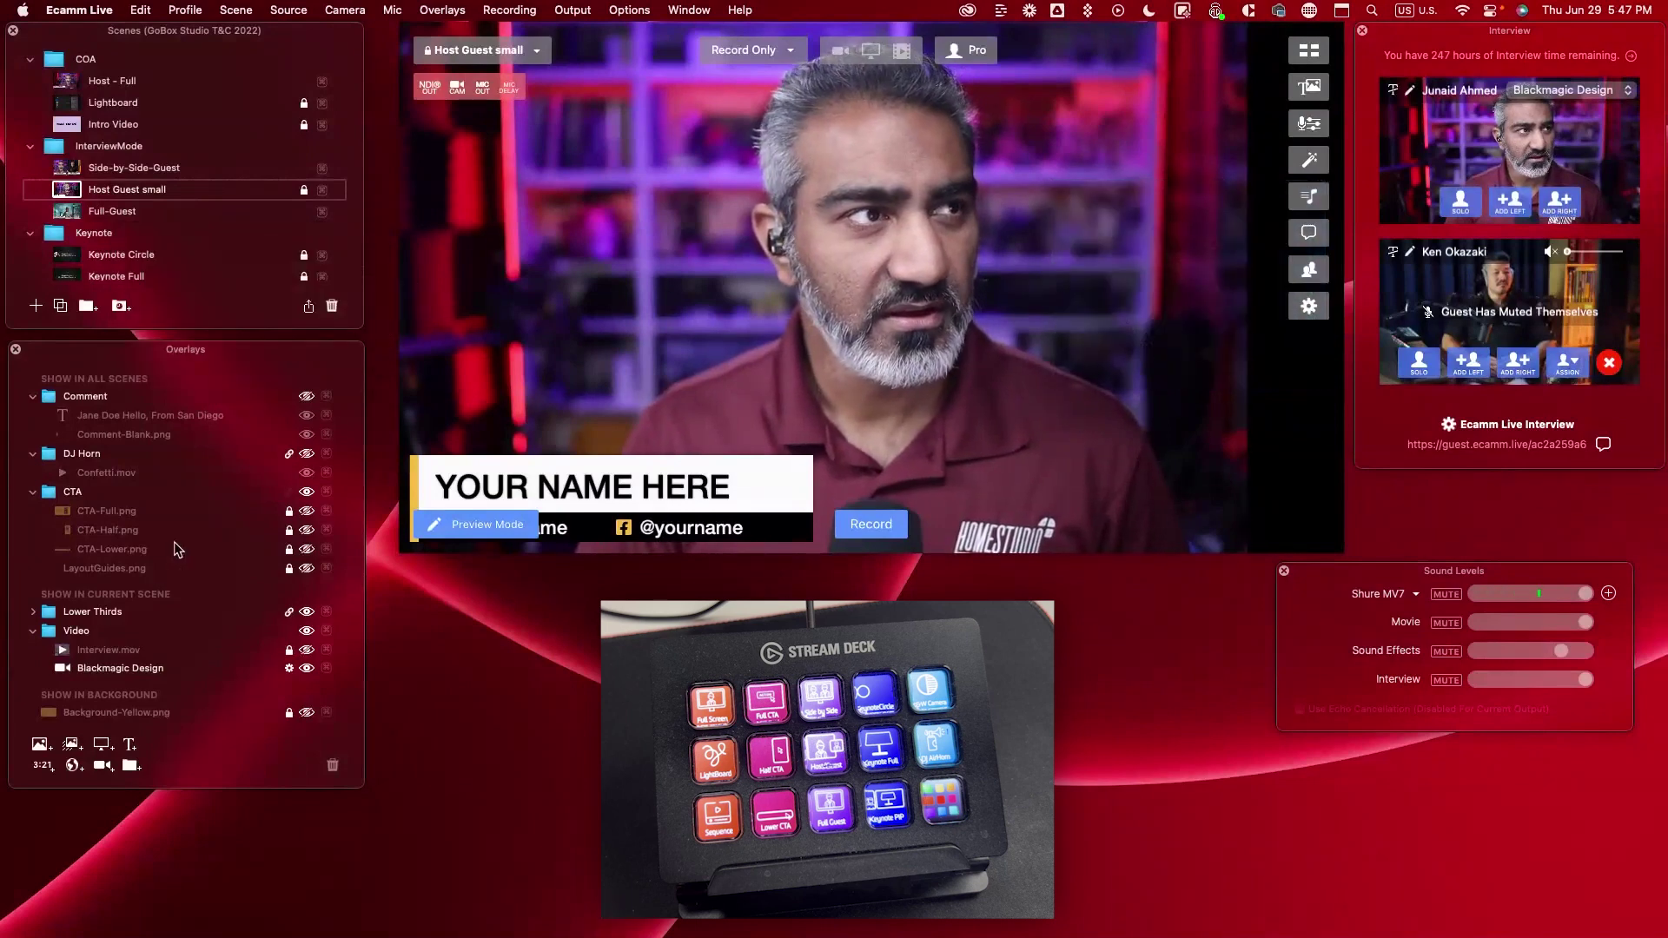
scroll(198, 681, down, 1)
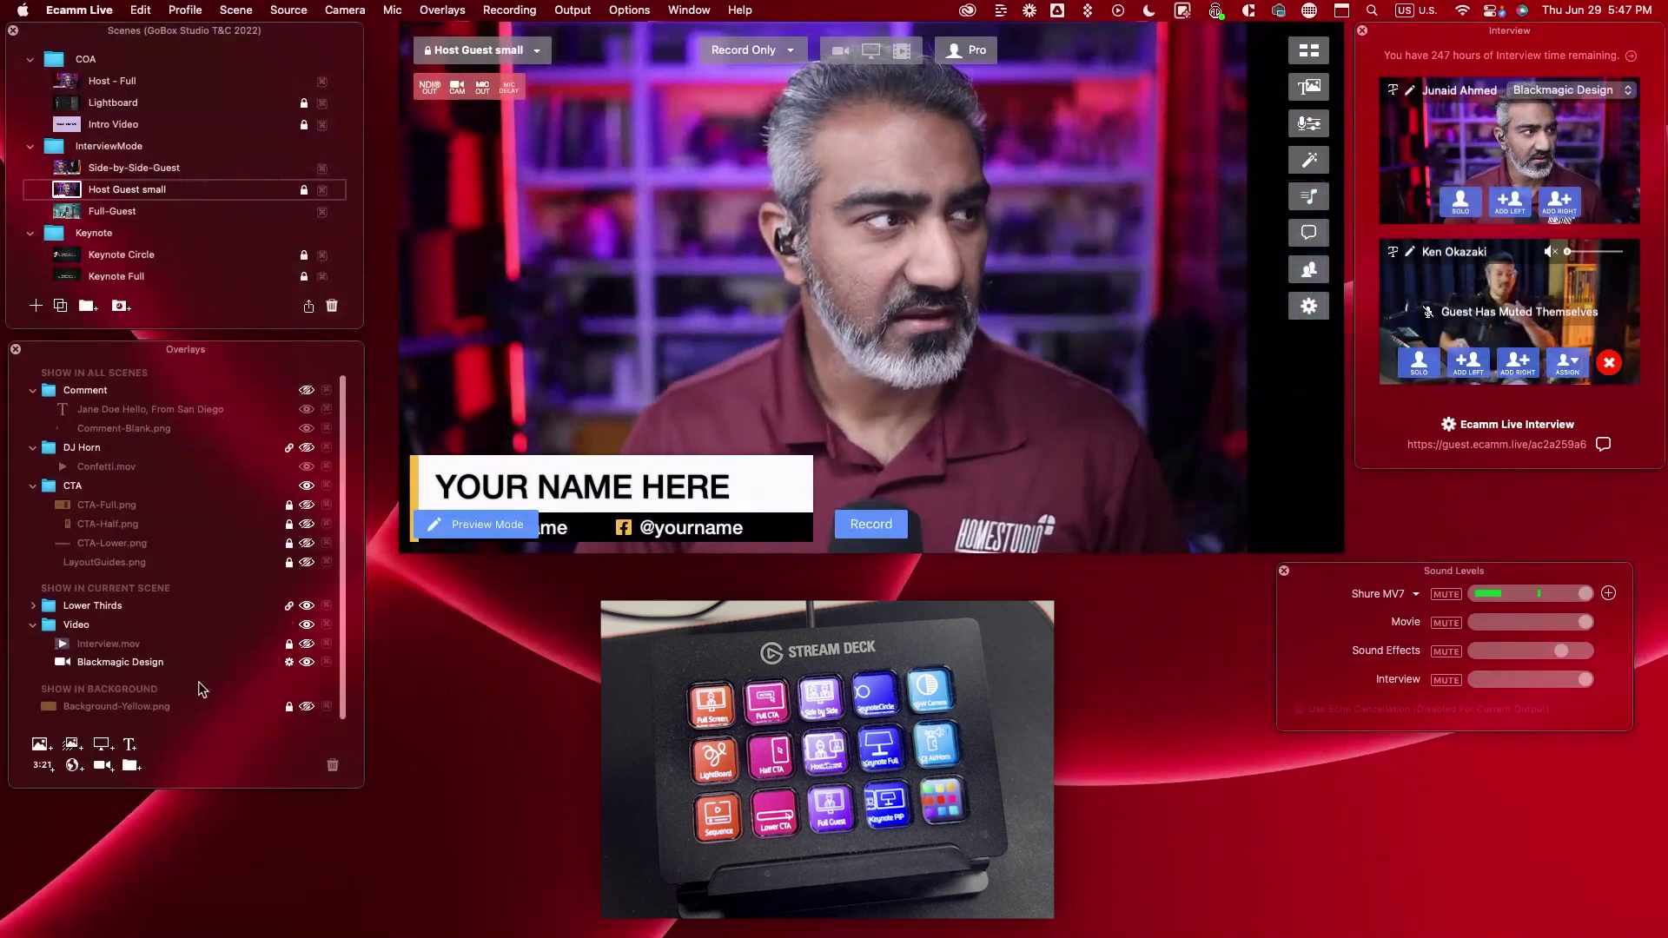
click(102, 767)
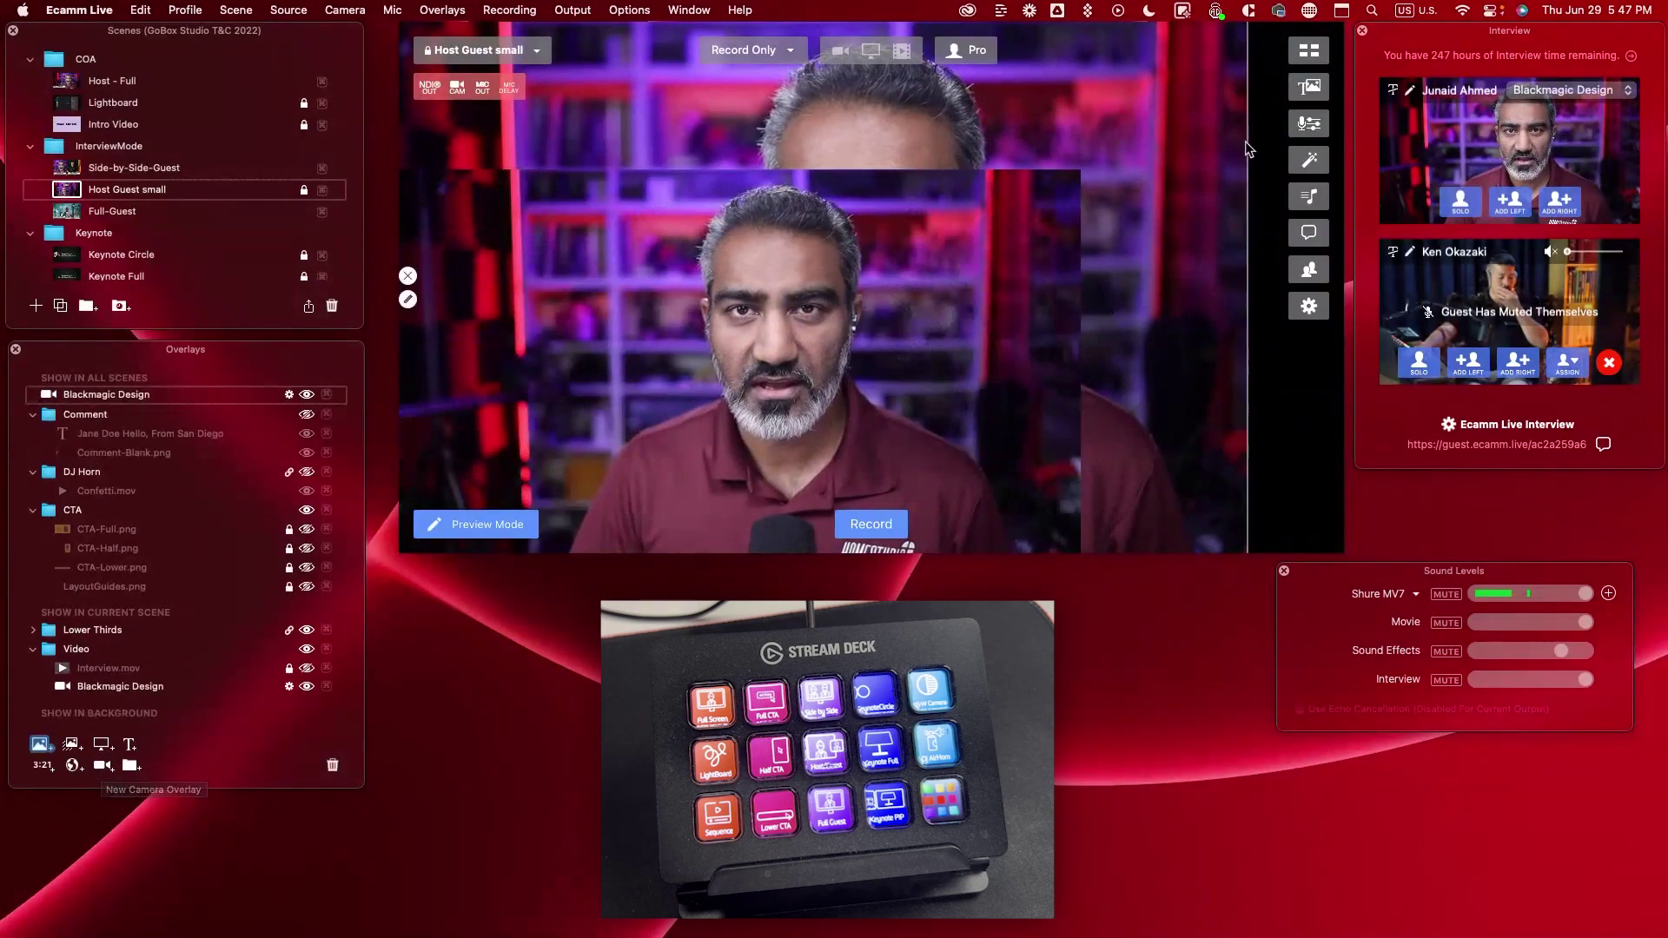
- Shrink the camera overlay to an upper-right Classic (4:3) inset showing the guest's camera source
drag(1081, 172, 797, 329)
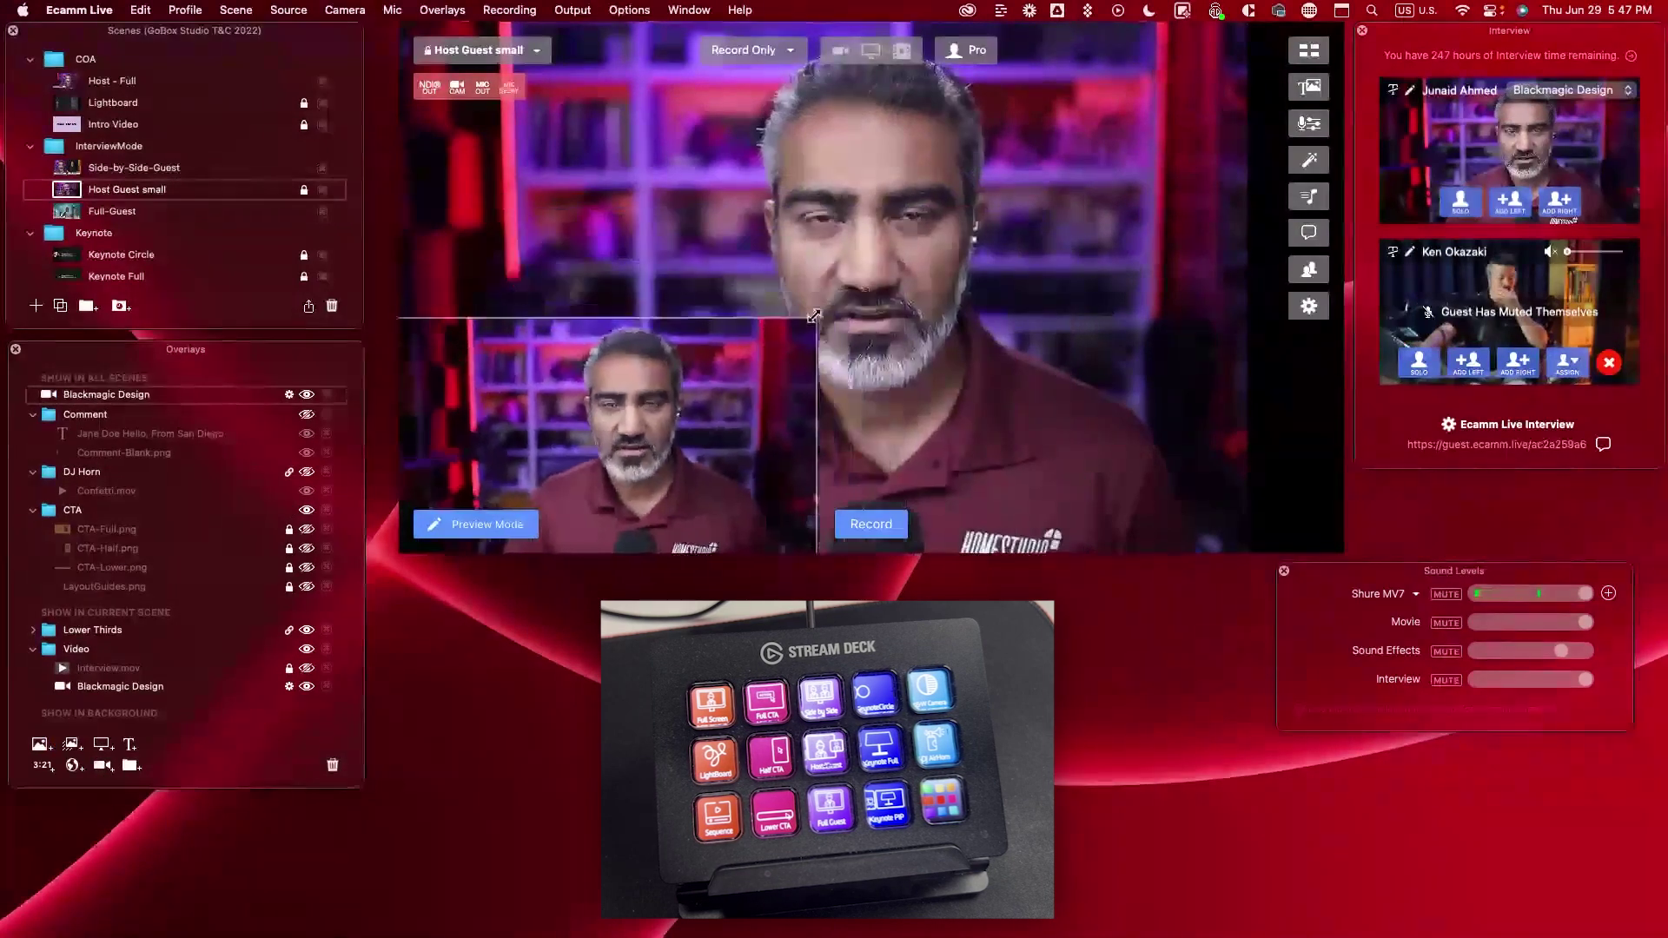
drag(682, 393, 1269, 239)
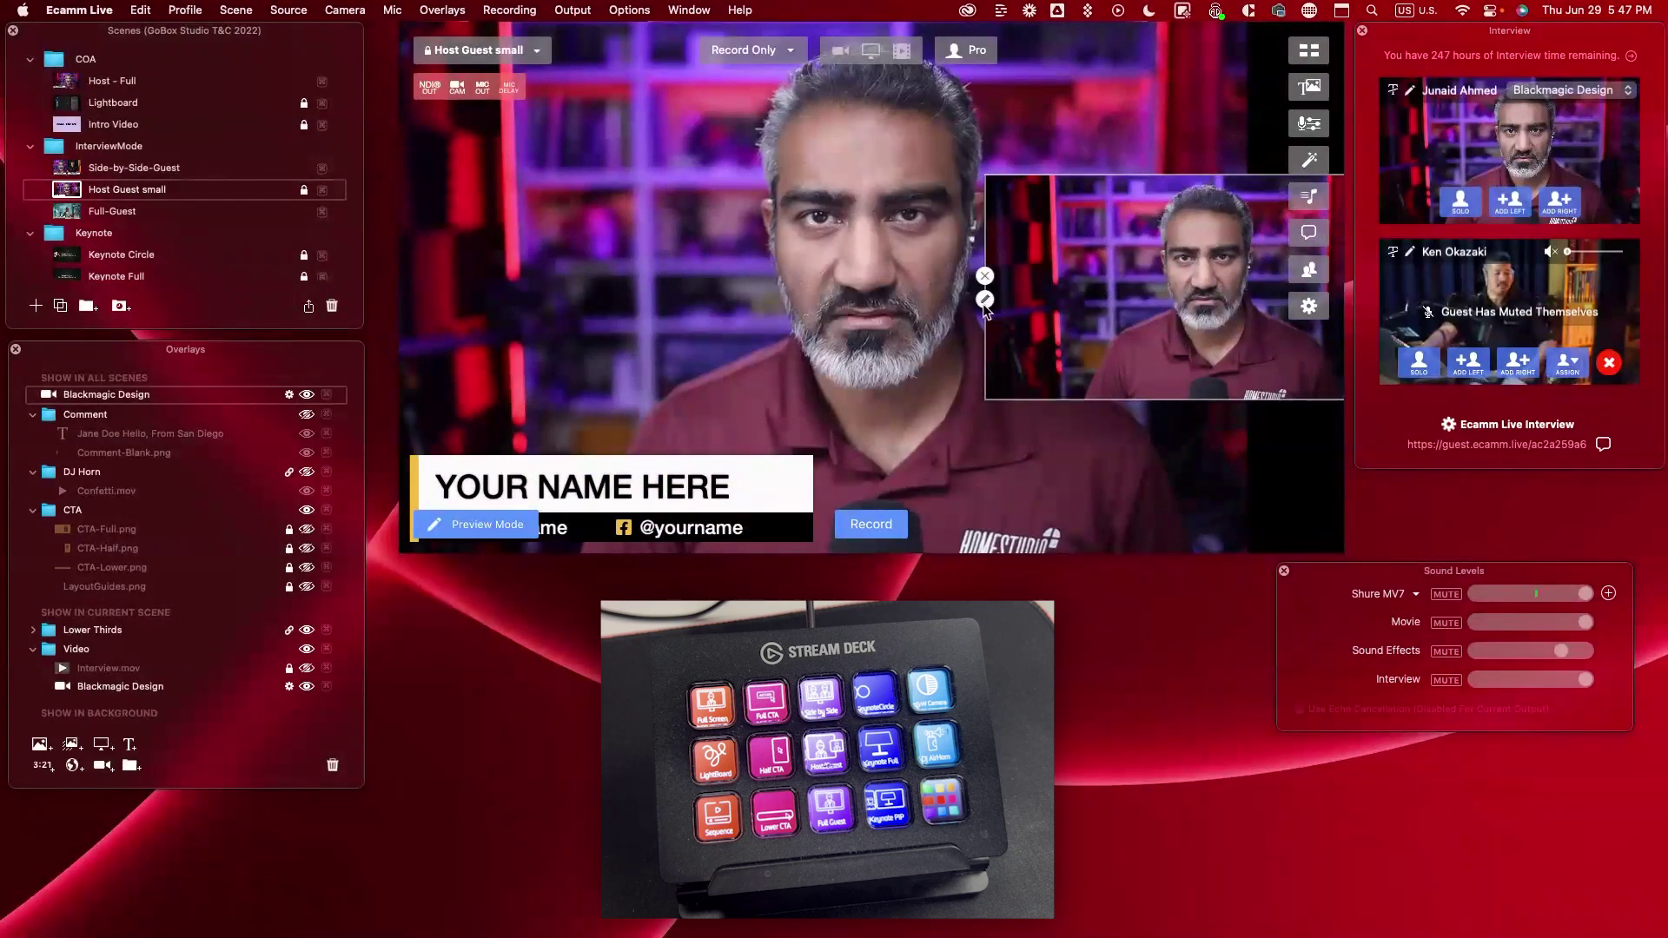
click(985, 301)
click(880, 250)
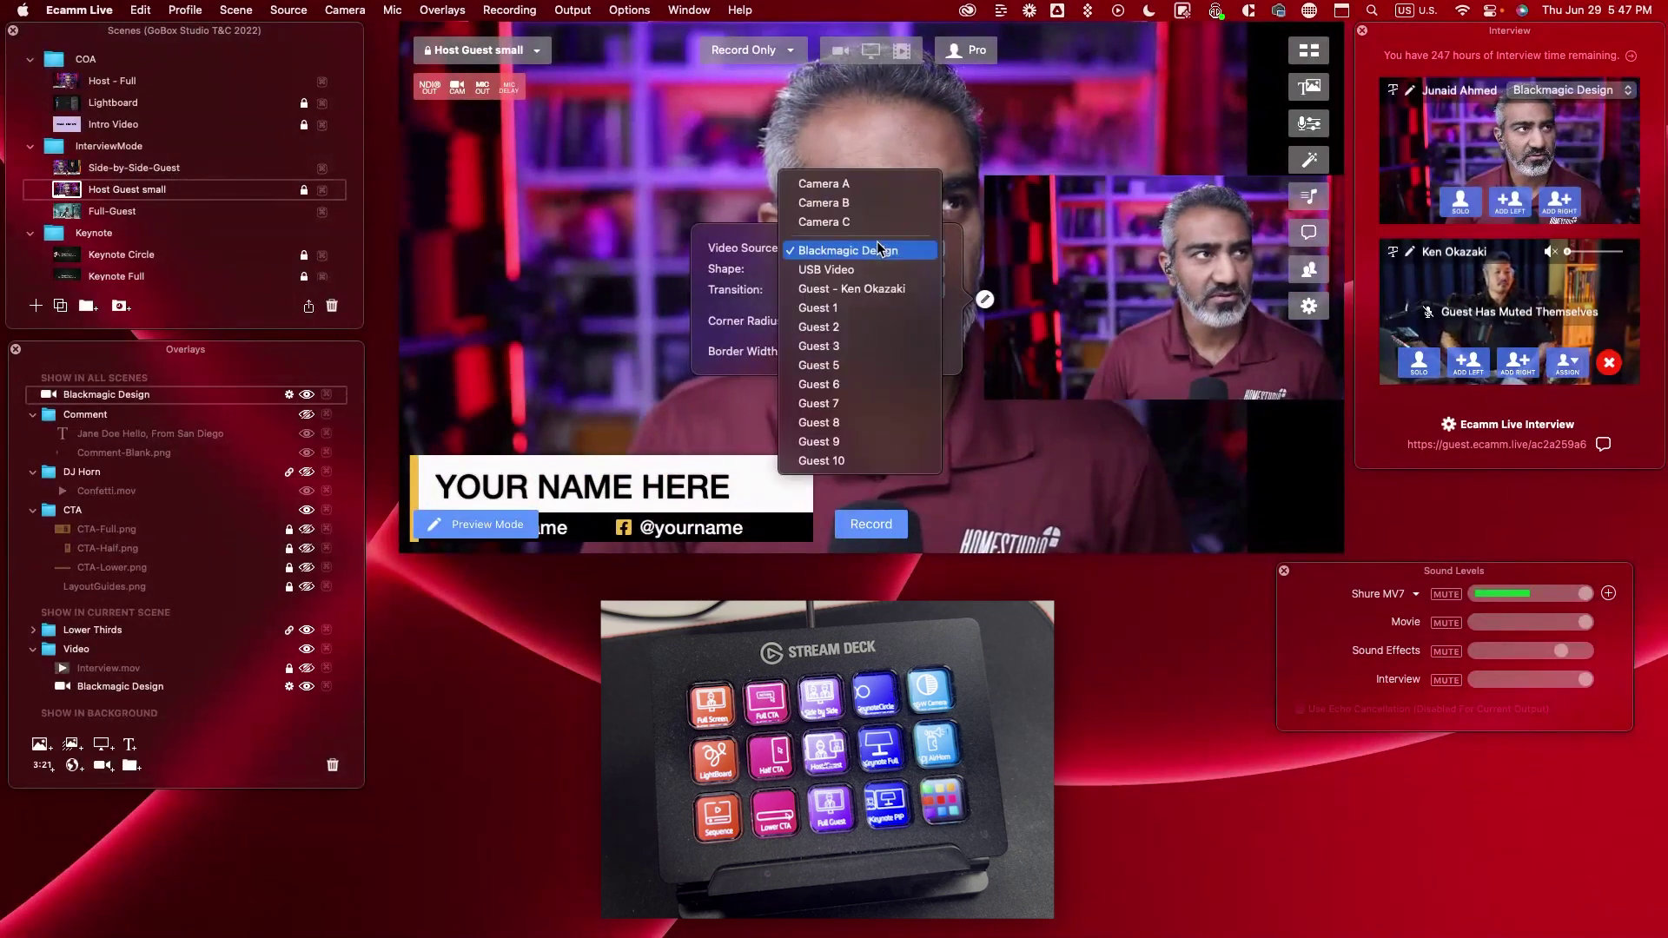
click(874, 289)
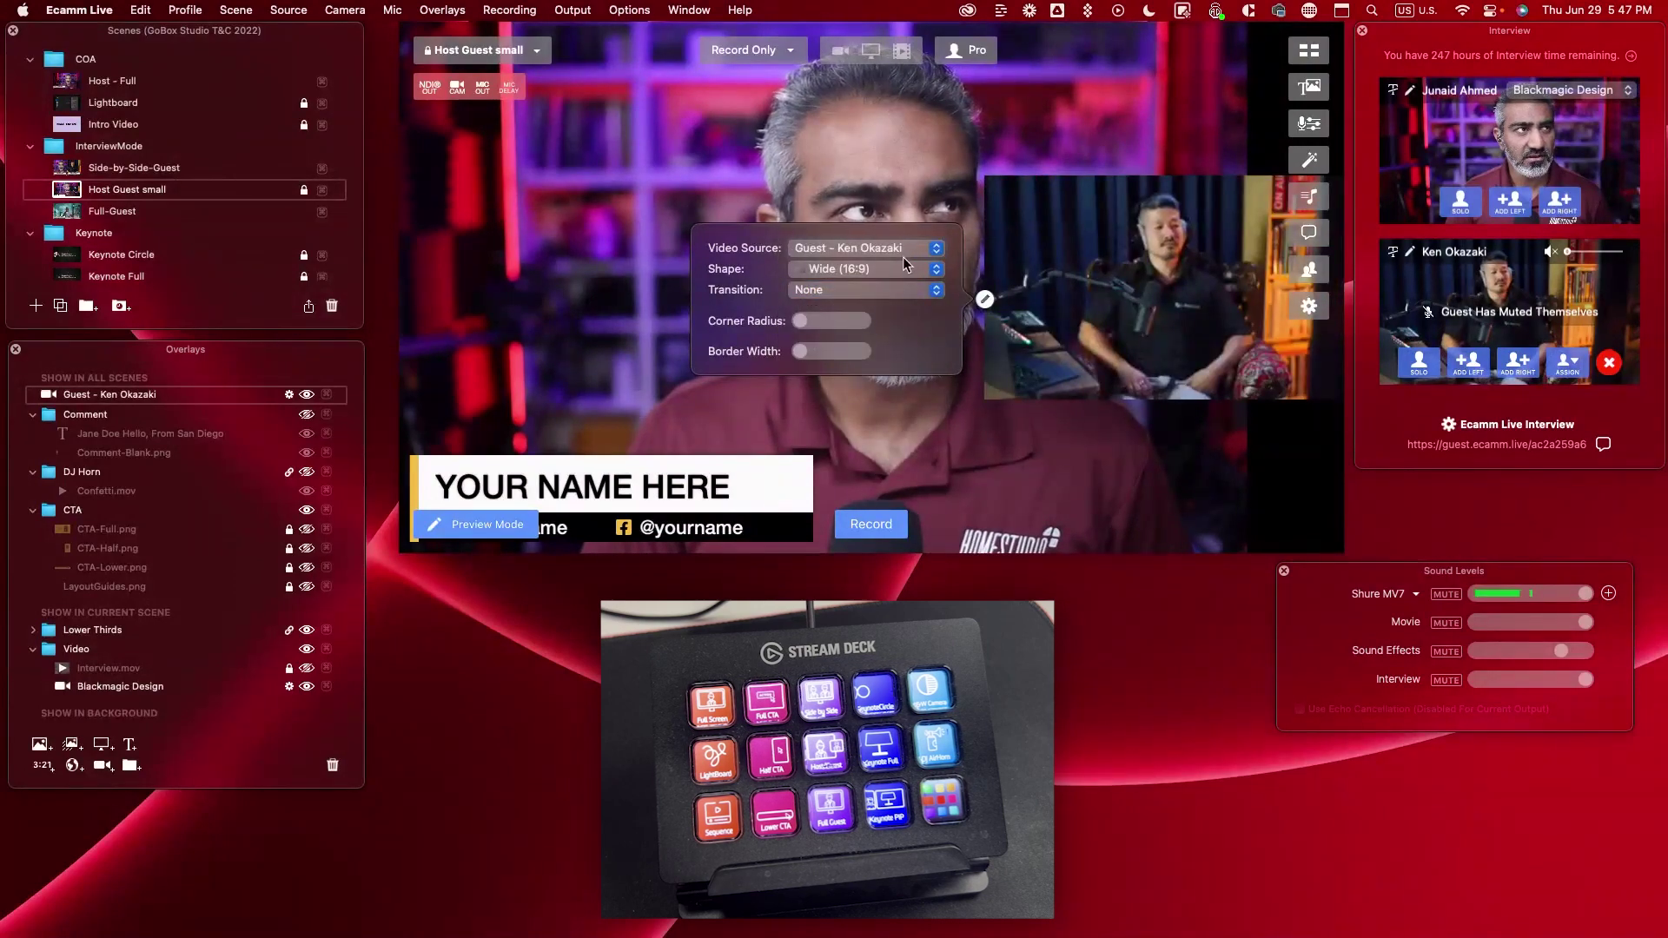
click(904, 268)
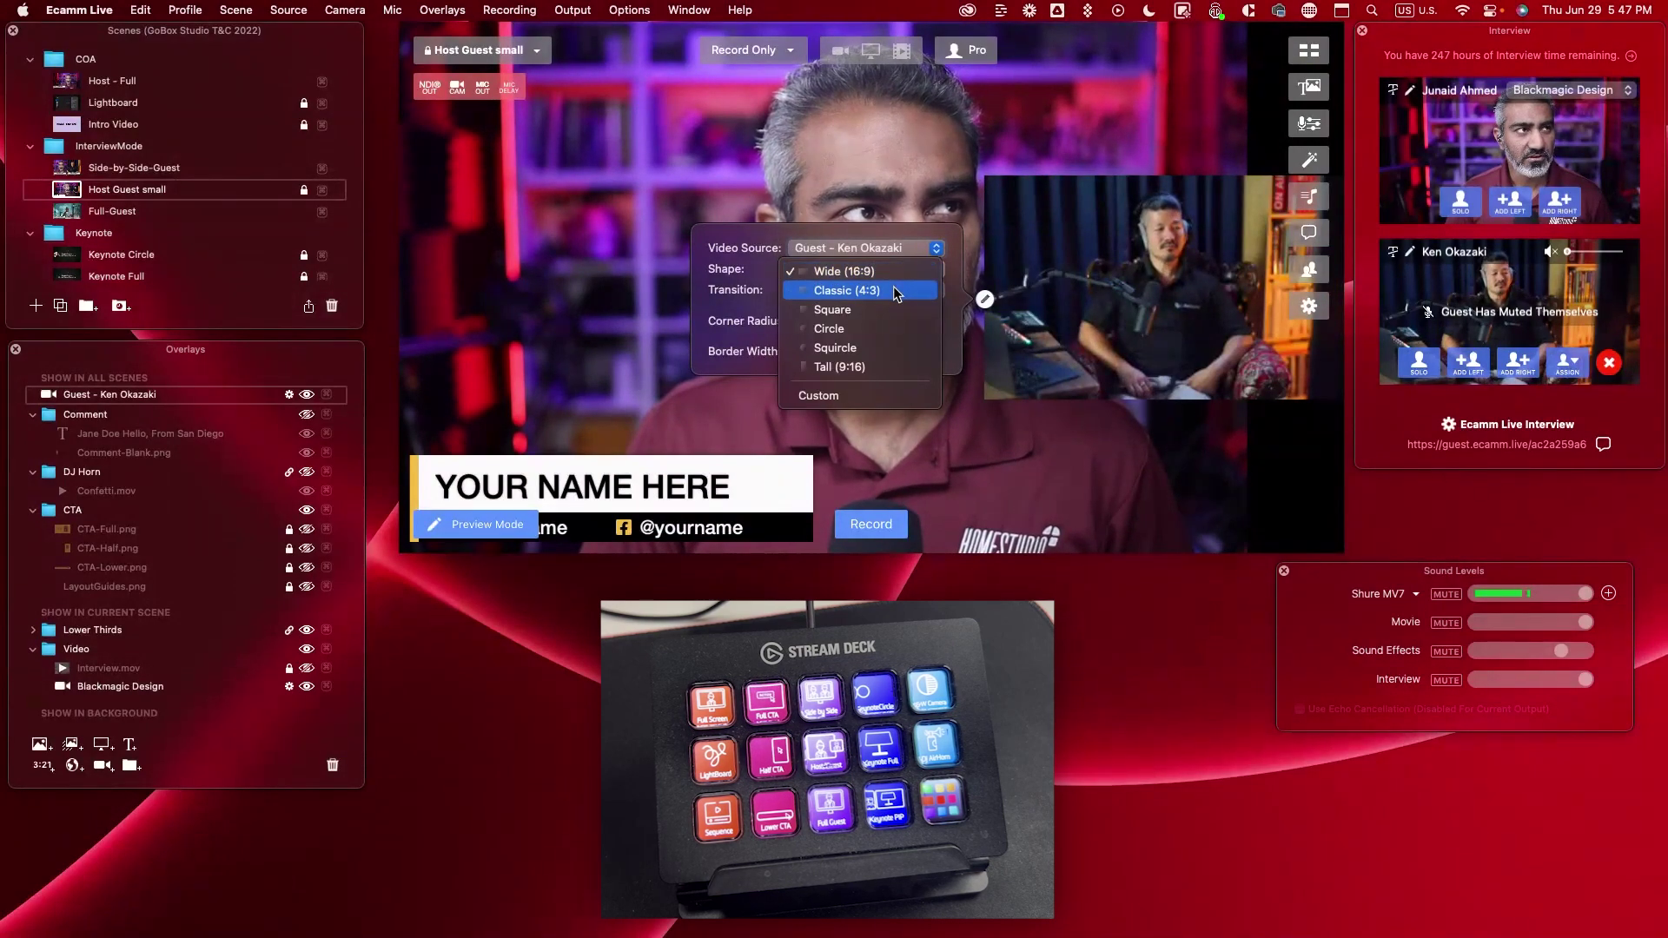
click(895, 294)
drag(1122, 300, 1174, 300)
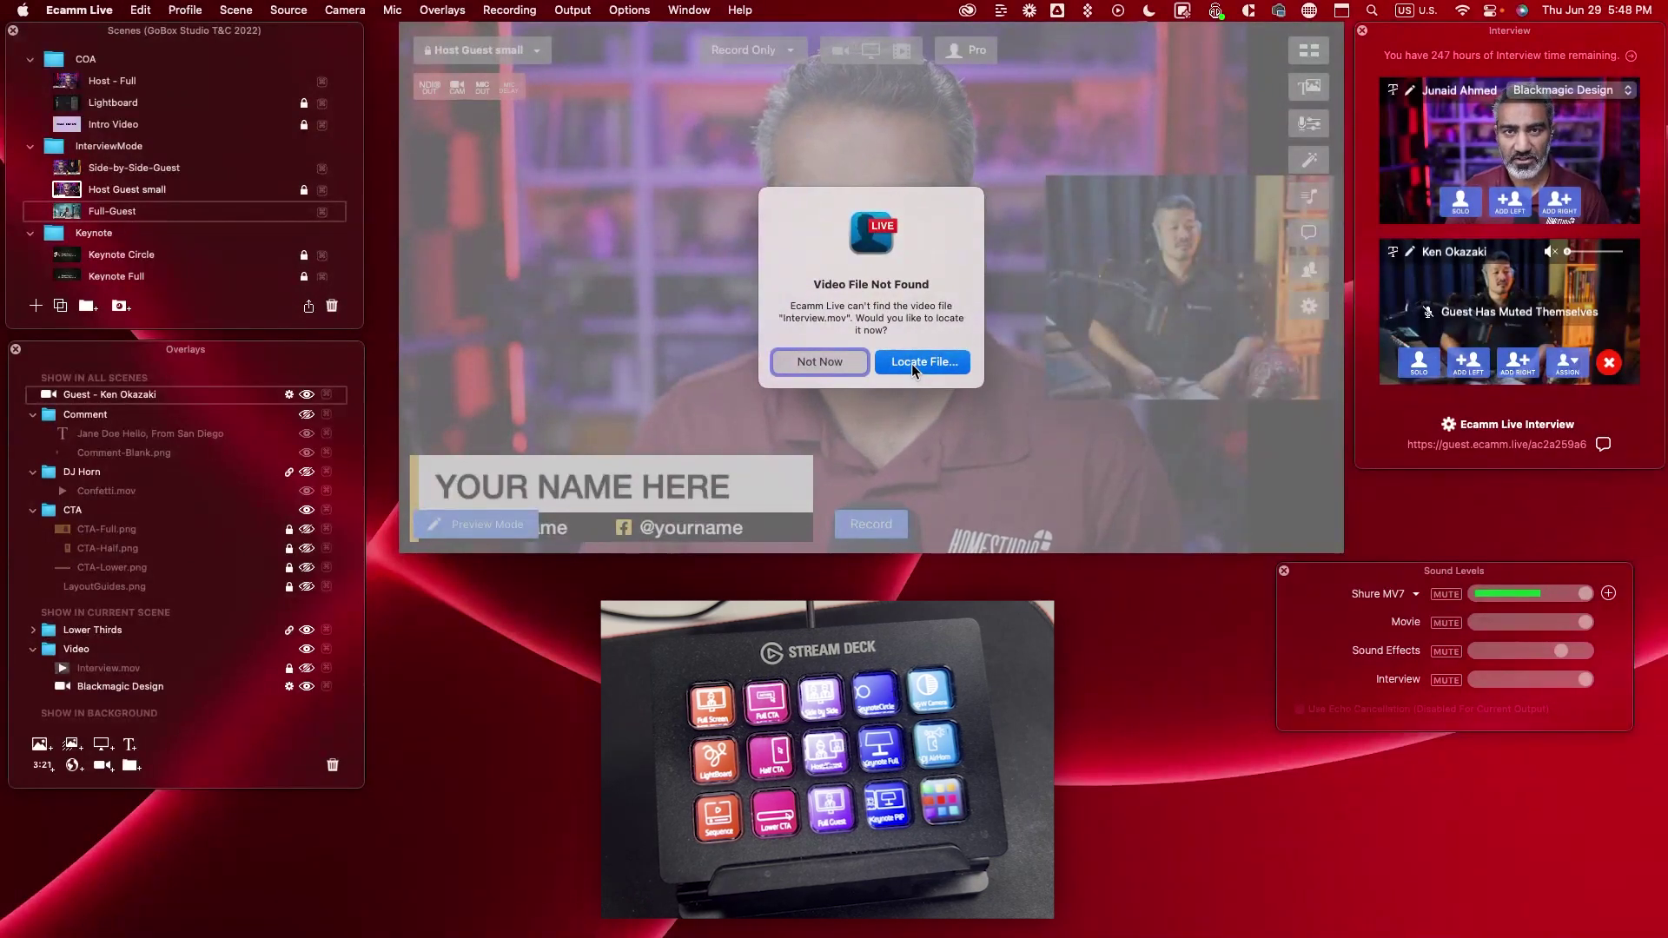
- Relink the missing interview.mov to 02-PodcastIntro.mp4 from the Promo Videos folder
click(913, 363)
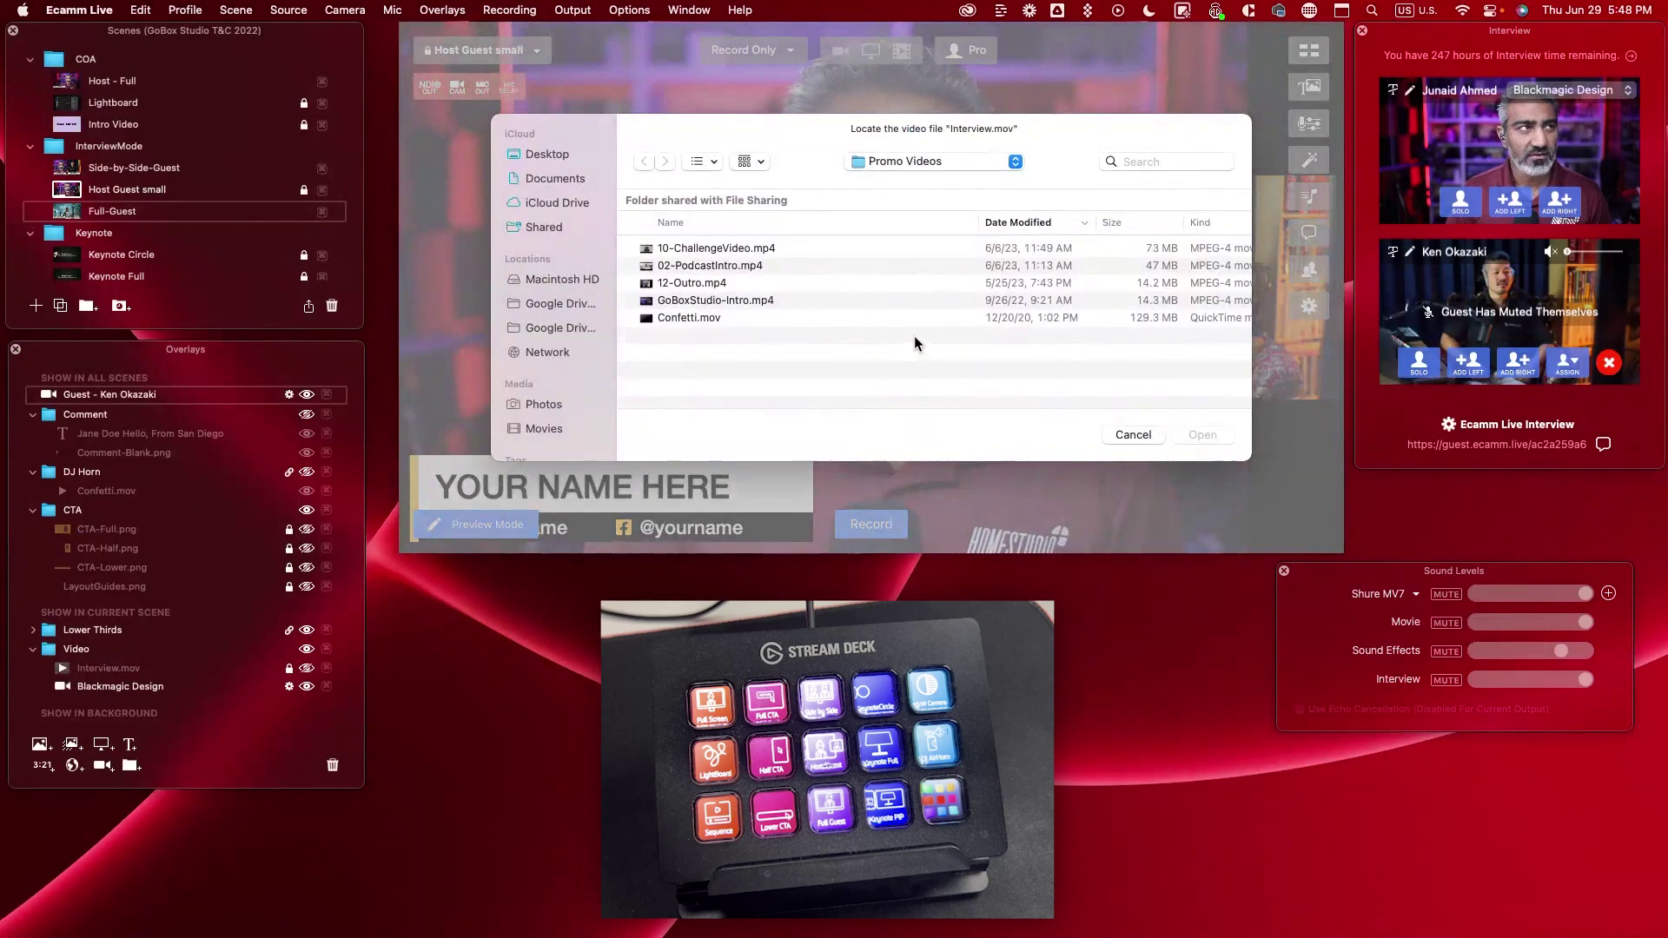
click(738, 264)
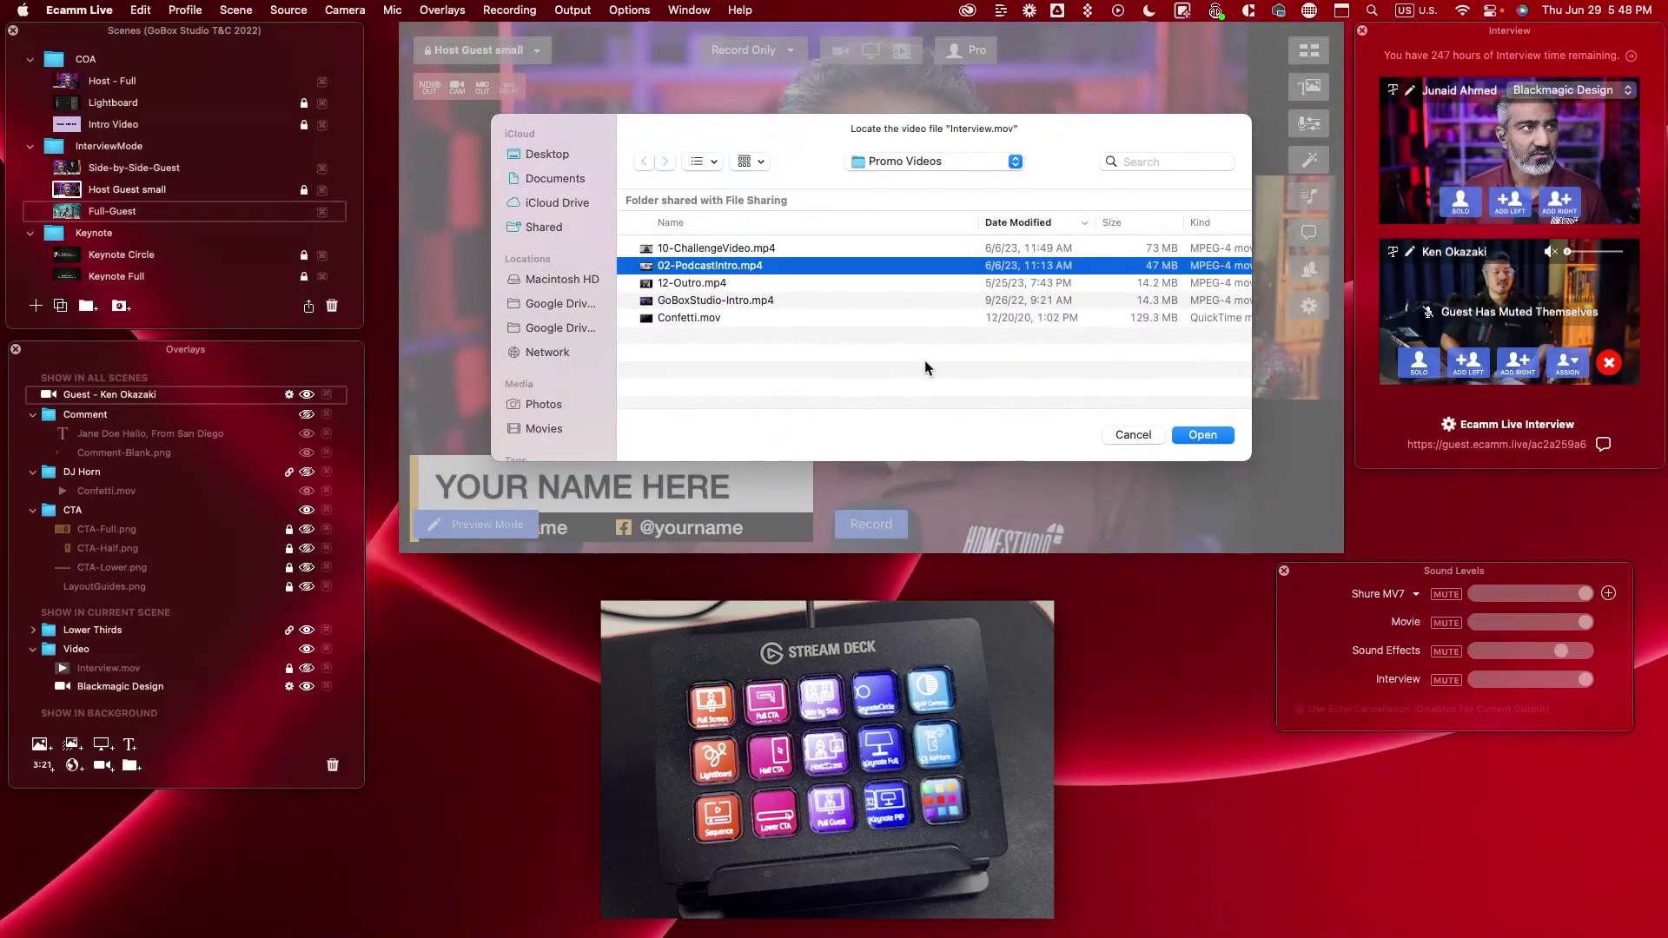
click(1202, 434)
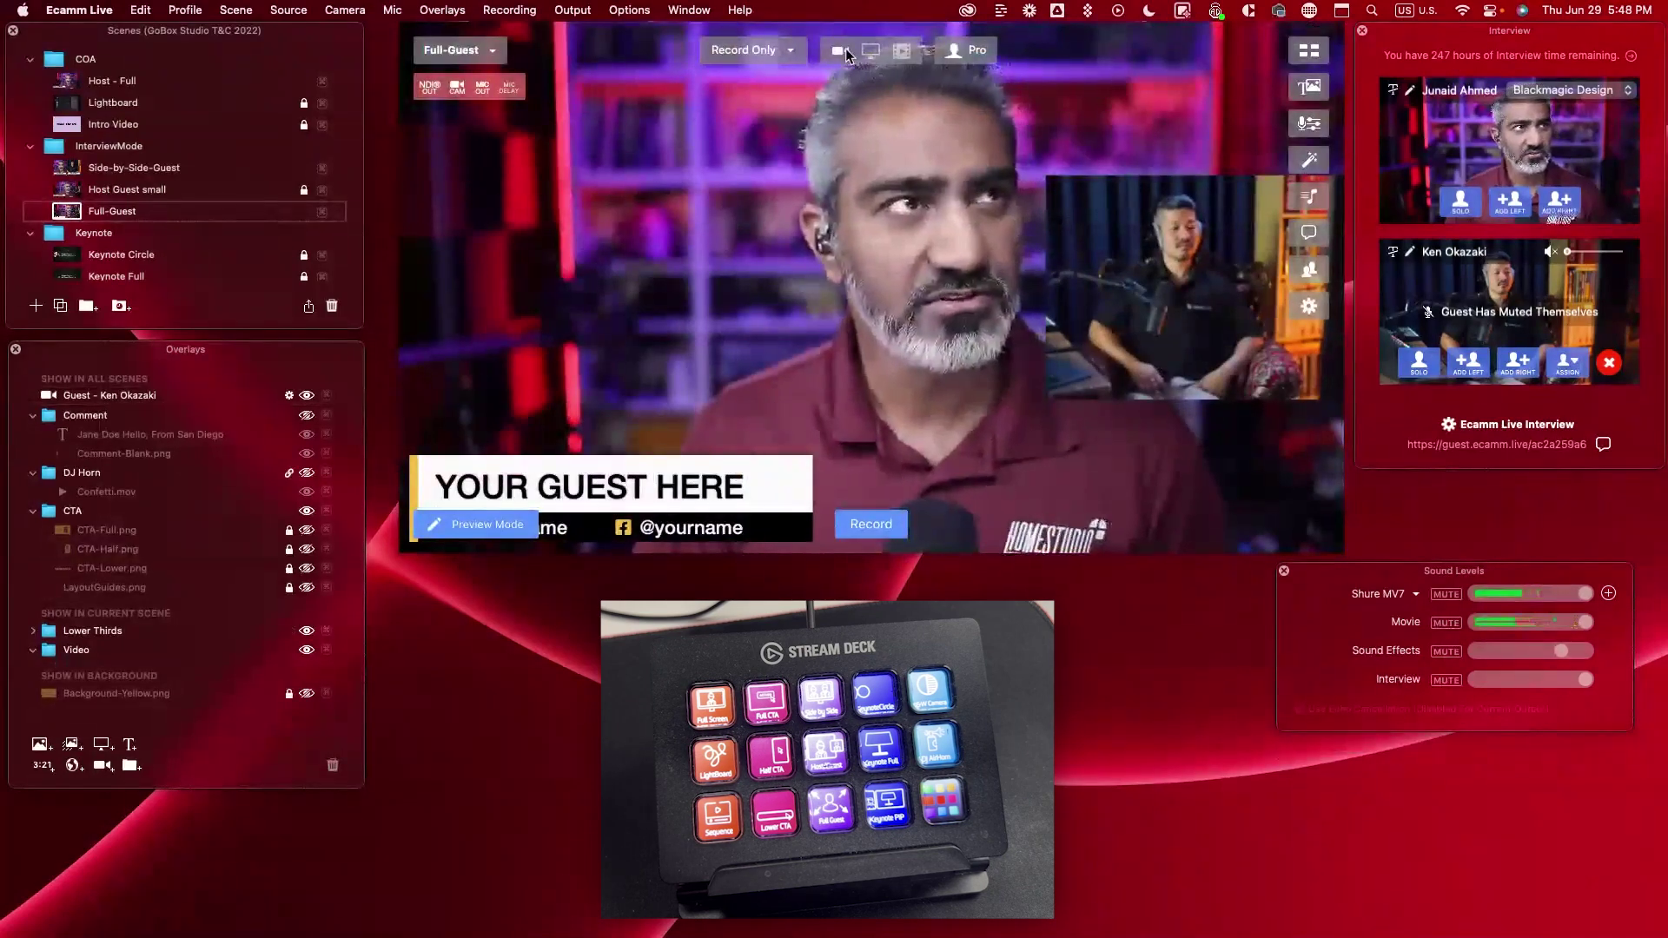
- Make the guest's camera the full-frame video and hide the small guest camera inset
click(841, 50)
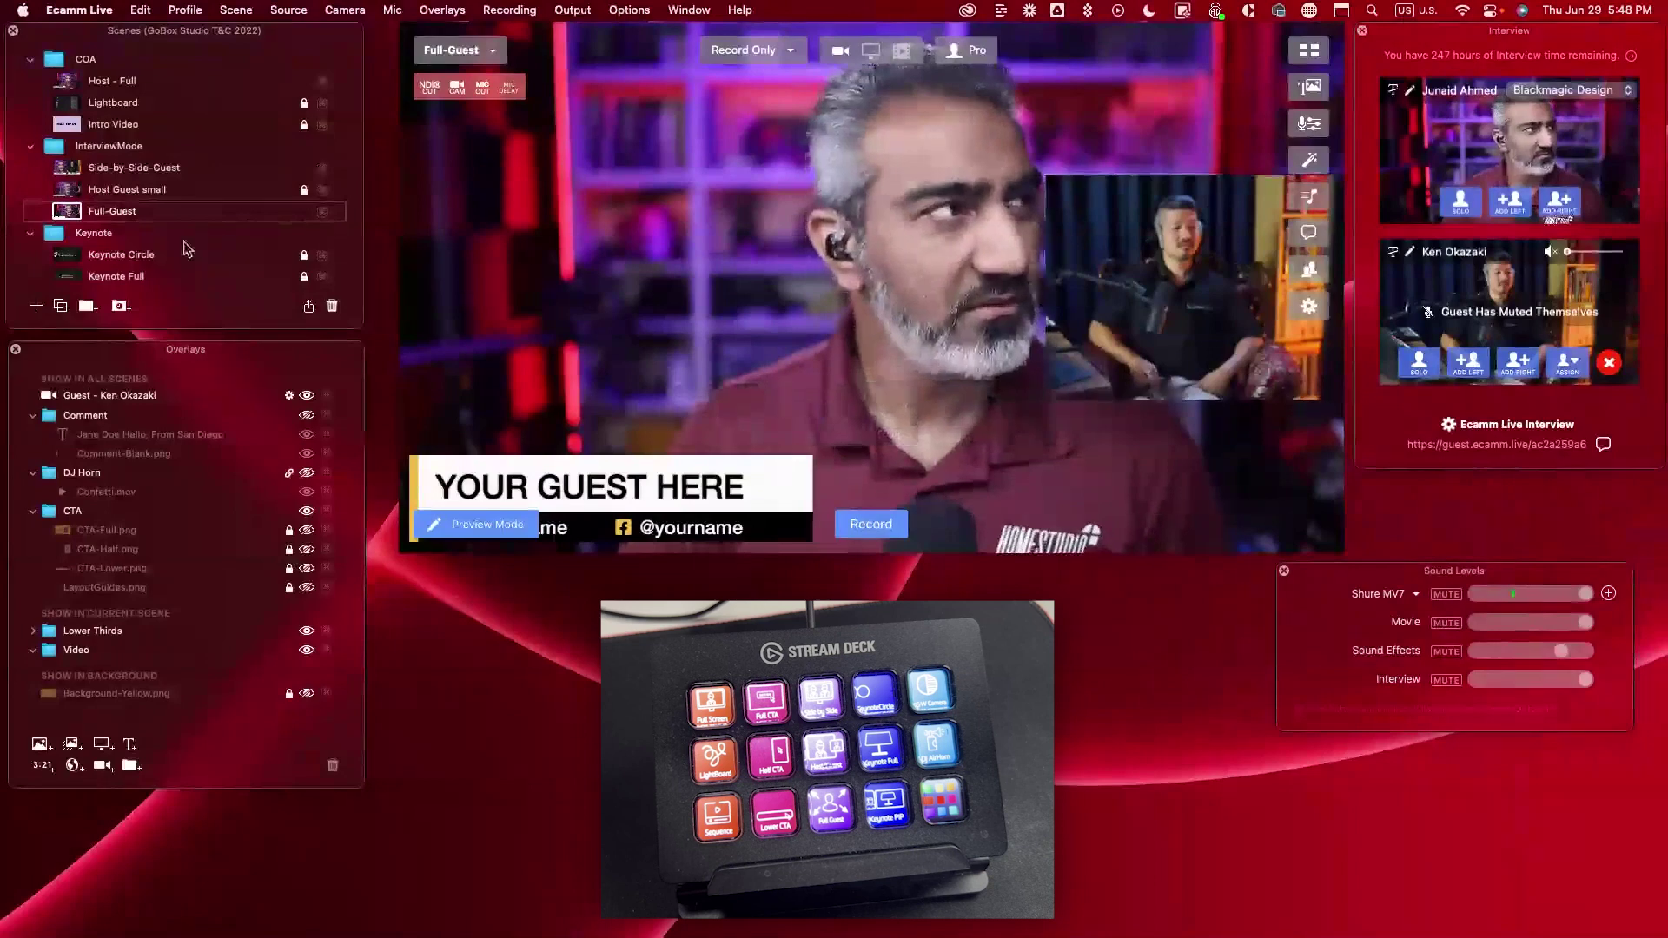
mouse_move(841, 50)
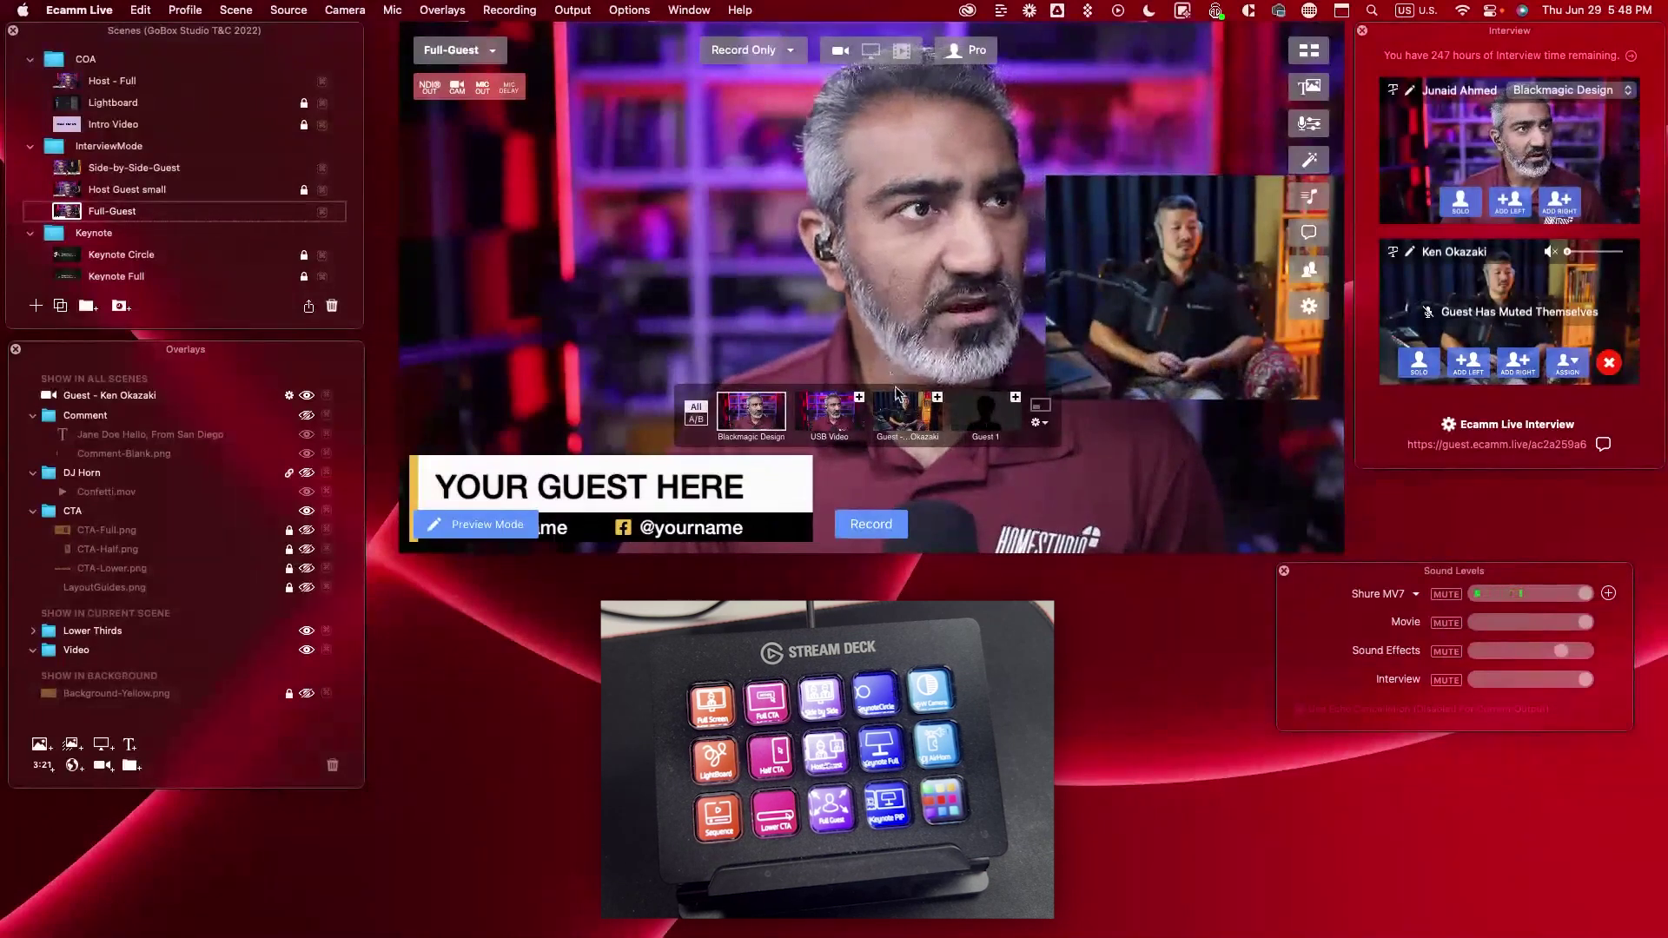
click(908, 415)
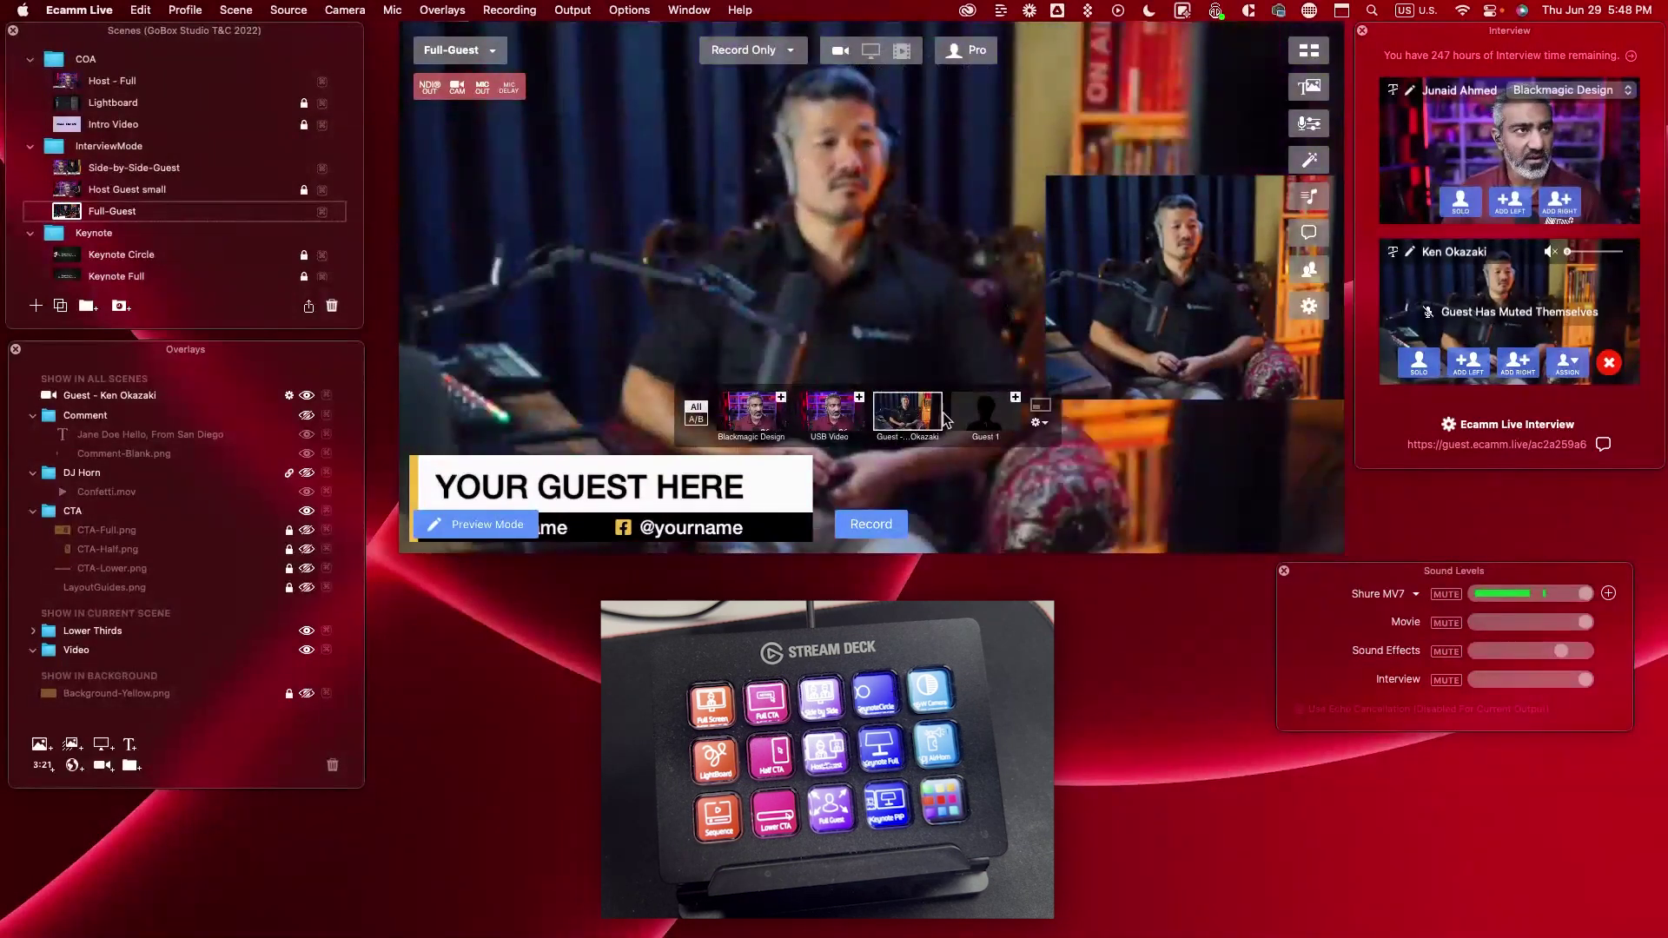
click(1047, 276)
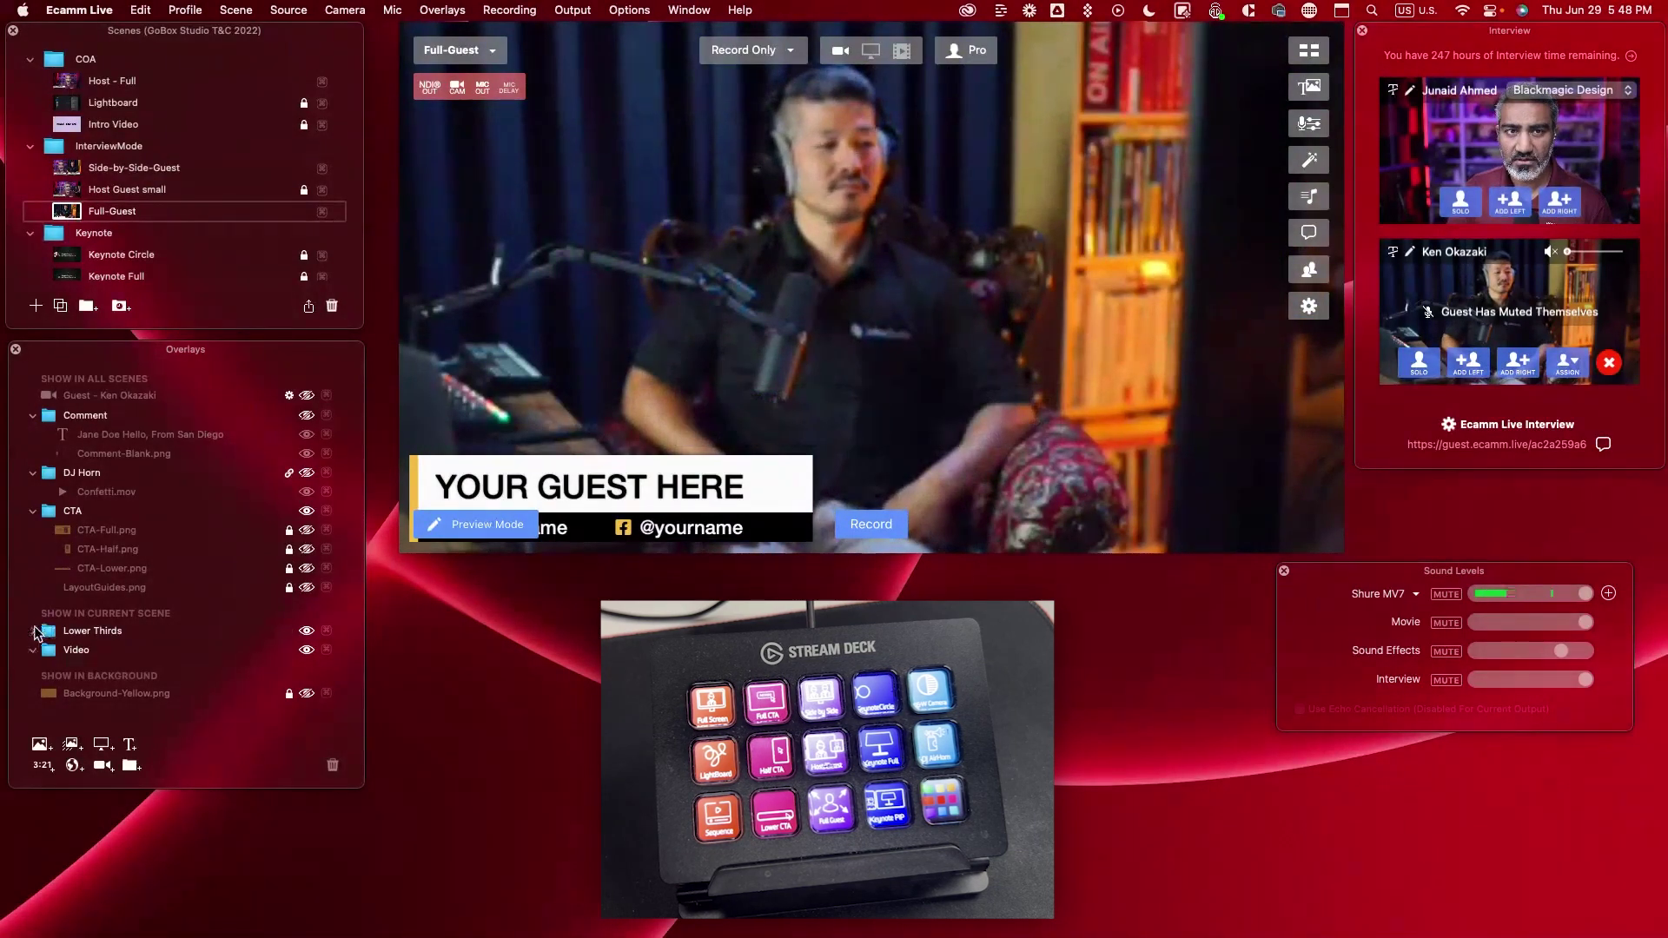
scroll(96, 608, down, 3)
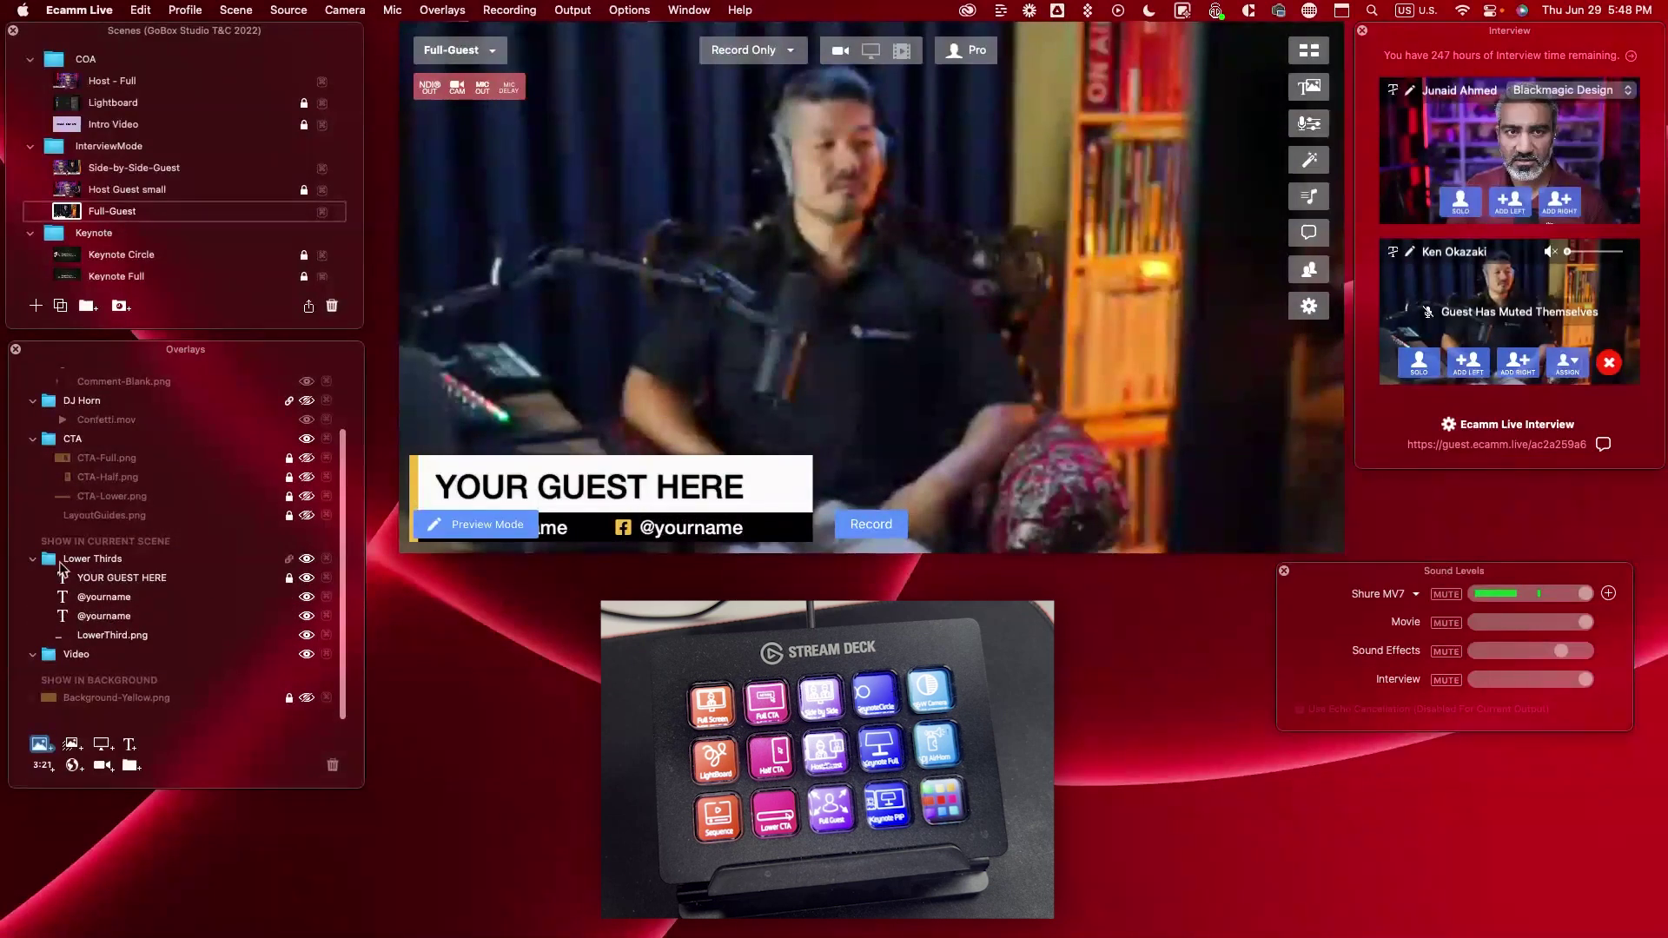
- Save the guest's name over YOUR GUEST HERE, then switch live to Host - Full
double_click(119, 578)
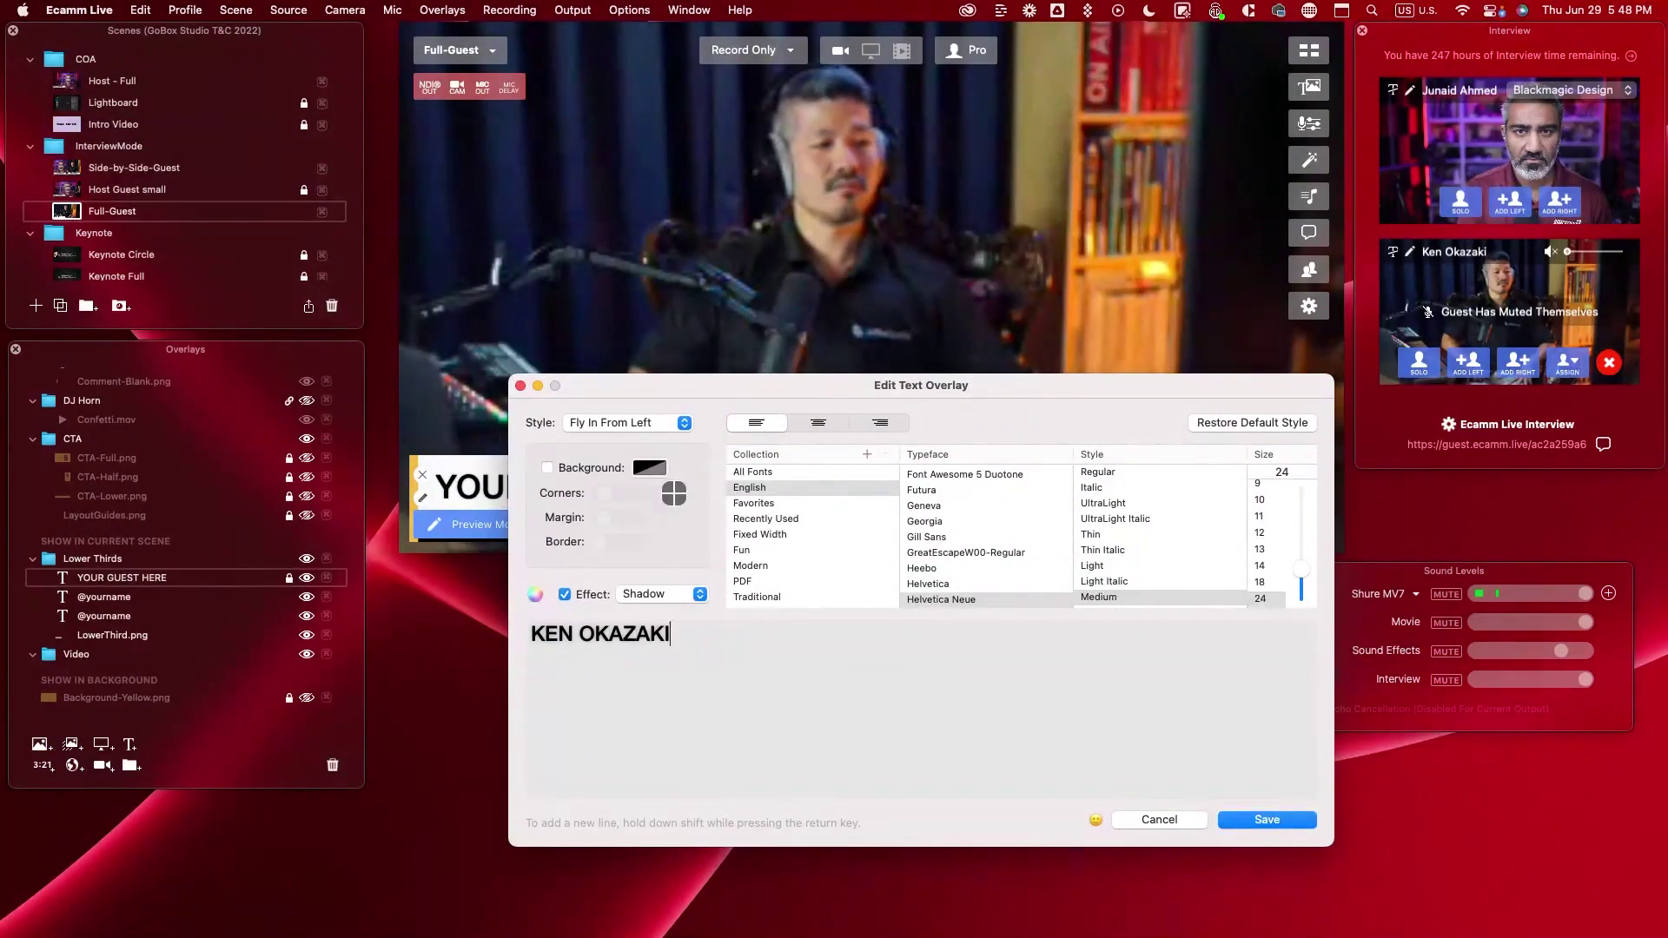
key(Return)
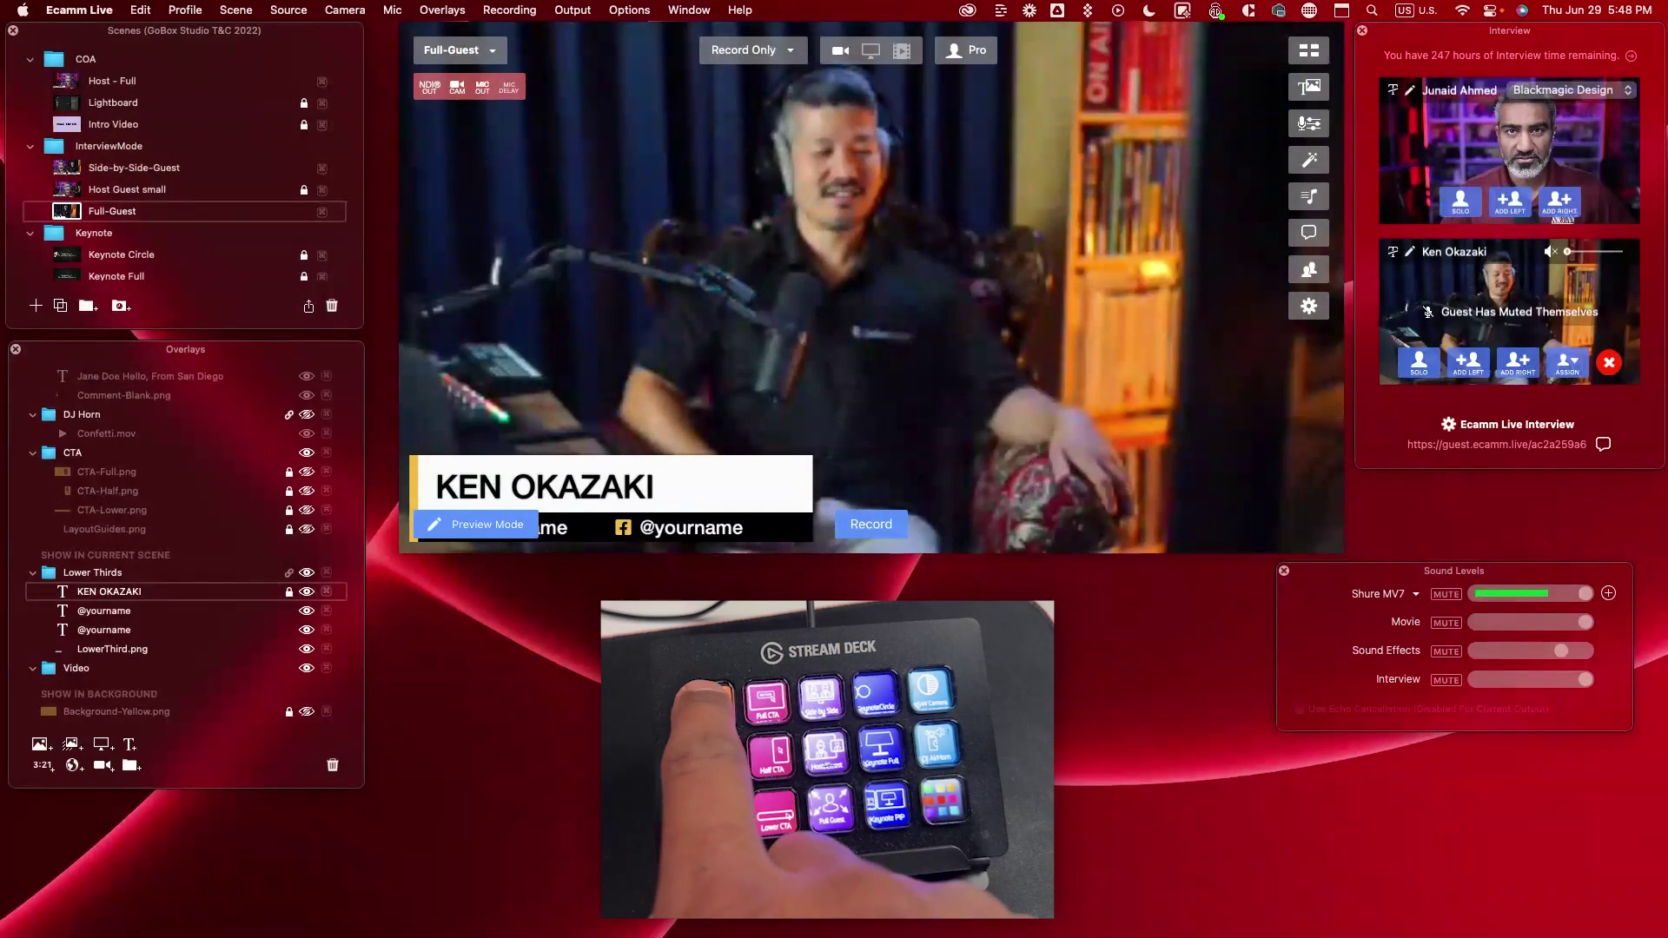
key(super+1)
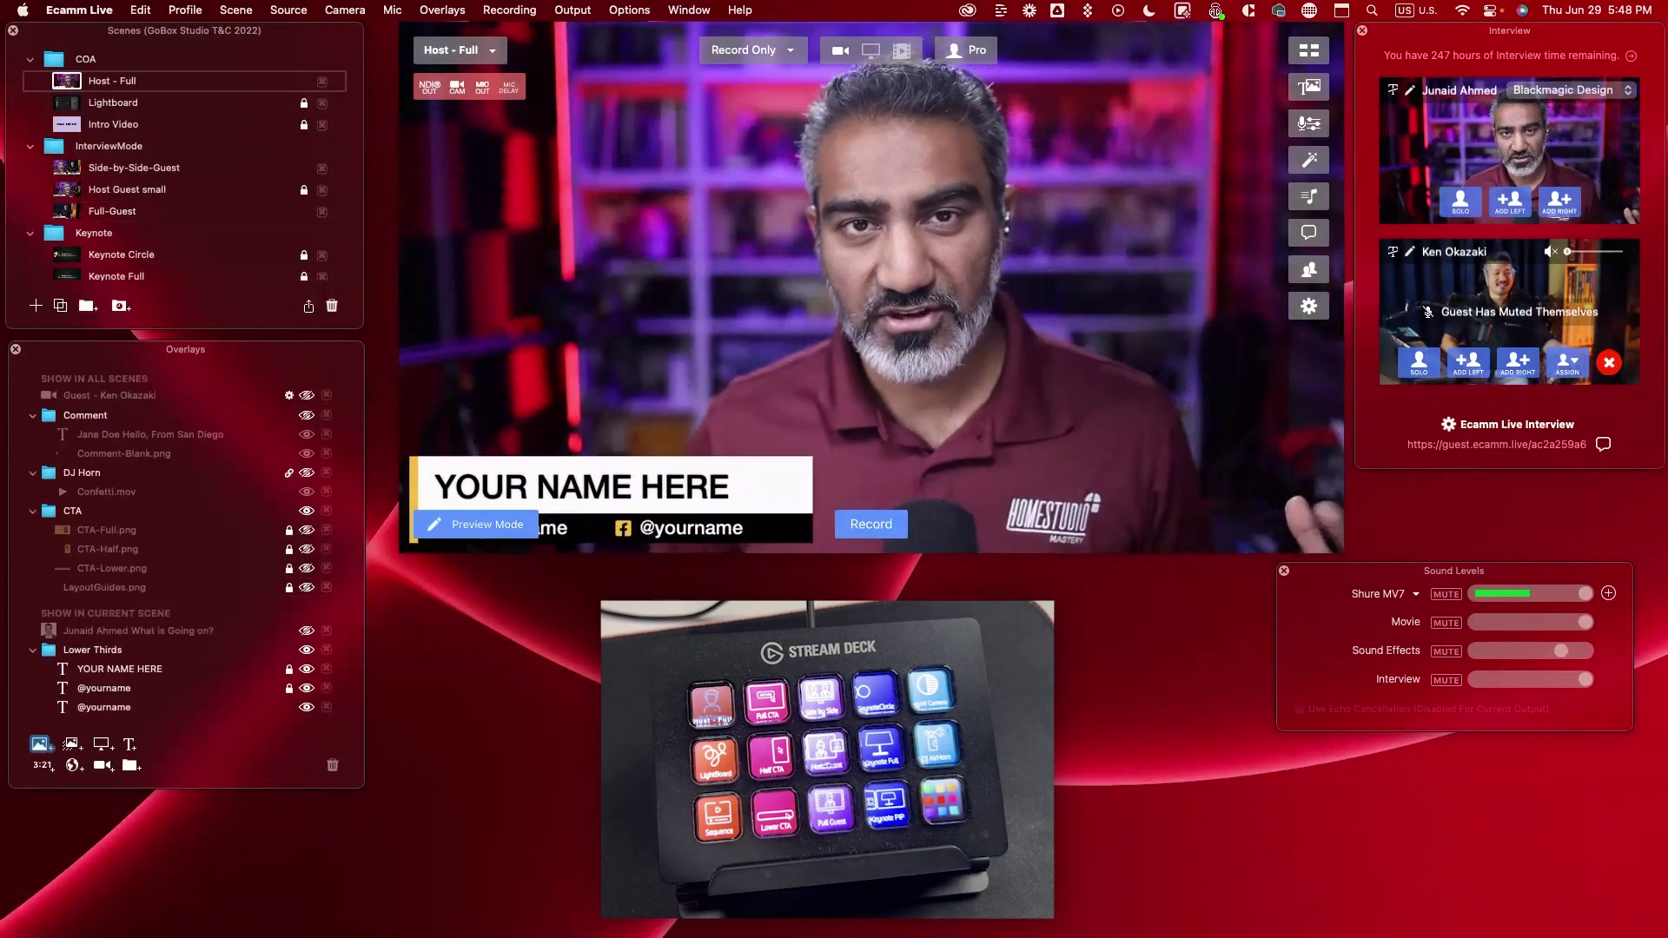